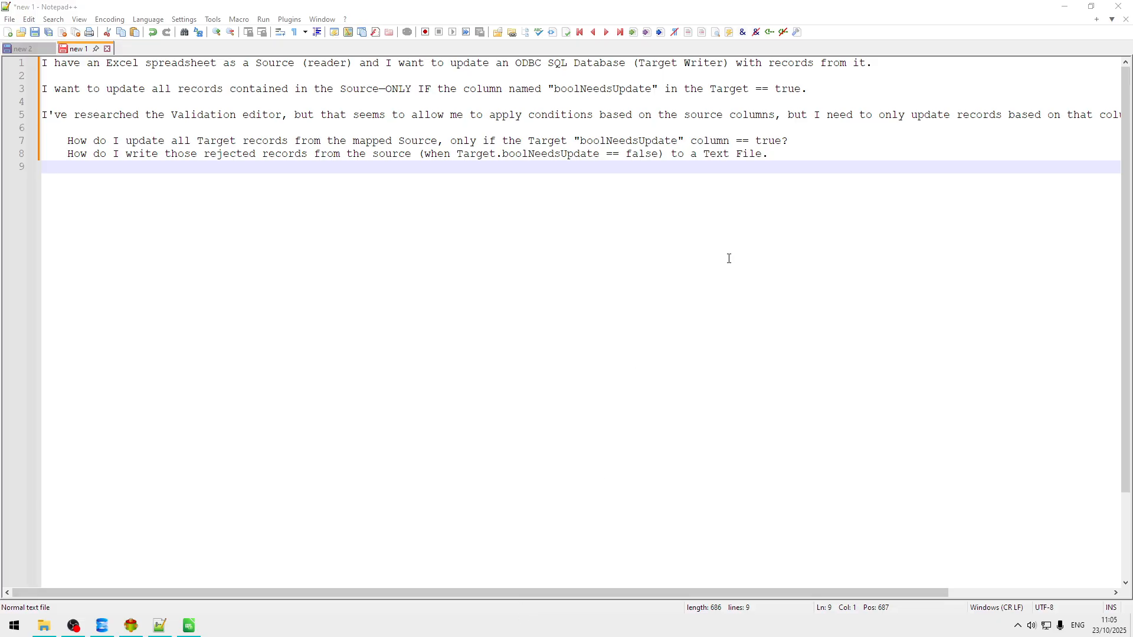
Examine the update requirements in the notes, the Movies table in Advanced ETL Processor and the rows of Movies.xlsx in LibreOffice Calc
{"action": "left_click_drag", "start_coordinate": [784, 152], "coordinate": [32, 142]}
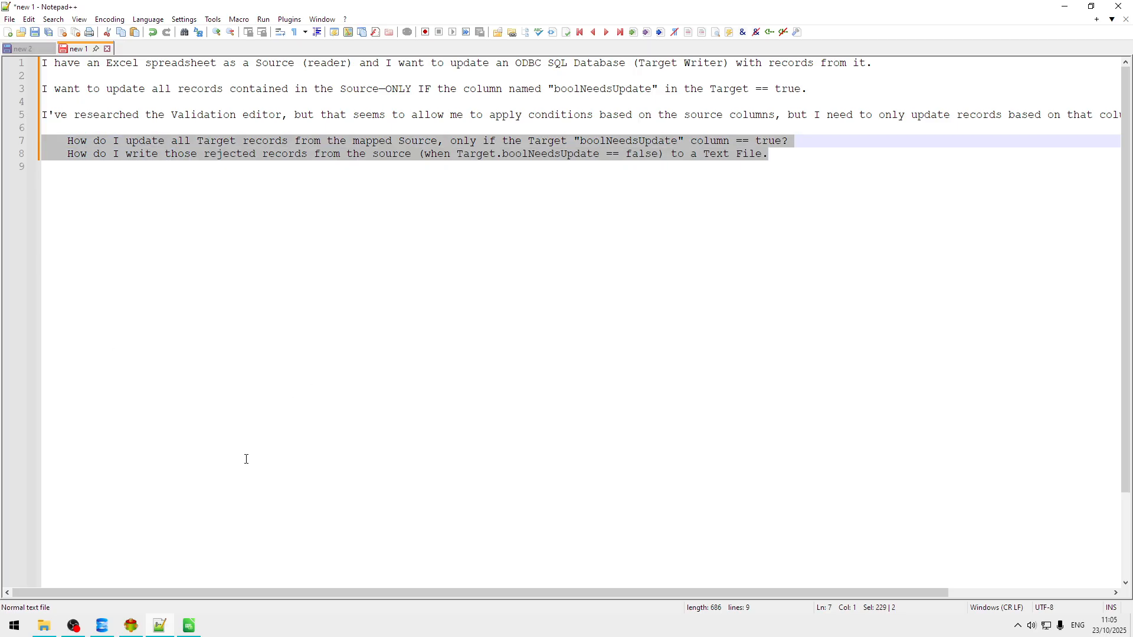
{"action": "left_click", "coordinate": [138, 632]}
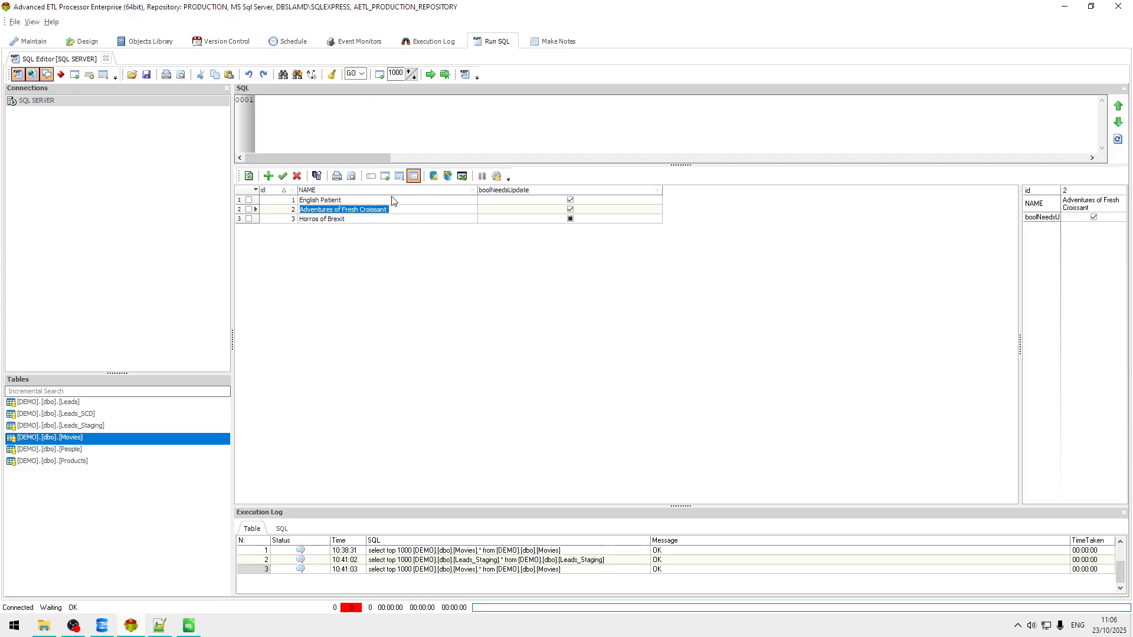
{"action": "left_click", "coordinate": [389, 201]}
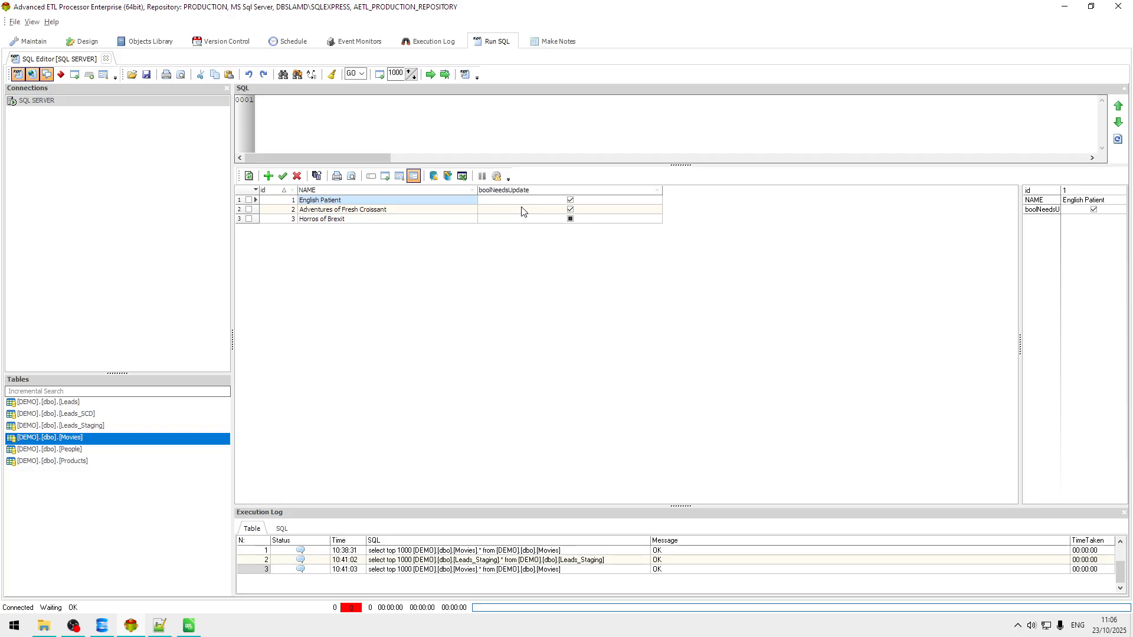
{"action": "left_click", "coordinate": [191, 627]}
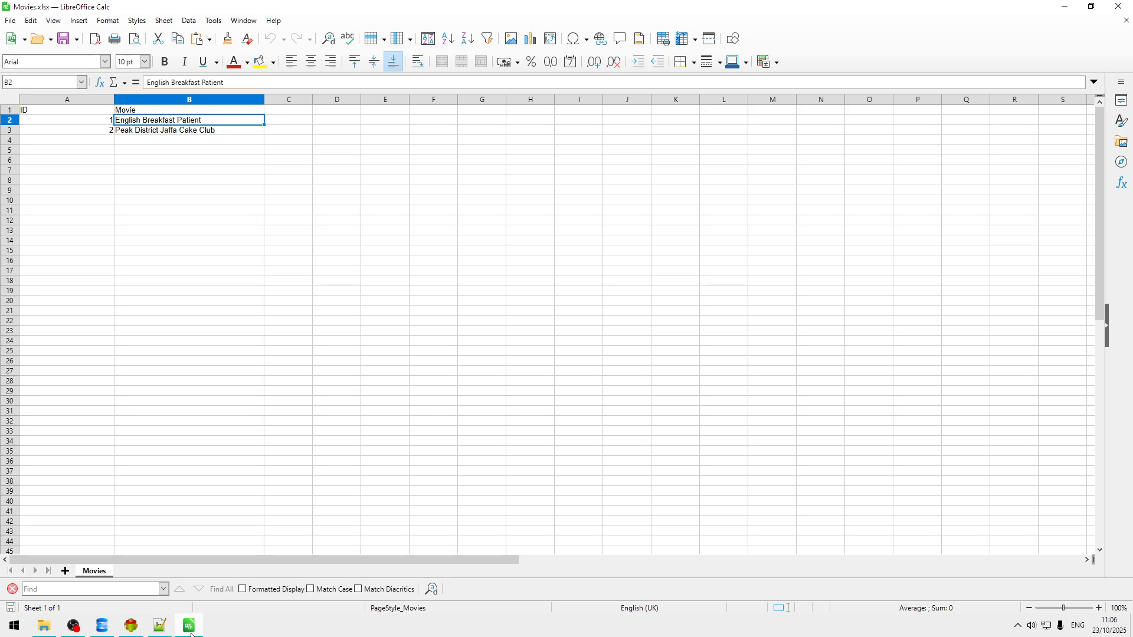
{"action": "left_click", "coordinate": [99, 131]}
{"action": "left_click", "coordinate": [100, 121]}
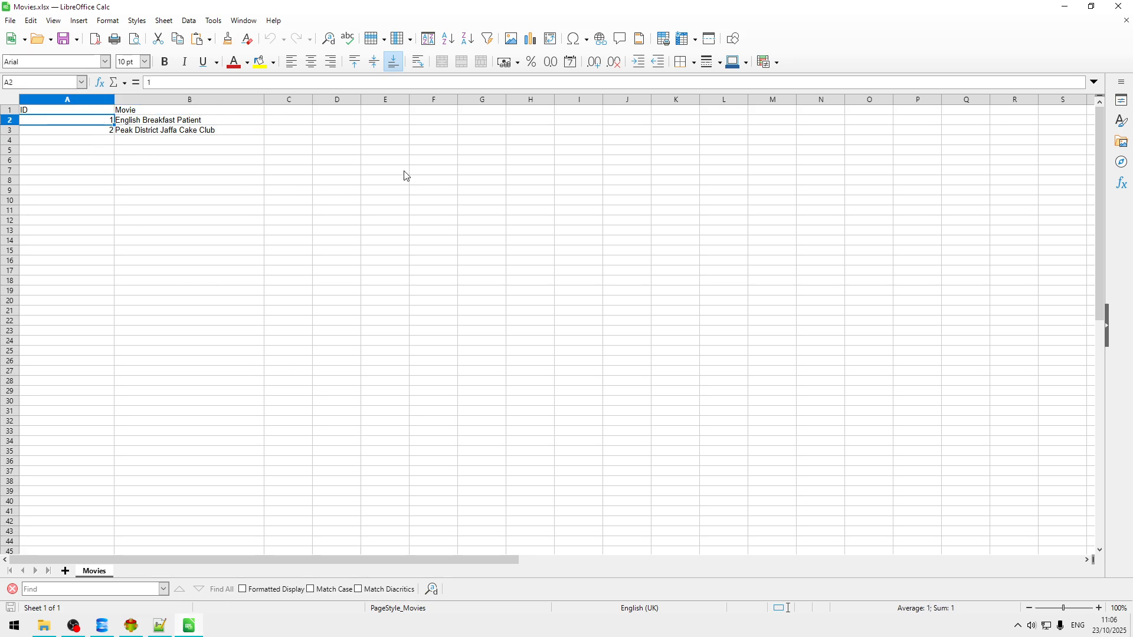
Switch to Advanced ETL Processor, delete the "data" transformation from the Examples group and close the open FTP package
{"action": "left_click", "coordinate": [130, 628]}
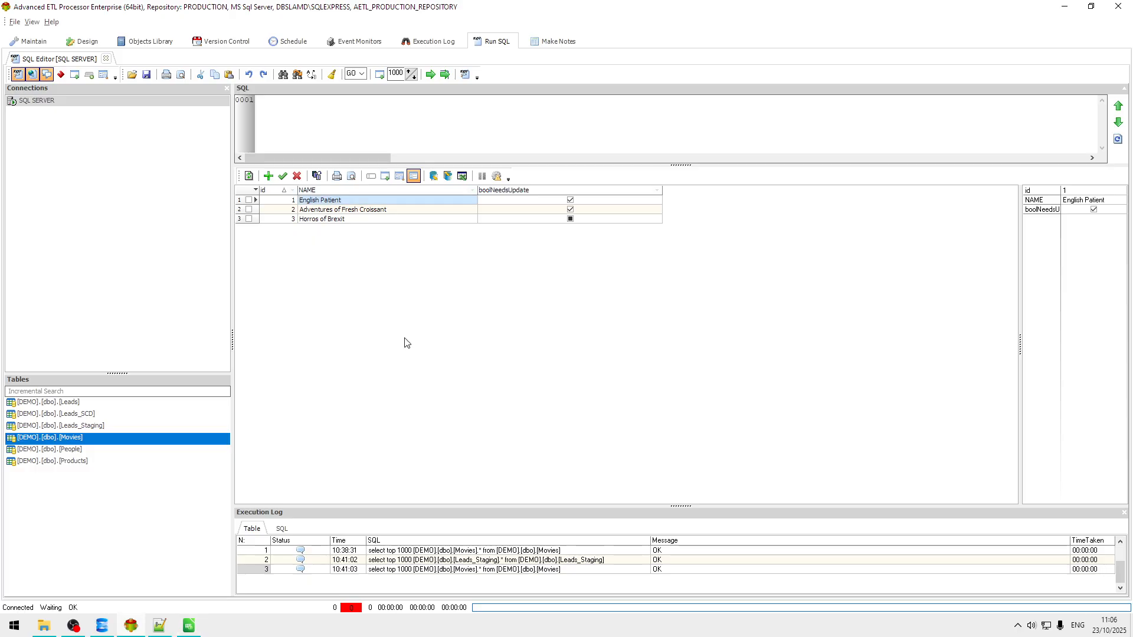
{"action": "left_click", "coordinate": [38, 45]}
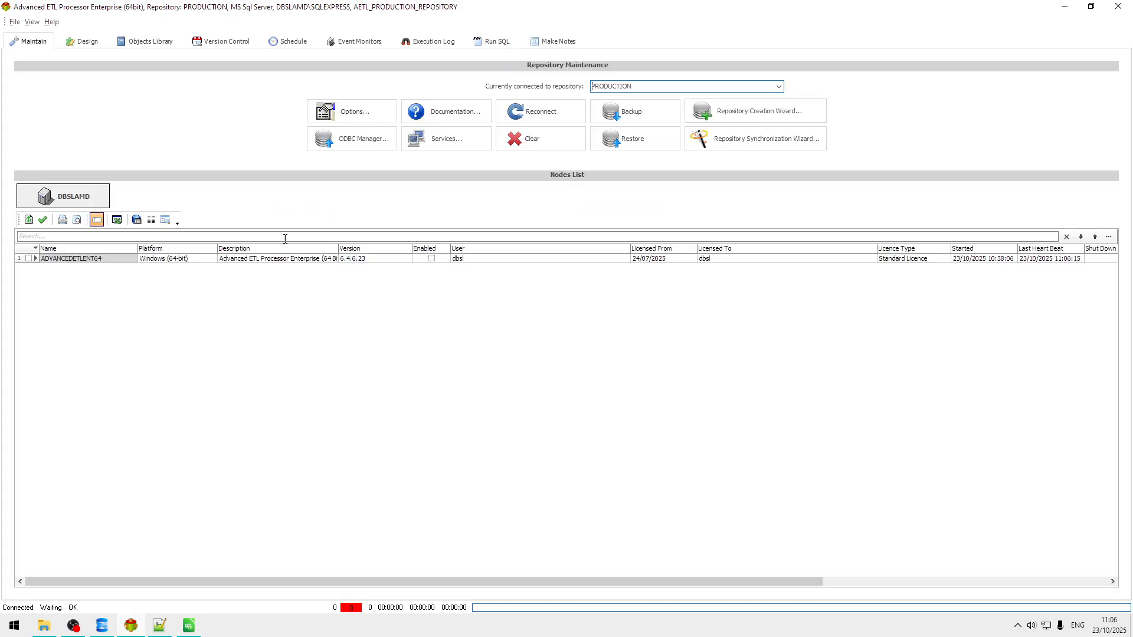
{"action": "left_click", "coordinate": [77, 42]}
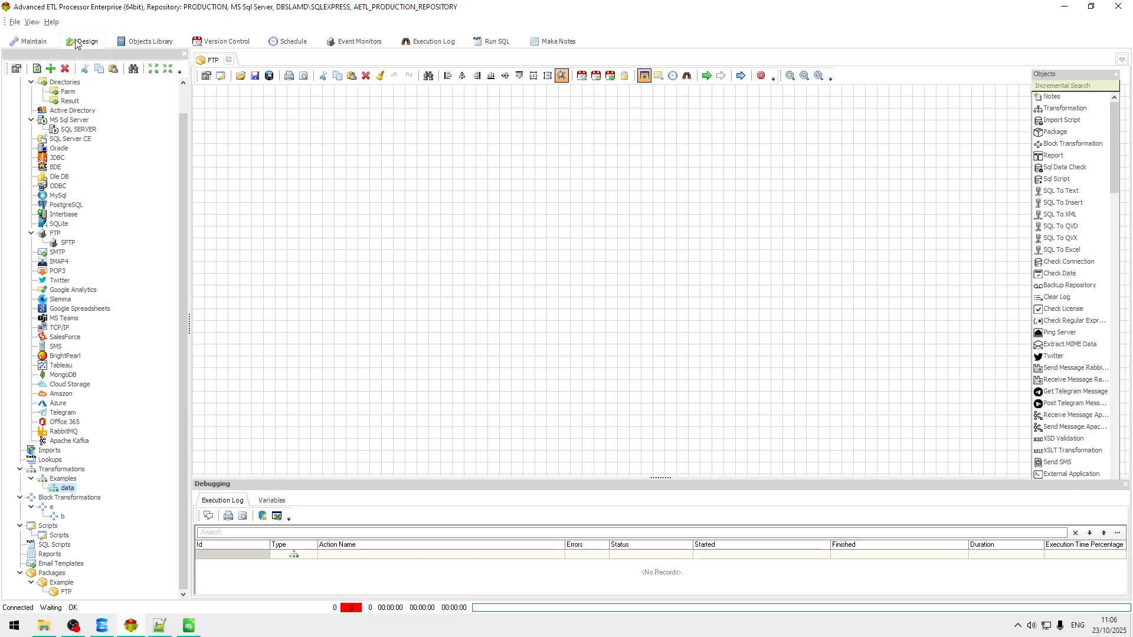
{"action": "right_click", "coordinate": [67, 492]}
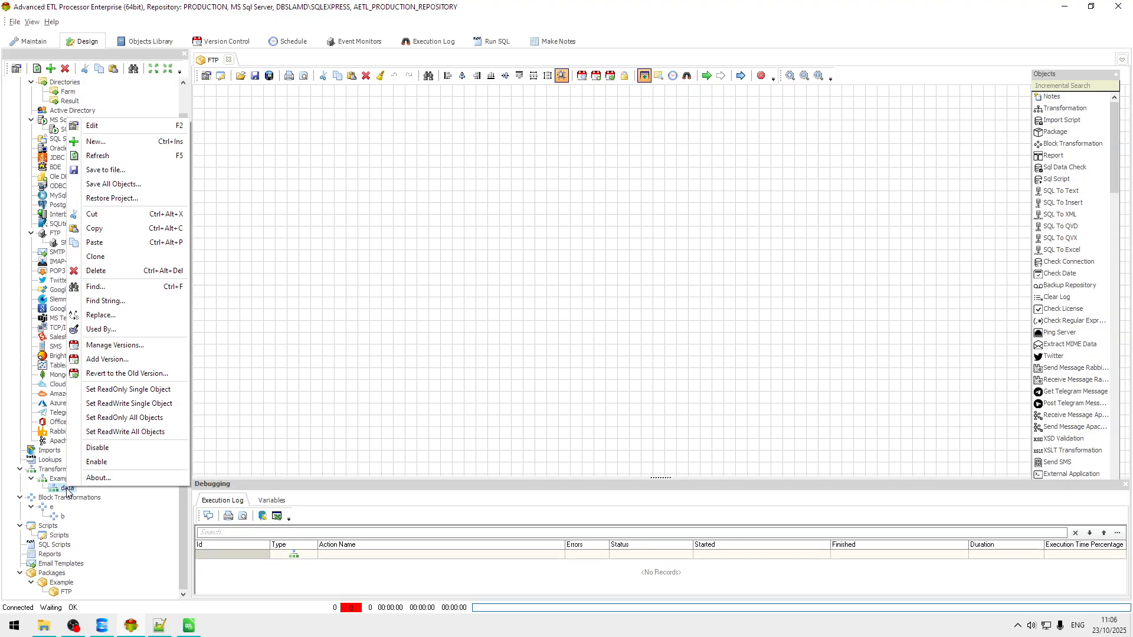
{"action": "left_click", "coordinate": [153, 270]}
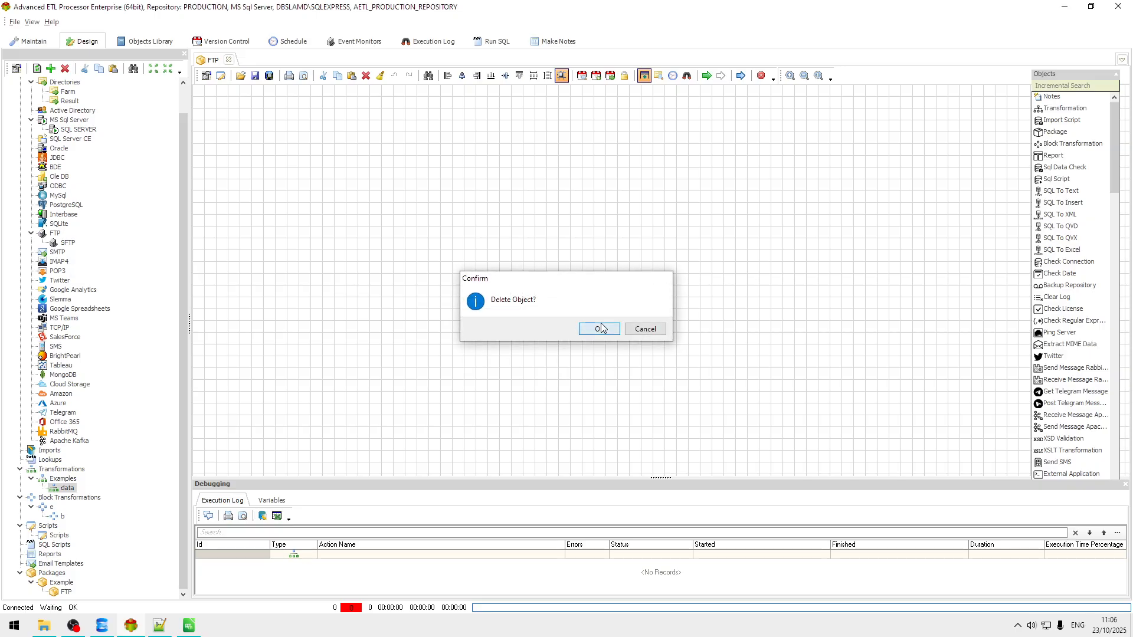
{"action": "left_click", "coordinate": [599, 323]}
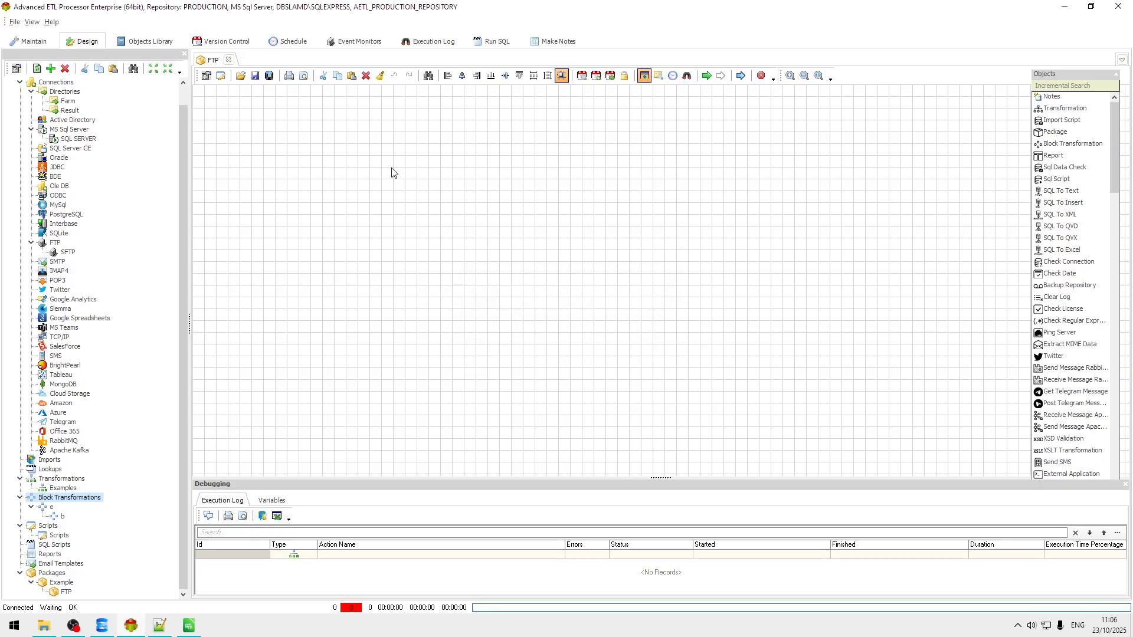
{"action": "left_click", "coordinate": [229, 59]}
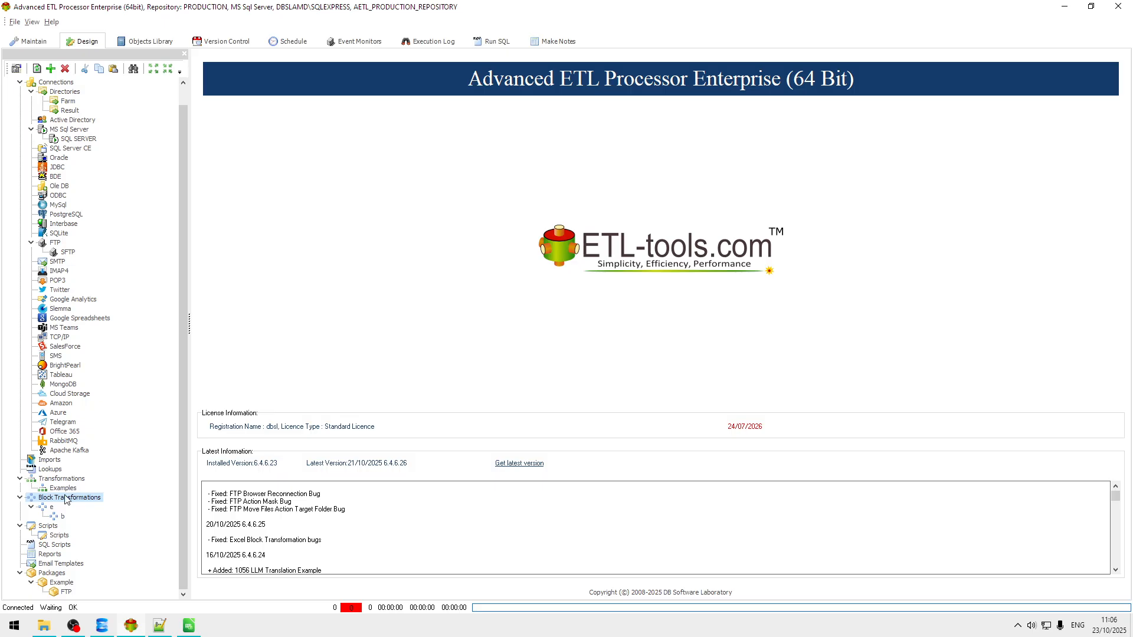
Create a new transformation named "Update Movies" in the Examples group under Transformations
{"action": "left_click", "coordinate": [64, 488]}
{"action": "right_click", "coordinate": [66, 488]}
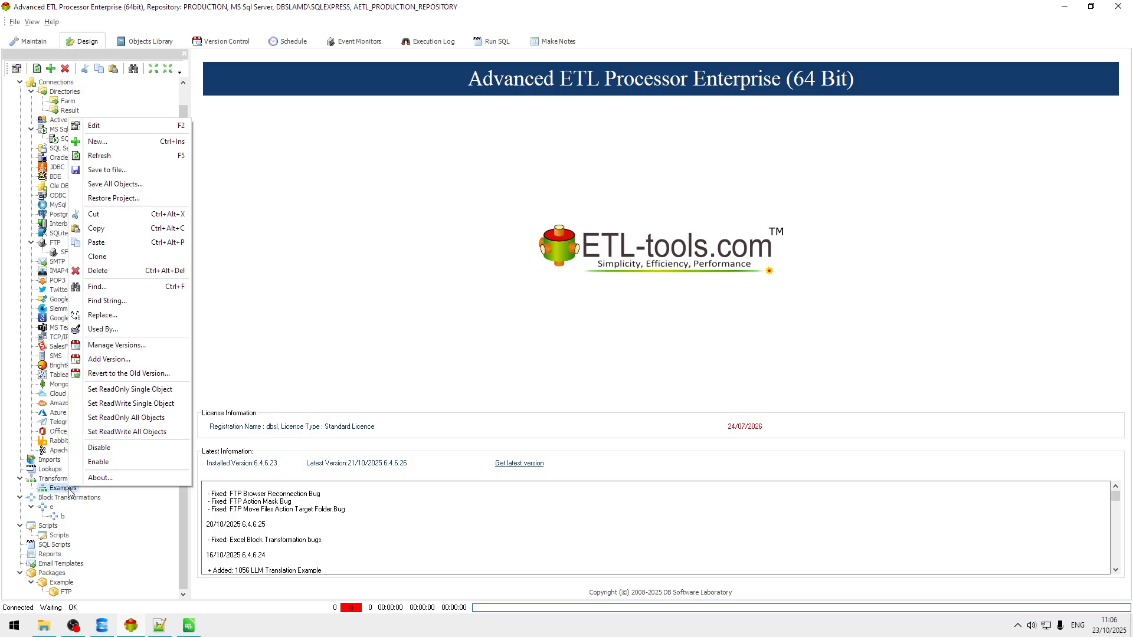
{"action": "left_click", "coordinate": [118, 142]}
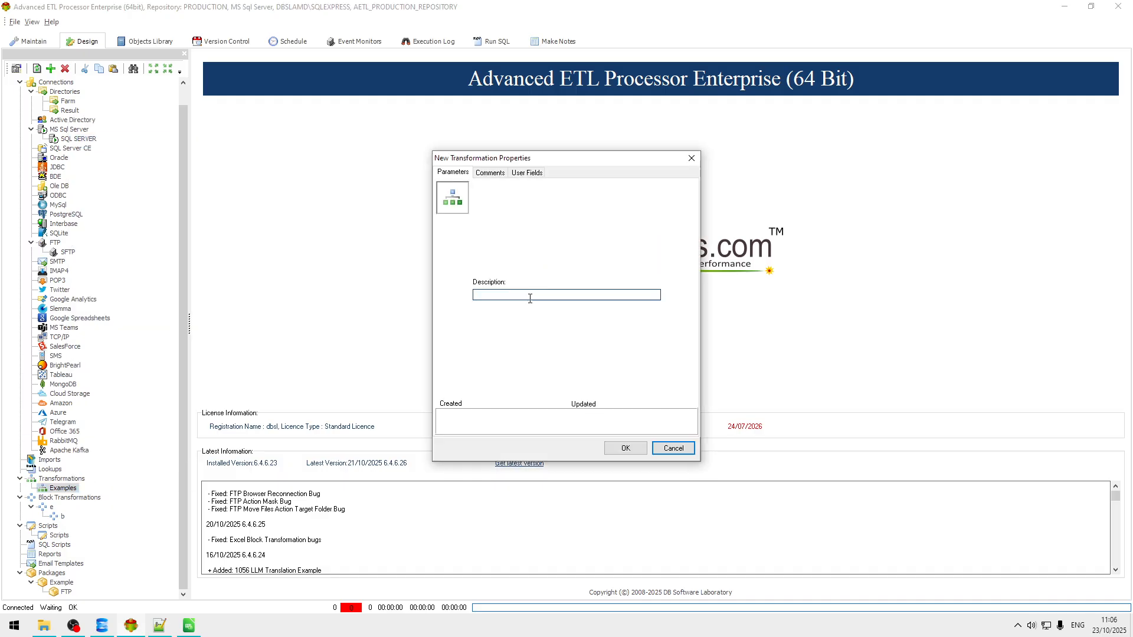
{"action": "left_click", "coordinate": [538, 297]}
{"action": "left_click", "coordinate": [626, 449]}
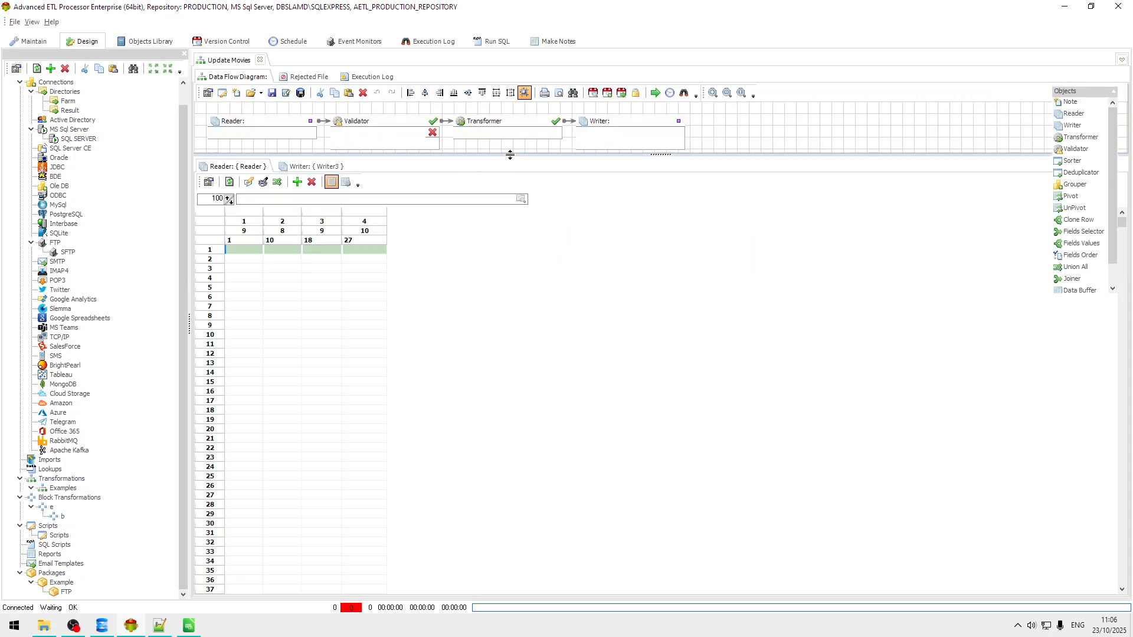
Set the Reader's data source type to Excel File(s) and its connection to Farm
{"action": "left_click_drag", "start_coordinate": [510, 162], "coordinate": [505, 222]}
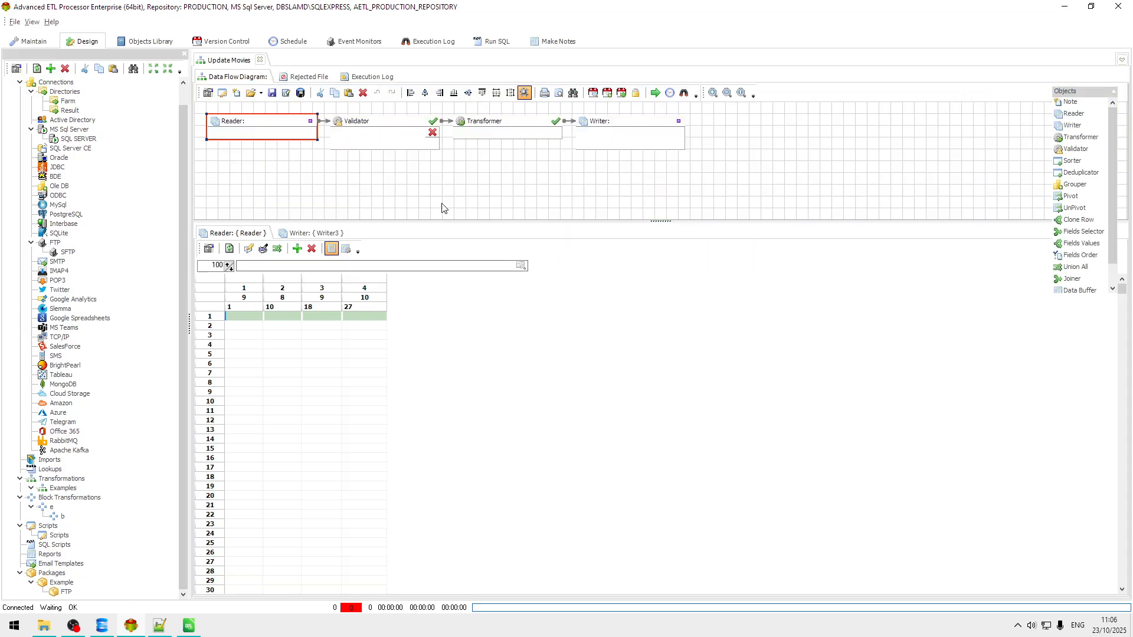
{"action": "double_click", "coordinate": [262, 129]}
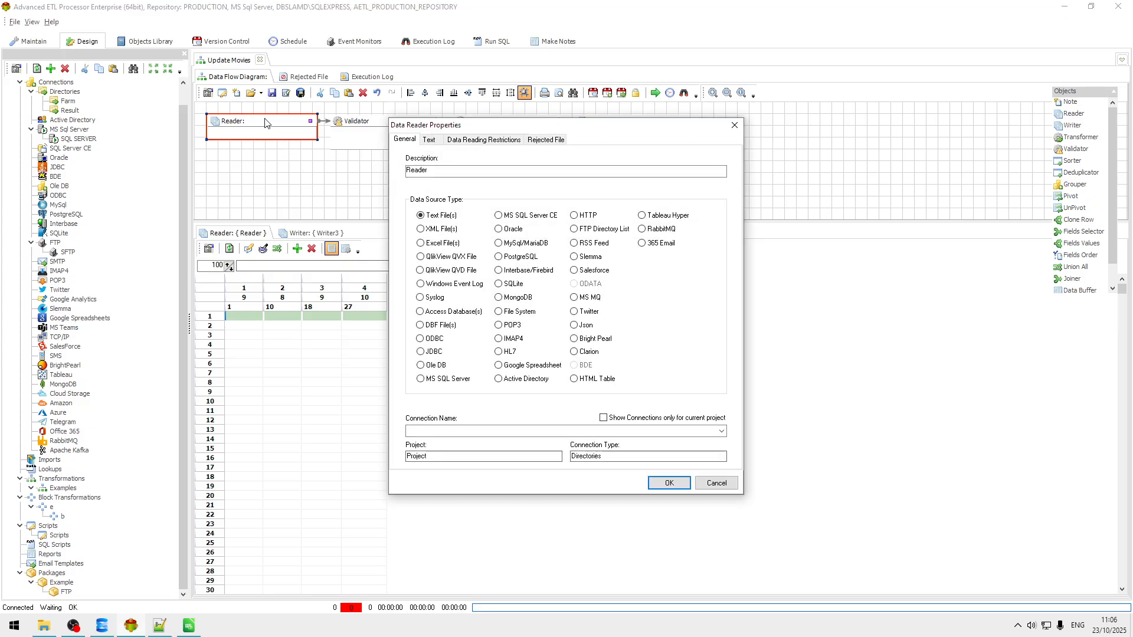
{"action": "left_click", "coordinate": [443, 244]}
{"action": "left_click", "coordinate": [721, 431]}
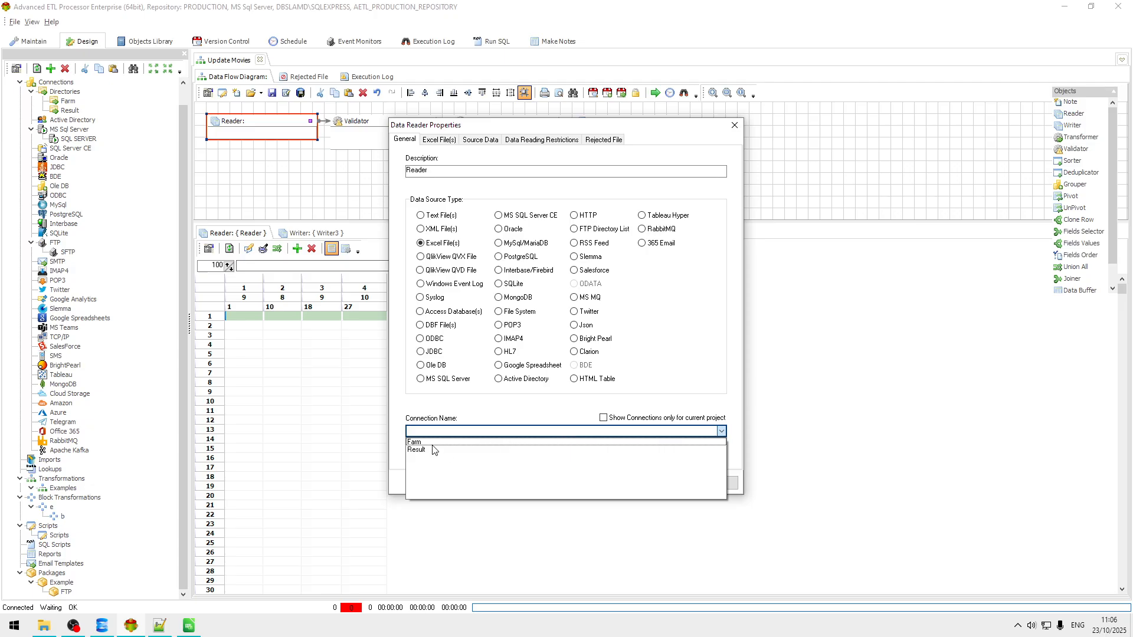
{"action": "left_click", "coordinate": [447, 450]}
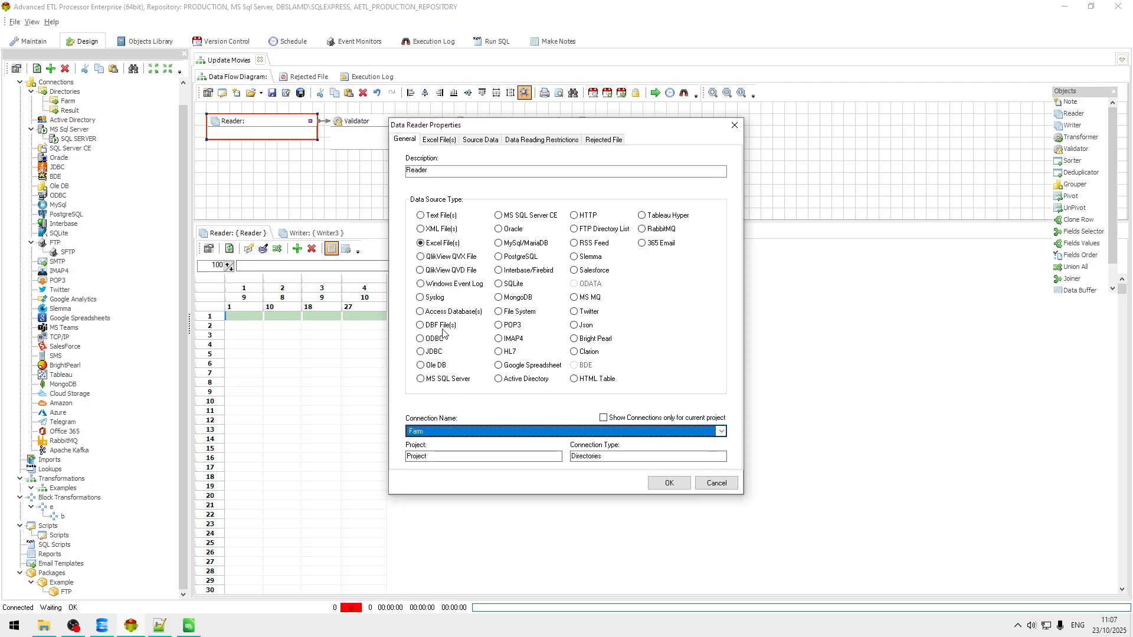
Choose C:\Data\Movies.xlsx as the Reader's source file
{"action": "left_click", "coordinate": [436, 142]}
{"action": "left_click", "coordinate": [720, 190]}
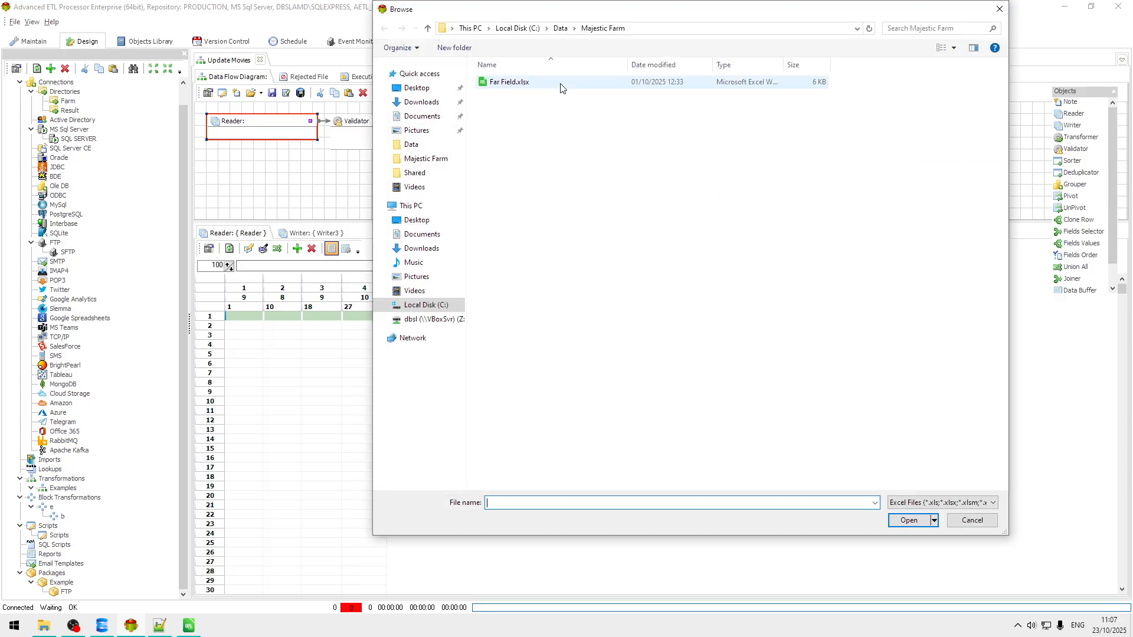
{"action": "left_click", "coordinate": [557, 29]}
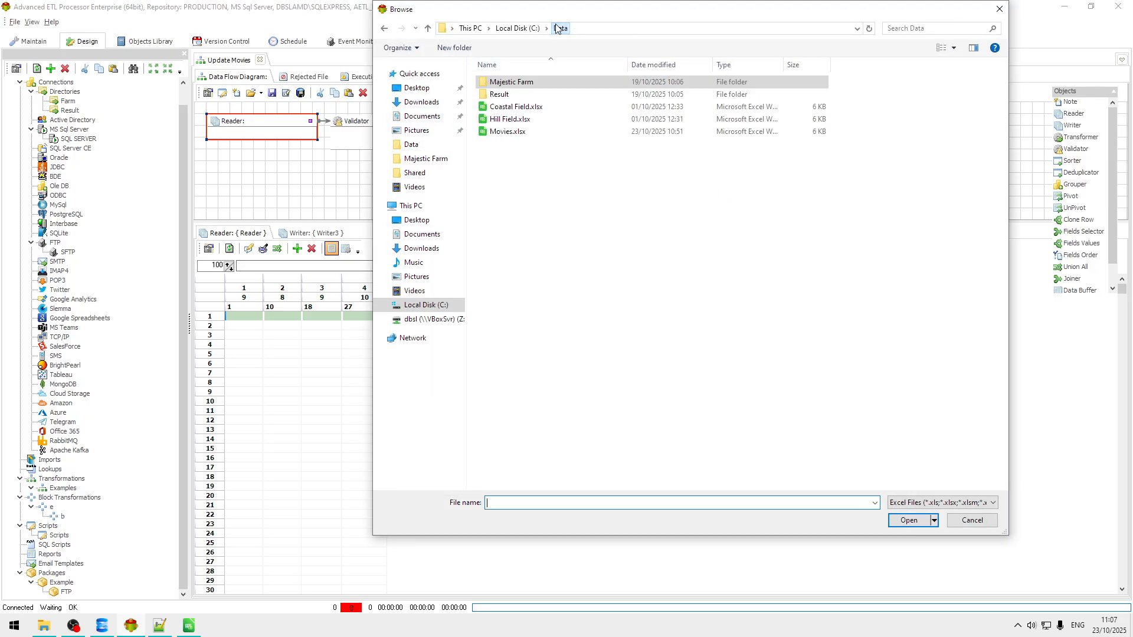
{"action": "left_click", "coordinate": [508, 131]}
{"action": "left_click", "coordinate": [907, 519]}
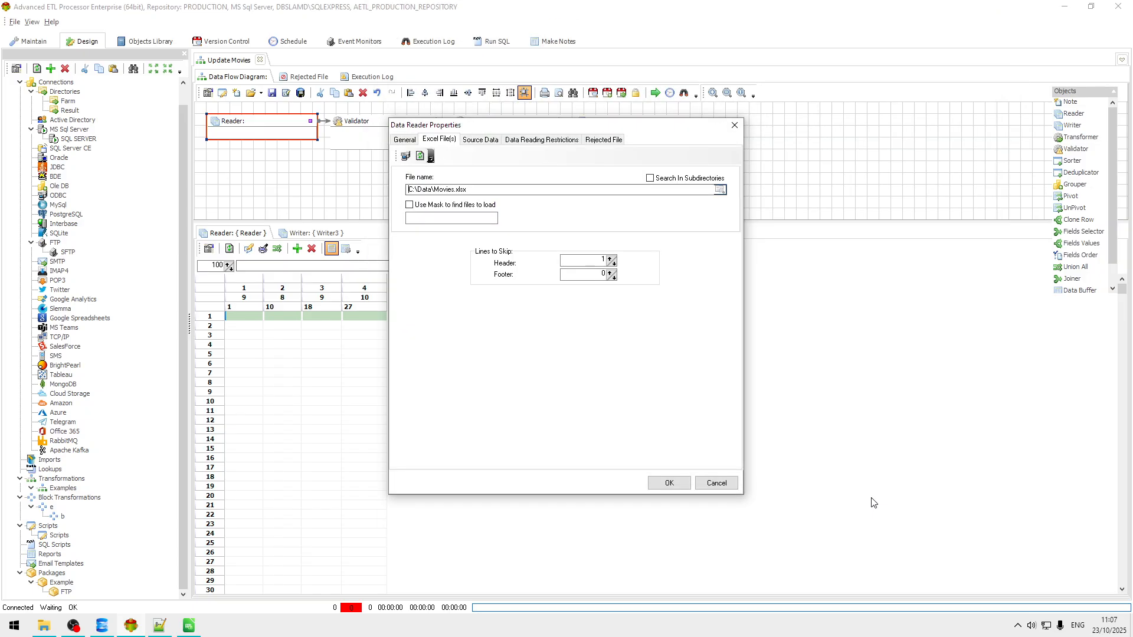
Add the Movies sheet to the Reader's source tables and apply the reader properties
{"action": "left_click", "coordinate": [669, 483]}
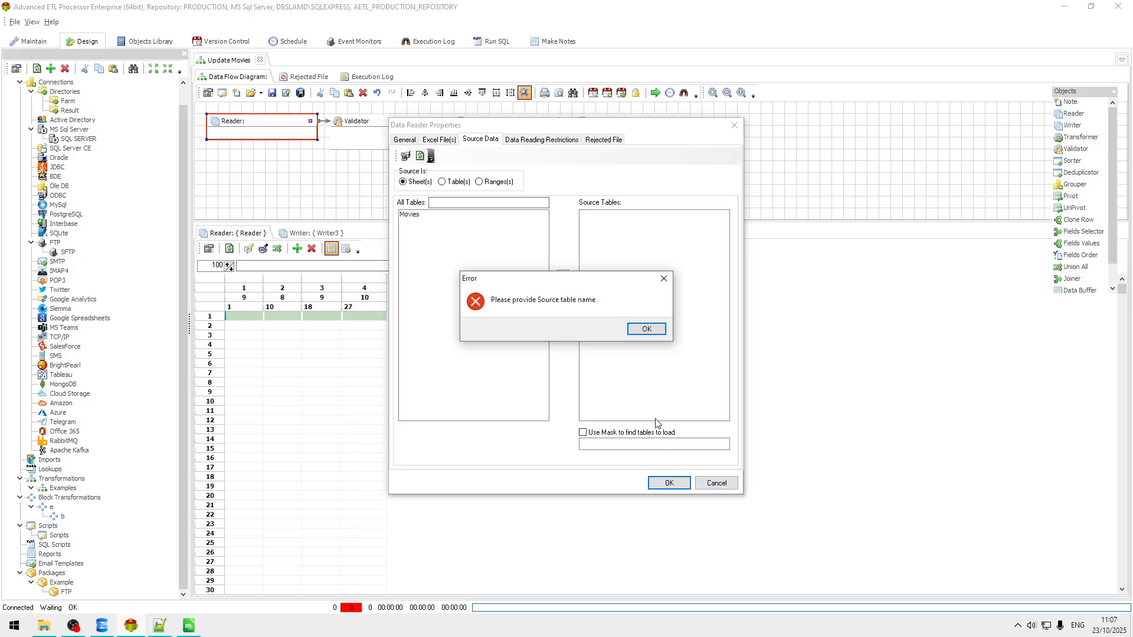
{"action": "left_click", "coordinate": [645, 330]}
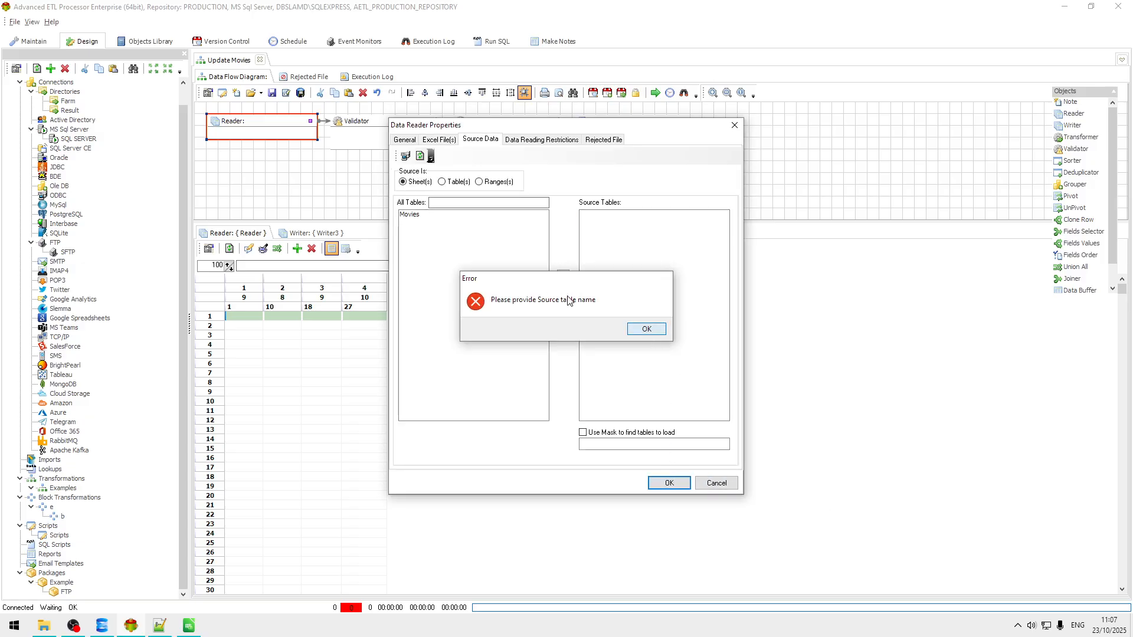
{"action": "double_click", "coordinate": [414, 215]}
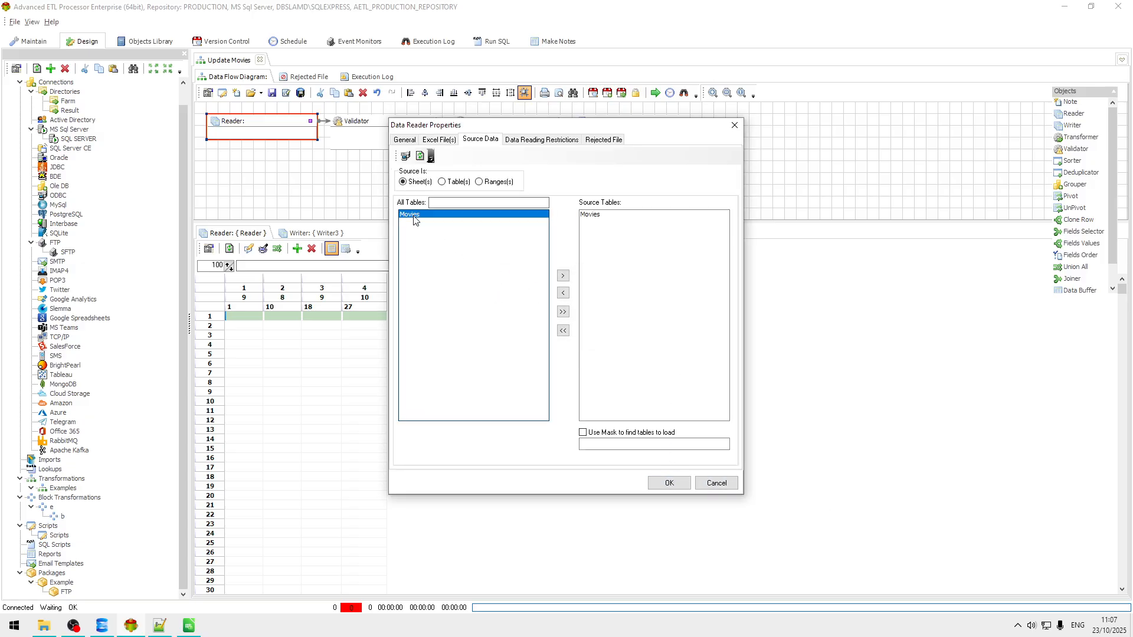
{"action": "left_click", "coordinate": [677, 484]}
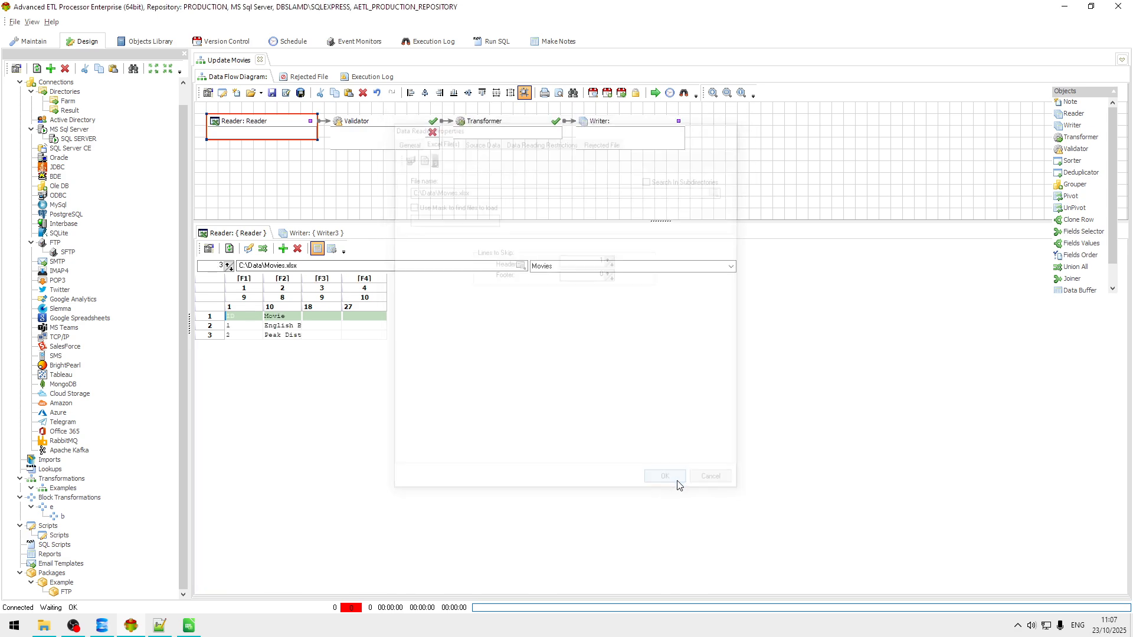
Auto-format the Reader's data grid and set the field names from row 1
{"action": "right_click", "coordinate": [326, 331]}
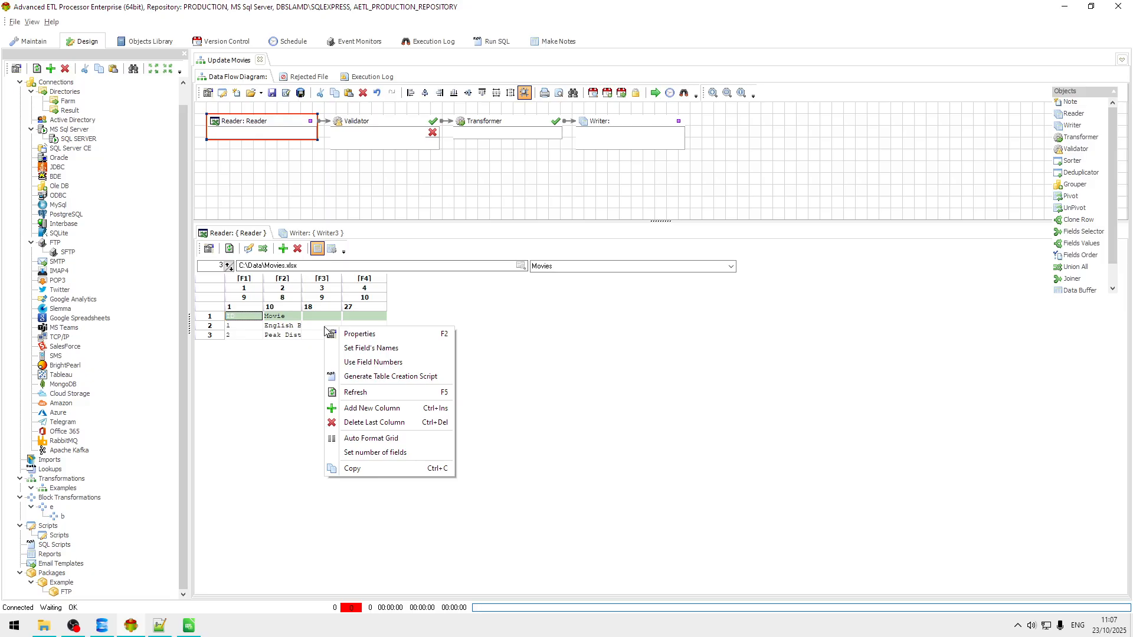
{"action": "left_click", "coordinate": [413, 441]}
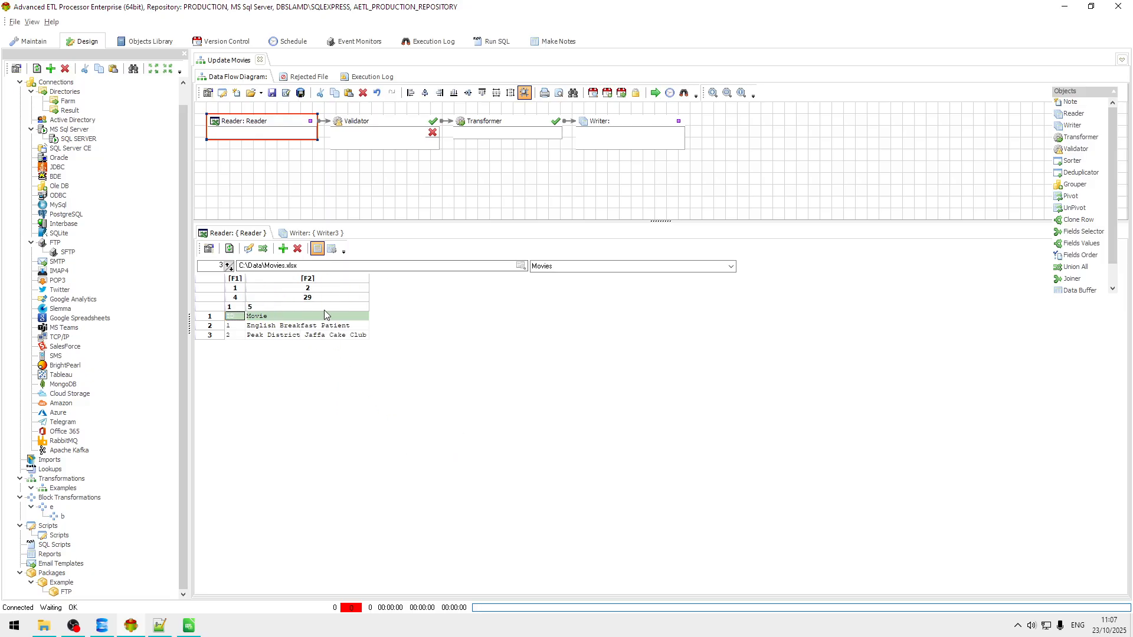
{"action": "right_click", "coordinate": [324, 321]}
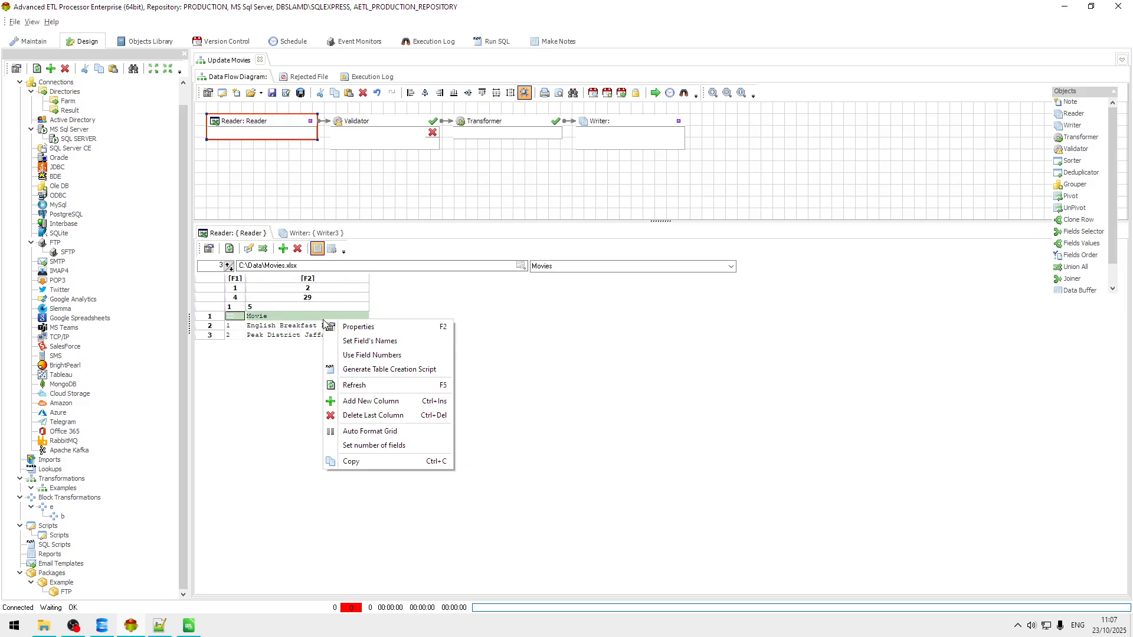
{"action": "left_click", "coordinate": [372, 341]}
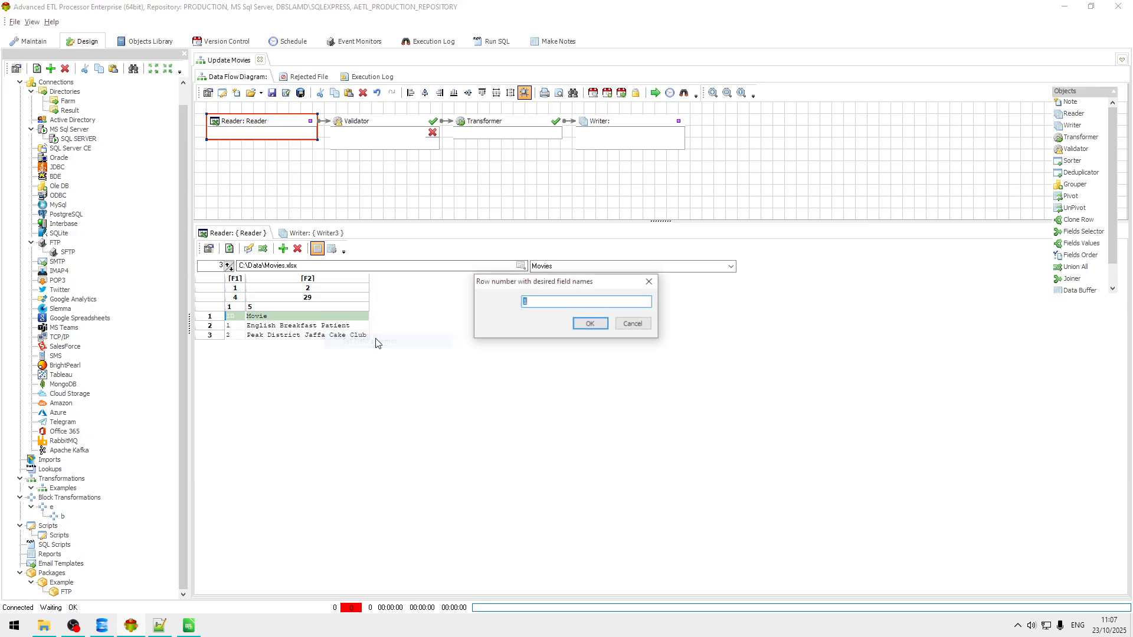
{"action": "left_click", "coordinate": [591, 324]}
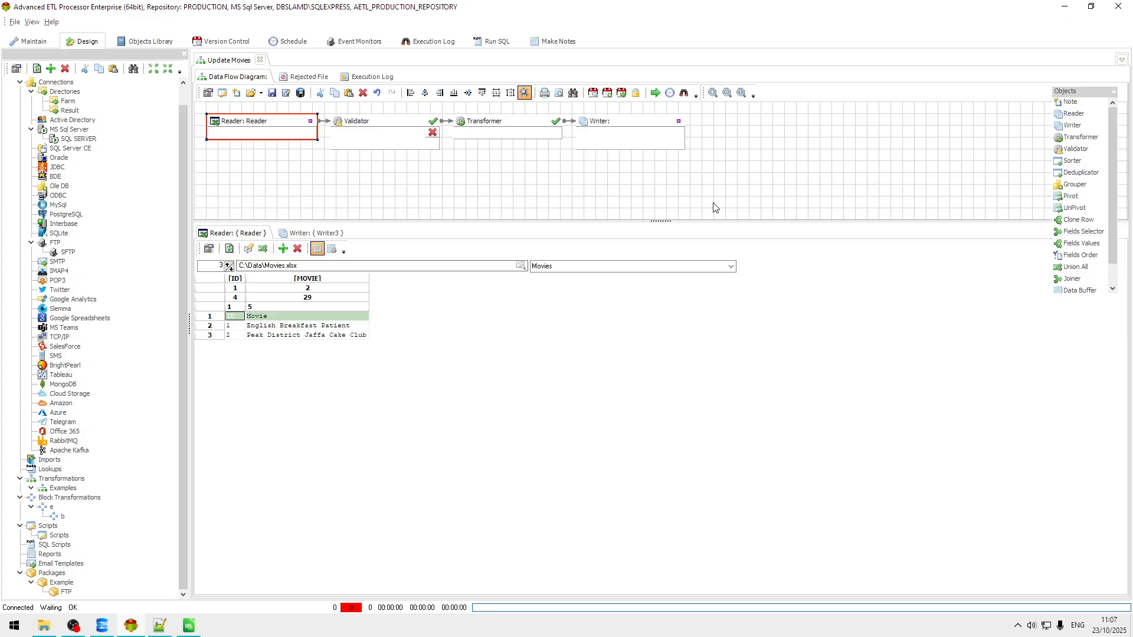
Space out the Writer, Transformer and Validator blocks horizontally in the data flow diagram
{"action": "left_click_drag", "start_coordinate": [640, 128], "coordinate": [729, 131]}
{"action": "left_click_drag", "start_coordinate": [505, 126], "coordinate": [555, 128]}
{"action": "left_click_drag", "start_coordinate": [375, 126], "coordinate": [381, 127]}
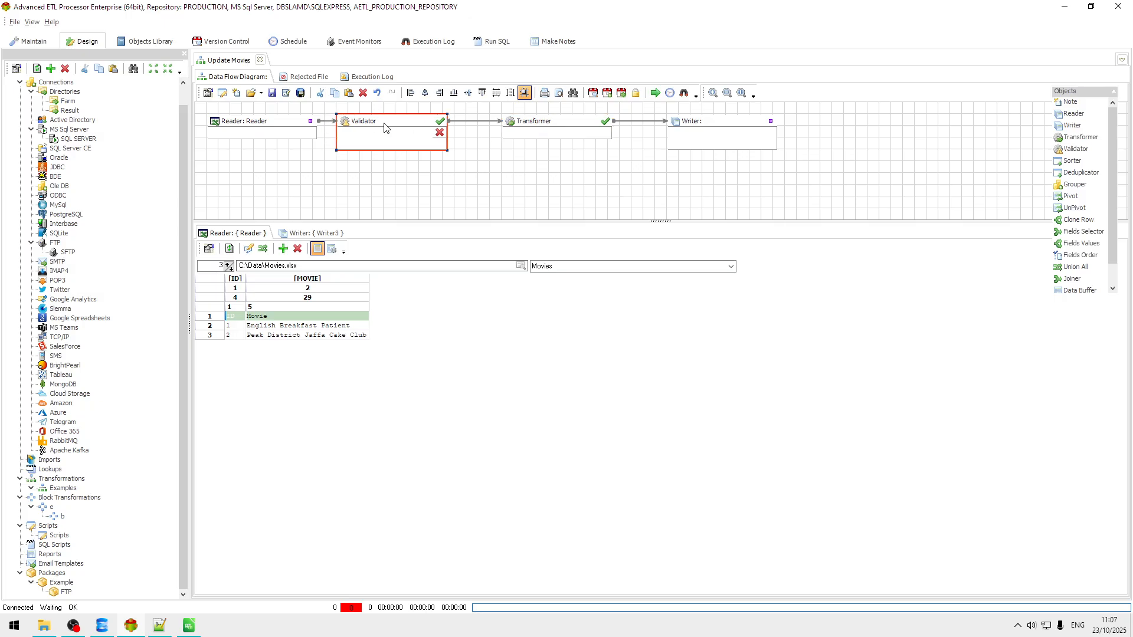
Open the Validator for editing and place an Is In List check between the input and output ID fields
{"action": "double_click", "coordinate": [384, 127]}
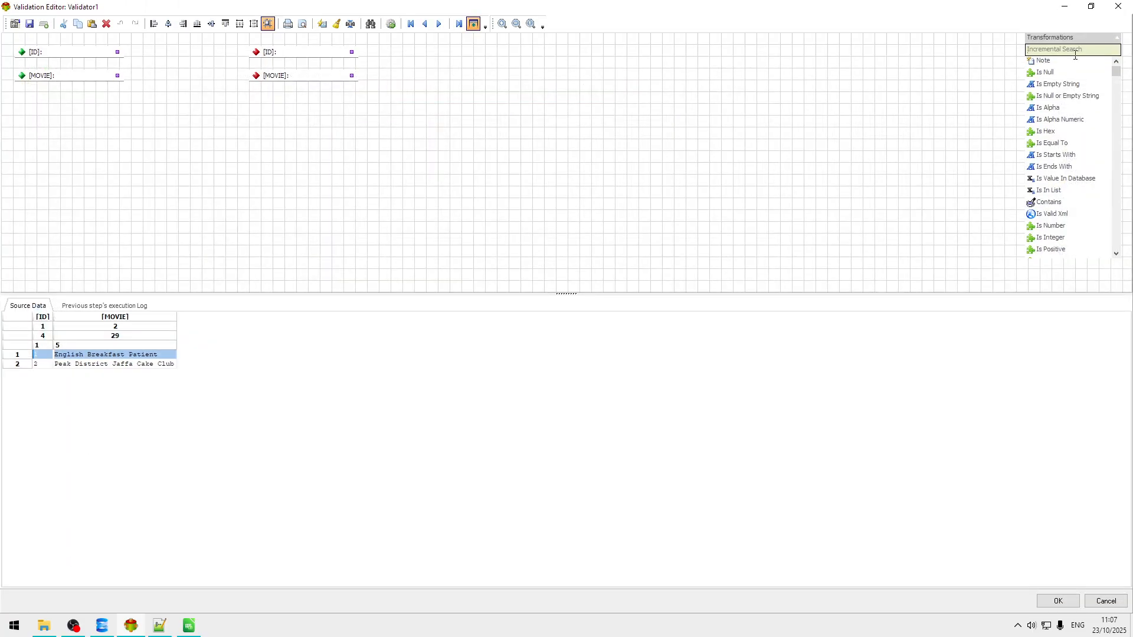
{"action": "type", "text": "in list"}
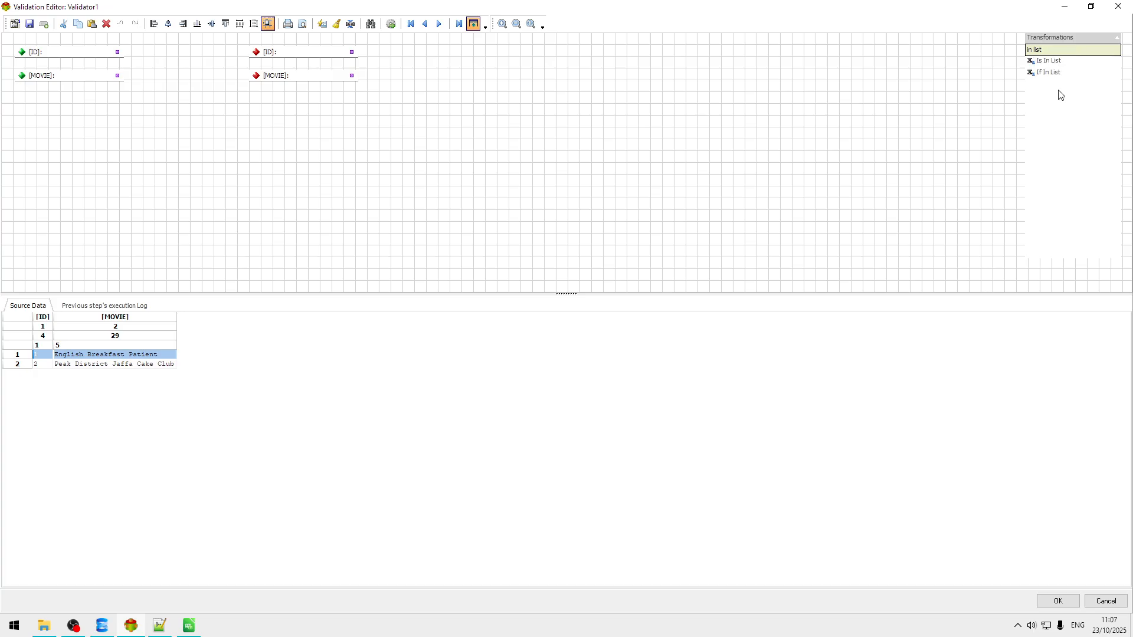
{"action": "left_click_drag", "start_coordinate": [1056, 61], "coordinate": [200, 63]}
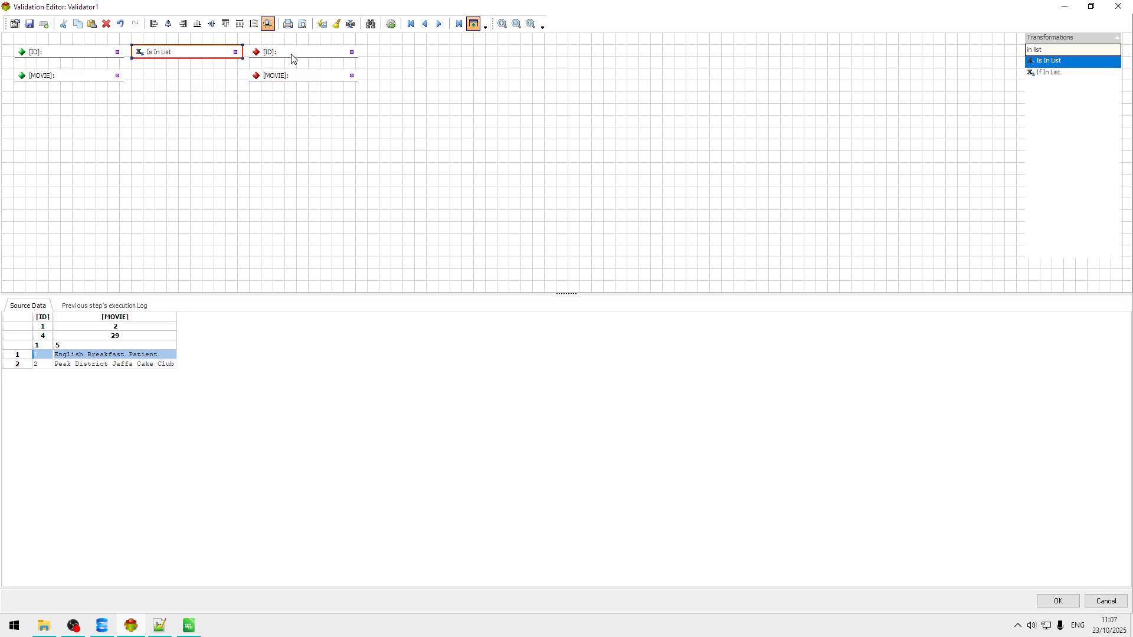
Space out the blocks so input ID links through Is In List to output ID, and link MOVIE directly to its output field
{"action": "left_click_drag", "start_coordinate": [293, 56], "coordinate": [345, 64]}
{"action": "left_click_drag", "start_coordinate": [194, 53], "coordinate": [212, 54]}
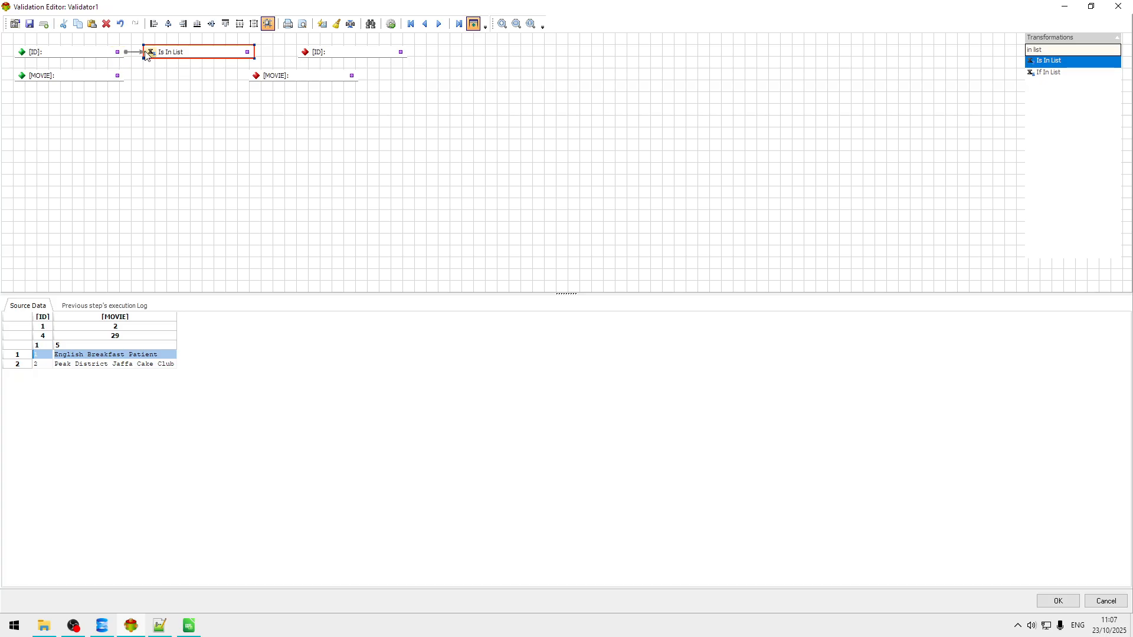
{"action": "left_click_drag", "start_coordinate": [298, 57], "coordinate": [305, 52]}
{"action": "left_click_drag", "start_coordinate": [241, 76], "coordinate": [254, 75]}
{"action": "mouse_move", "coordinate": [350, 58]}
{"action": "left_mouse_down"}
{"action": "mouse_move", "coordinate": [320, 66]}
{"action": "mouse_move", "coordinate": [352, 76]}
{"action": "left_mouse_up"}
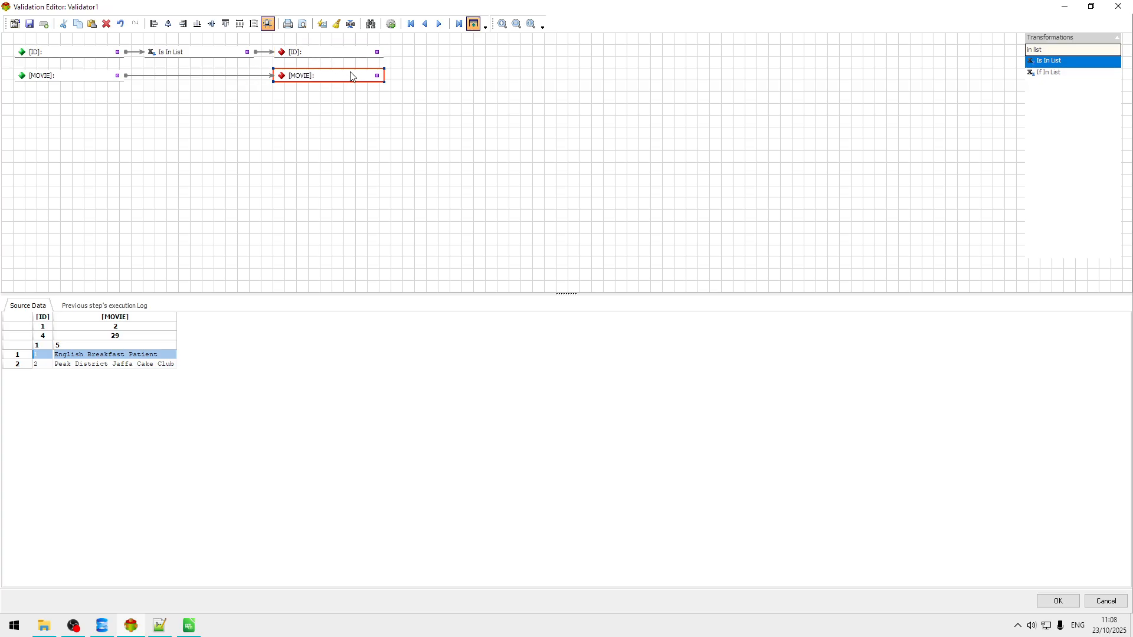
Open the properties of the Is In List check between the ID fields
{"action": "left_click", "coordinate": [191, 55]}
{"action": "key", "text": "Return"}
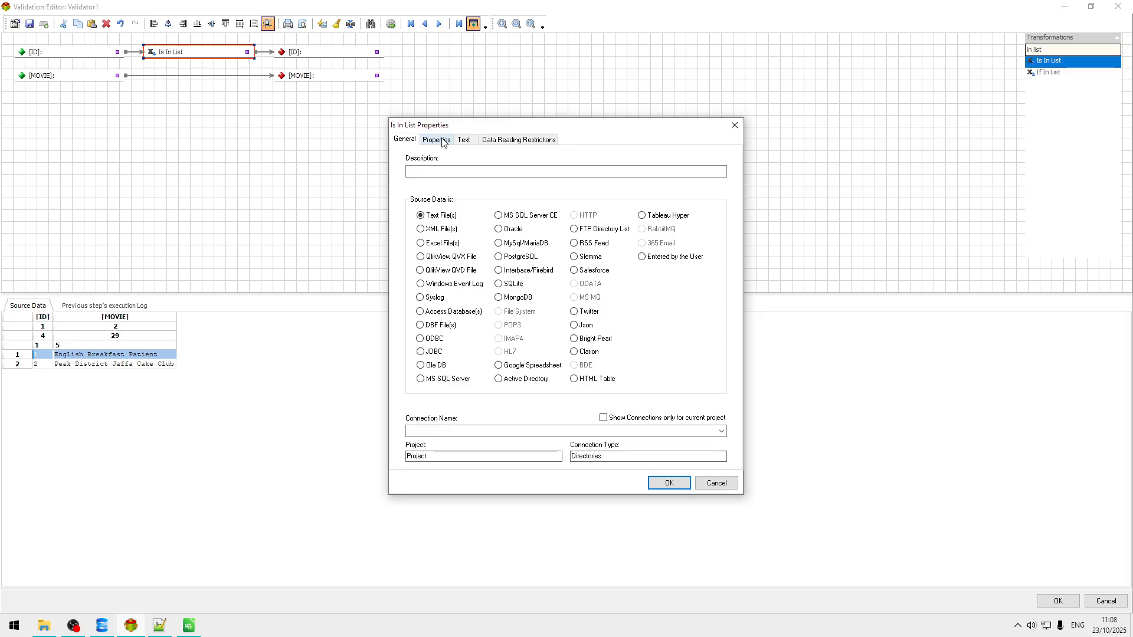
{"action": "left_click", "coordinate": [443, 140]}
{"action": "left_click", "coordinate": [405, 139]}
{"action": "left_click", "coordinate": [720, 431]}
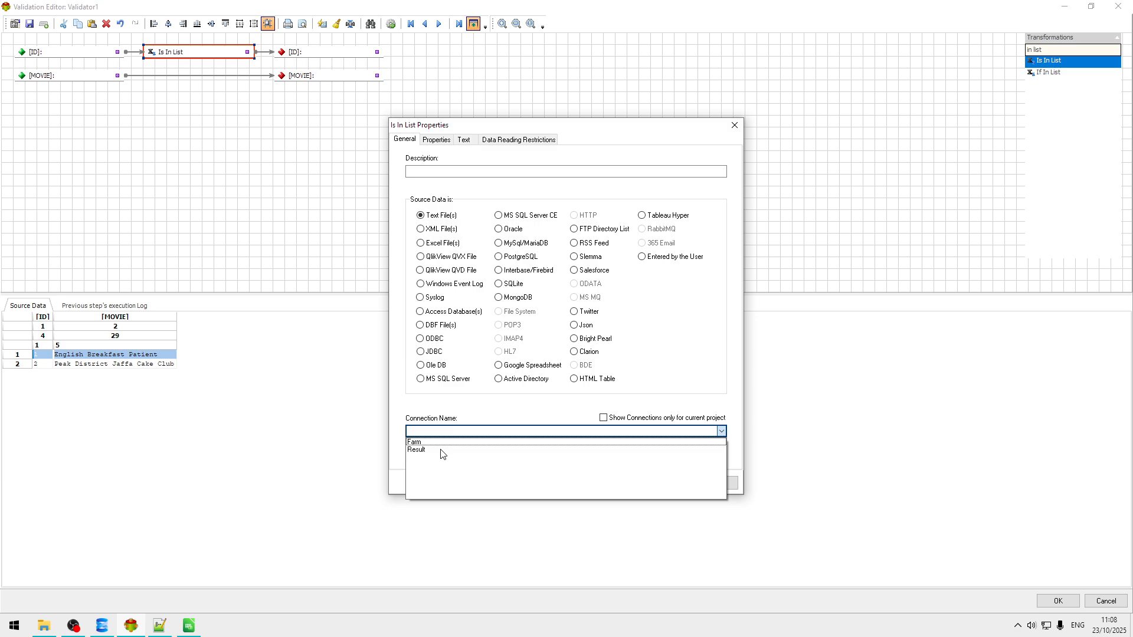
{"action": "left_click", "coordinate": [442, 451]}
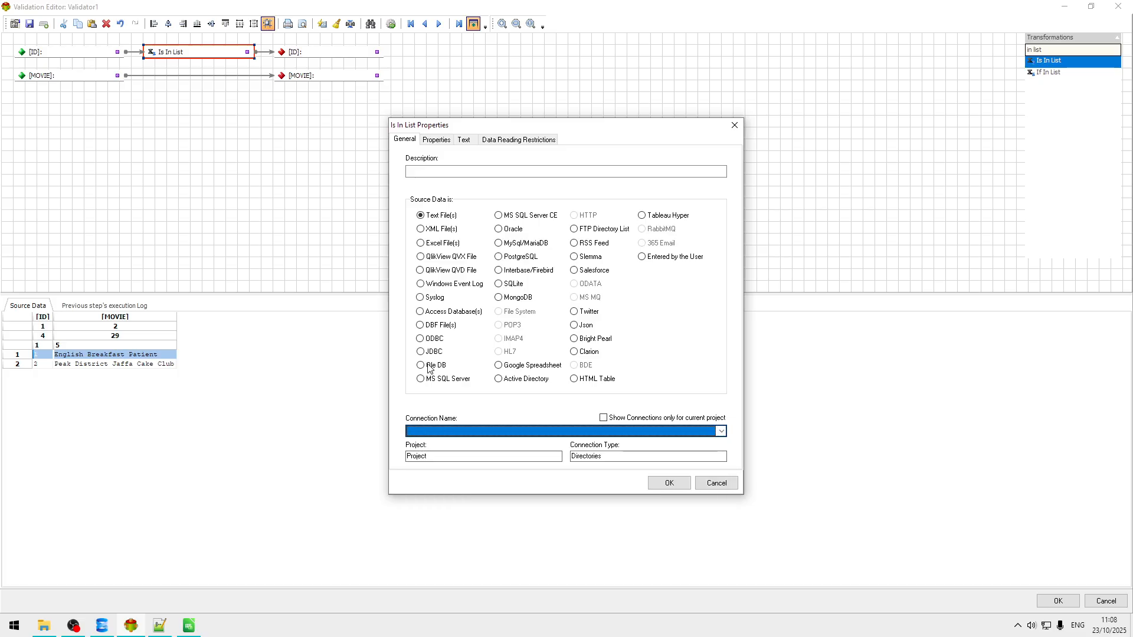
{"action": "left_click", "coordinate": [534, 217]}
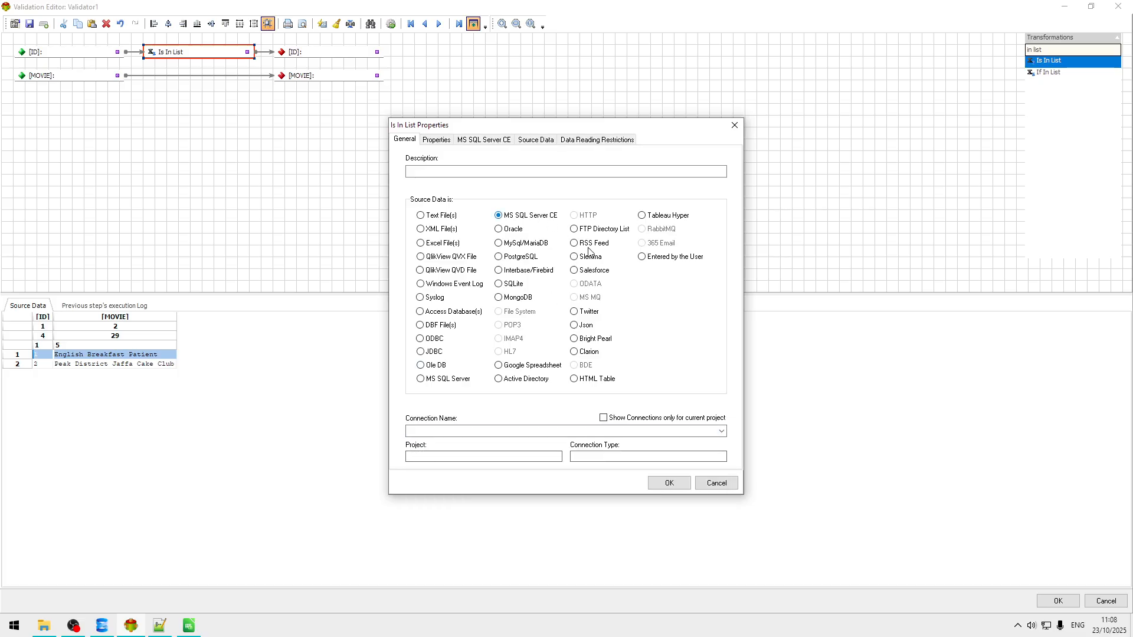
{"action": "left_click", "coordinate": [722, 432]}
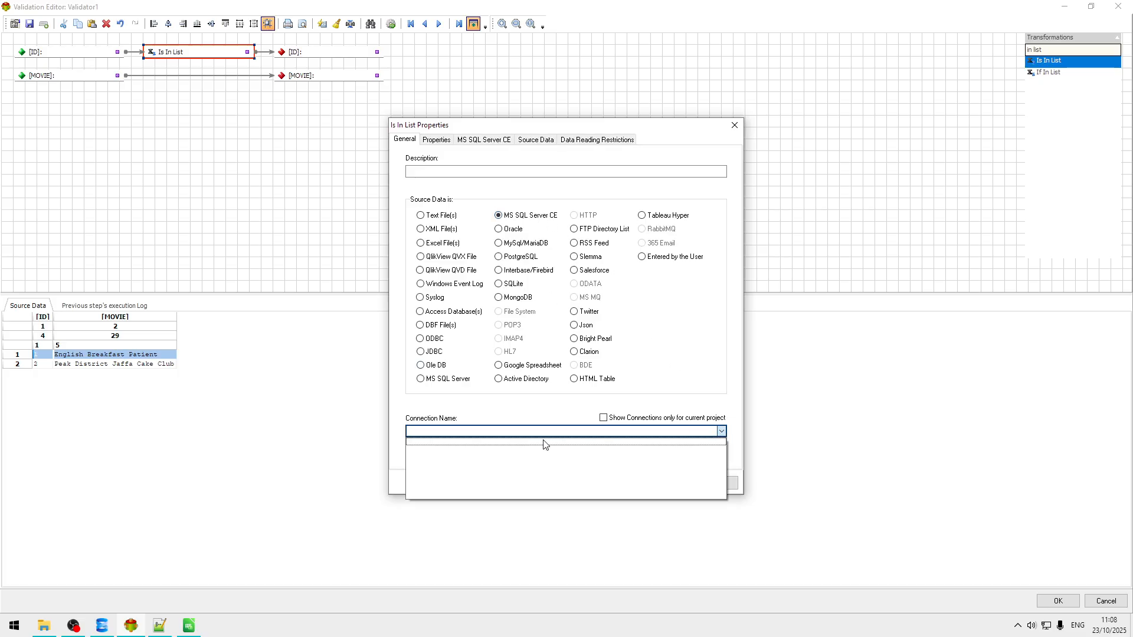
{"action": "left_click", "coordinate": [722, 302]}
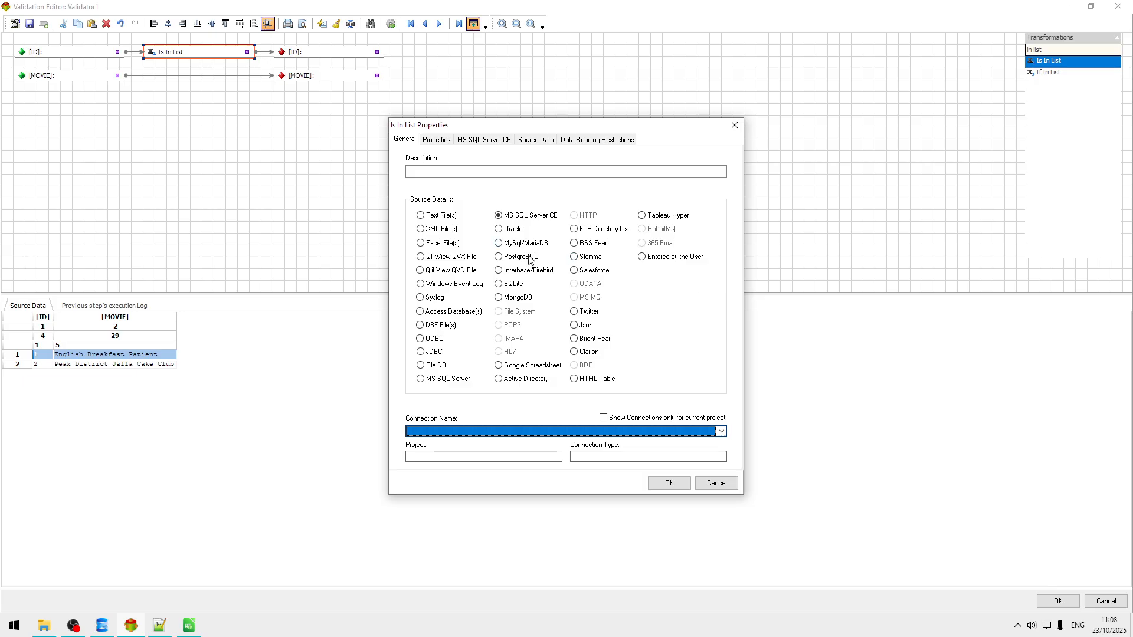
Set the Is In List source data to MS SQL Server using the SQL SERVER connection
{"action": "left_click", "coordinate": [463, 381]}
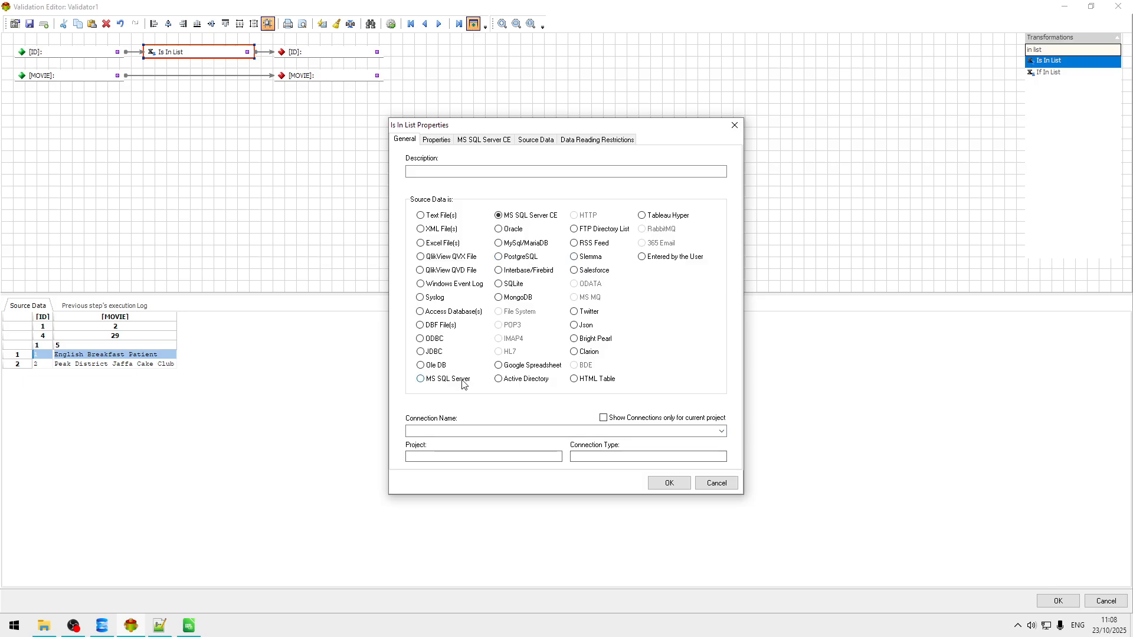
{"action": "left_click", "coordinate": [722, 431]}
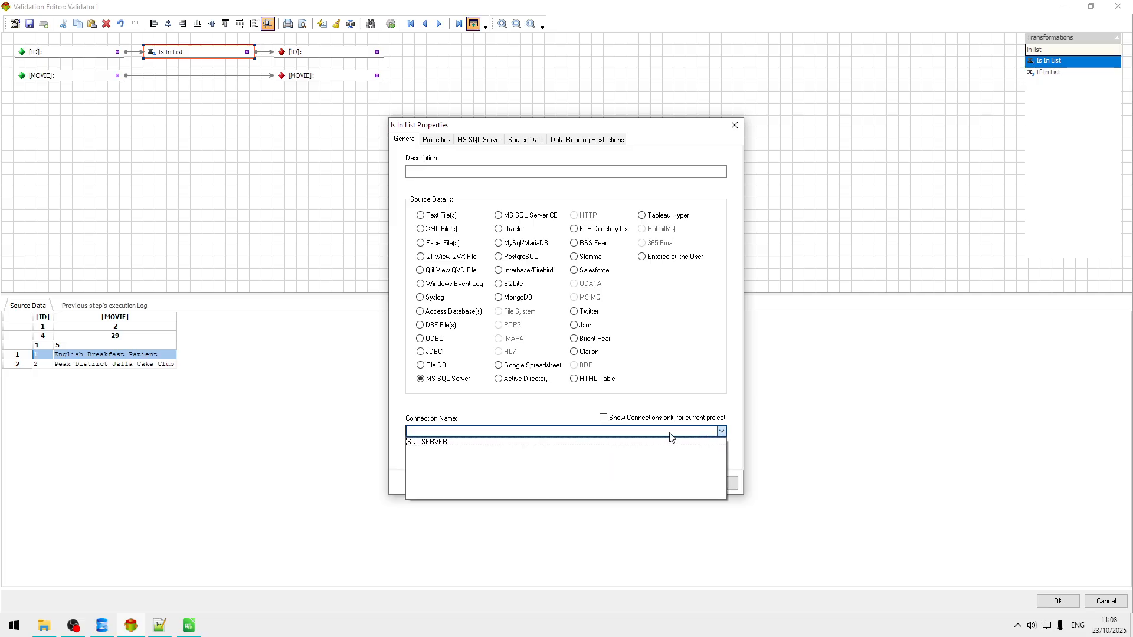
{"action": "left_click", "coordinate": [492, 443]}
Change the check's source data to a Select Statement and open the SQL Query Builder
{"action": "left_click", "coordinate": [438, 140]}
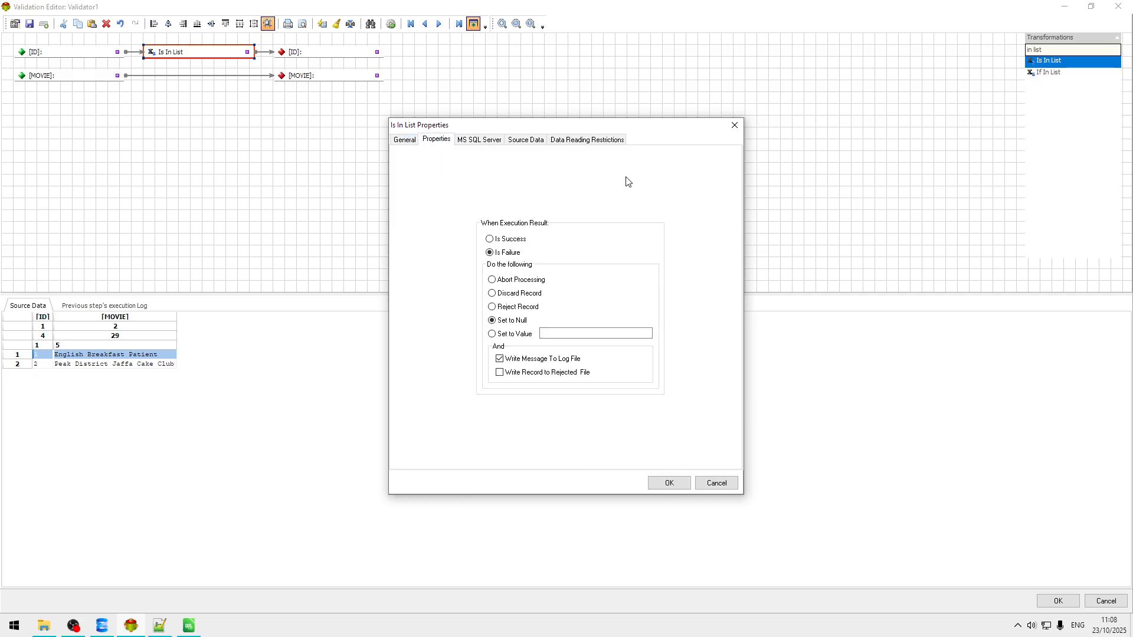
{"action": "left_click", "coordinate": [479, 140]}
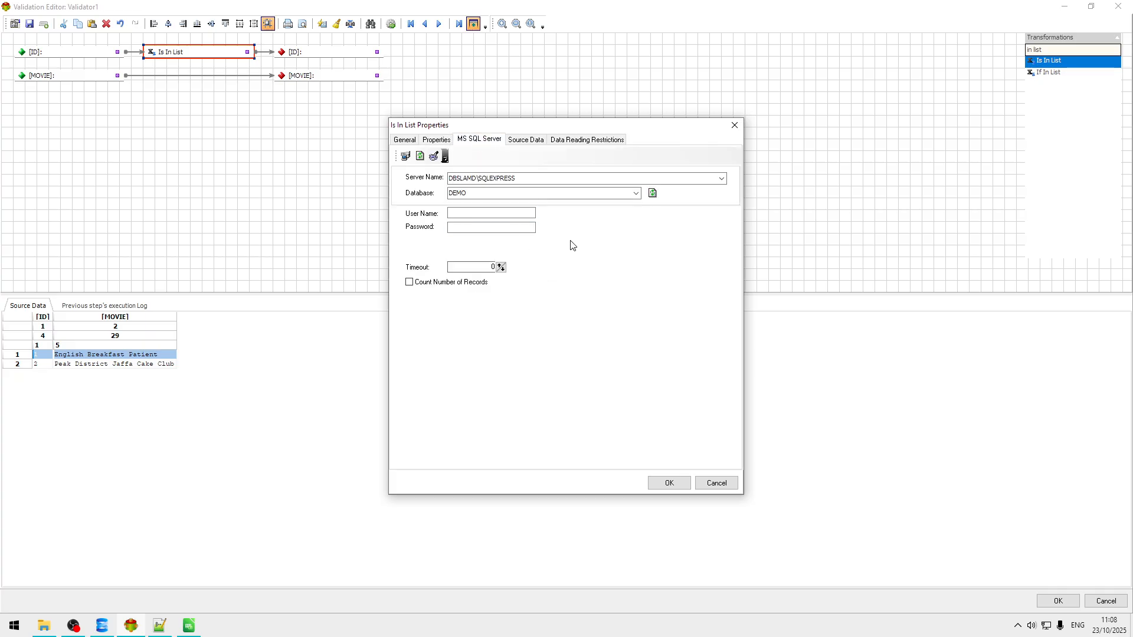
{"action": "left_click", "coordinate": [534, 142]}
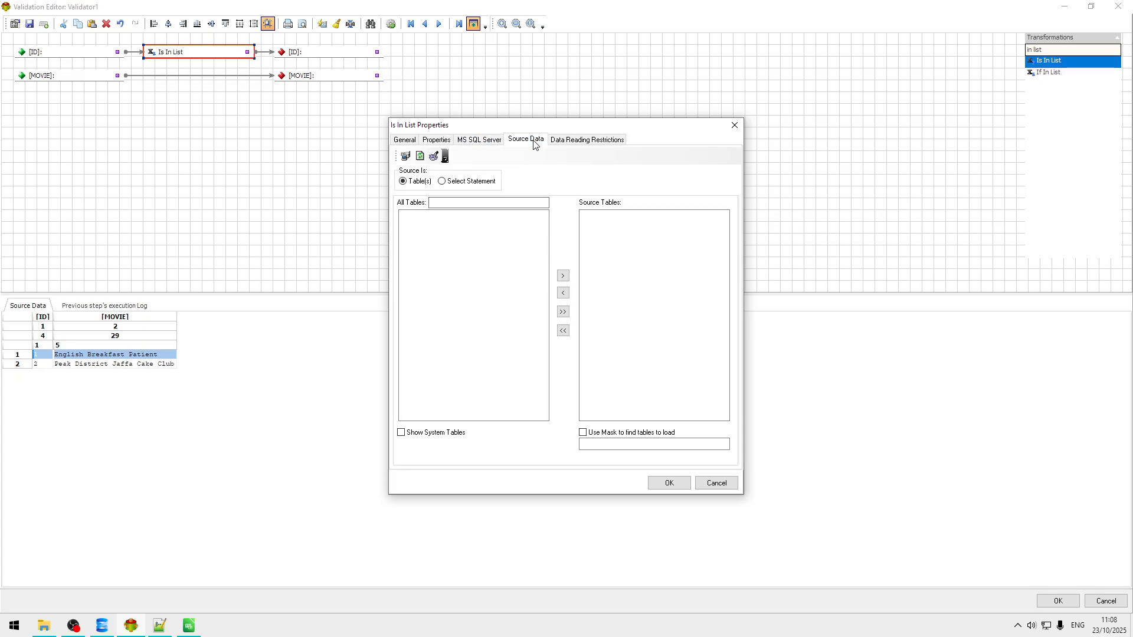
{"action": "left_click", "coordinate": [475, 184]}
{"action": "left_click", "coordinate": [629, 205]}
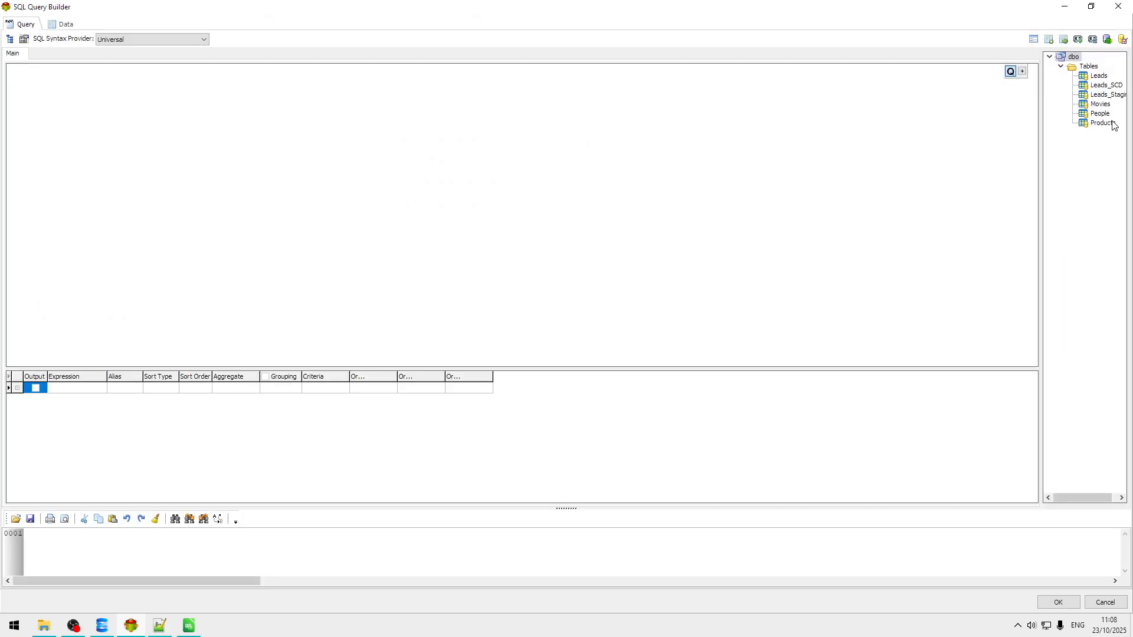
Add the Movies table to the query, enlarge its box and output the id and boolNeedsUpdate fields
{"action": "left_click_drag", "start_coordinate": [1092, 105], "coordinate": [367, 126]}
{"action": "left_click_drag", "start_coordinate": [71, 77], "coordinate": [51, 78]}
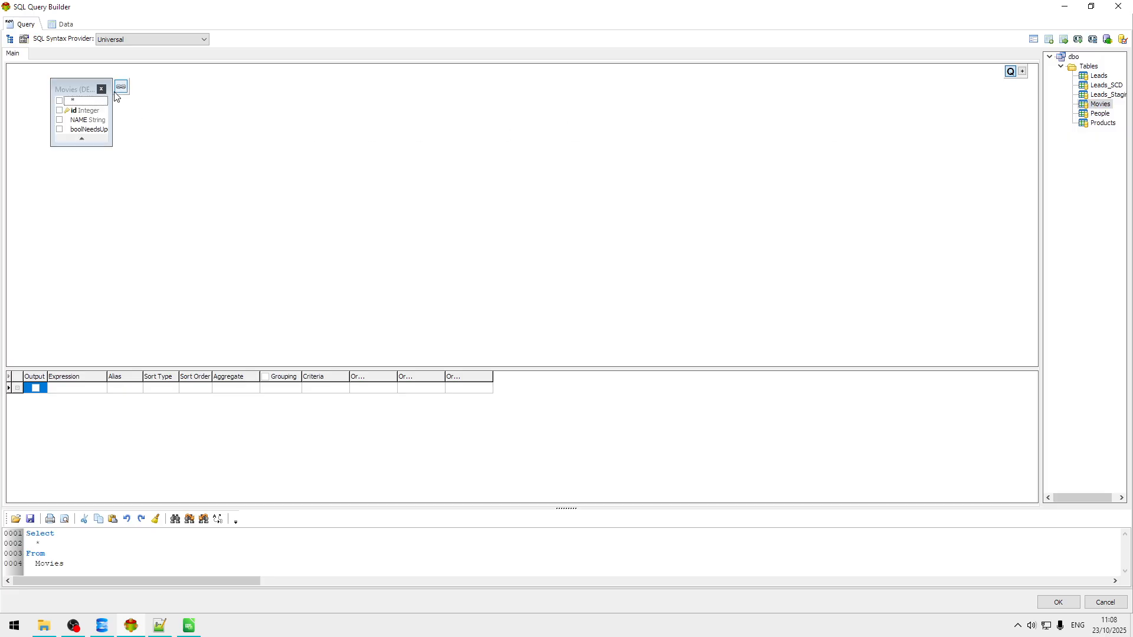
{"action": "left_click_drag", "start_coordinate": [110, 145], "coordinate": [252, 185]}
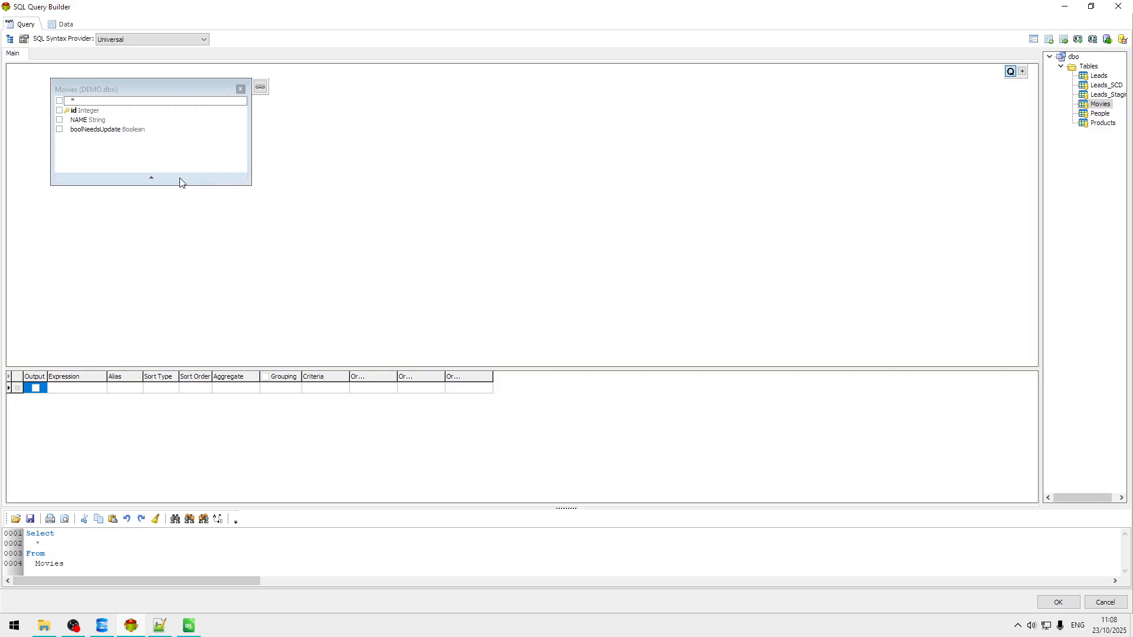
{"action": "left_click", "coordinate": [59, 111]}
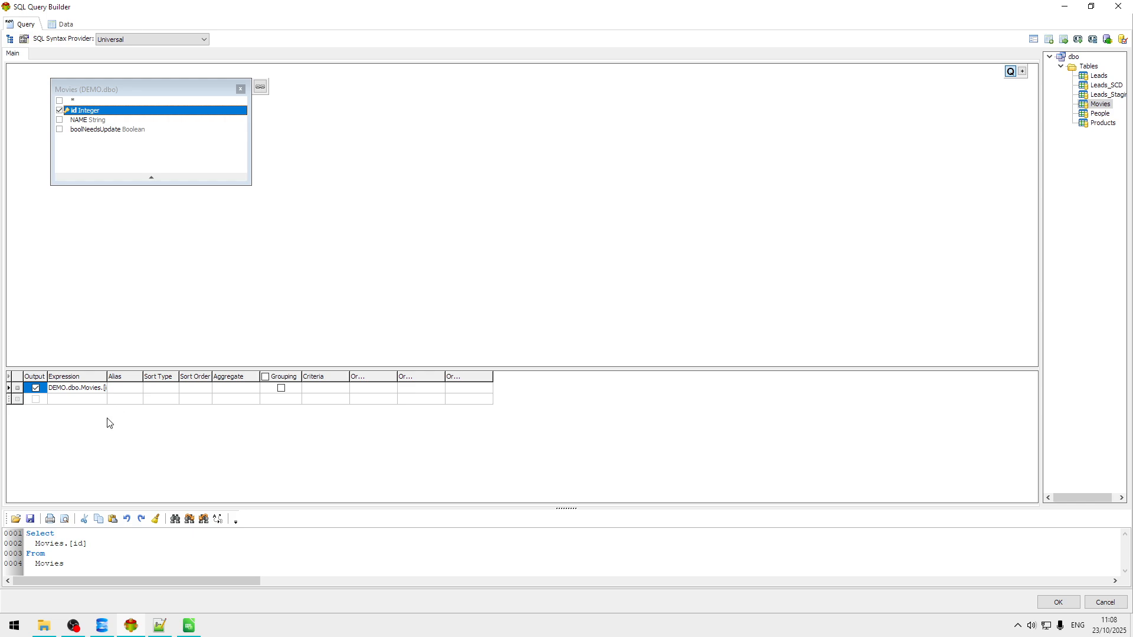
{"action": "left_click", "coordinate": [88, 399]}
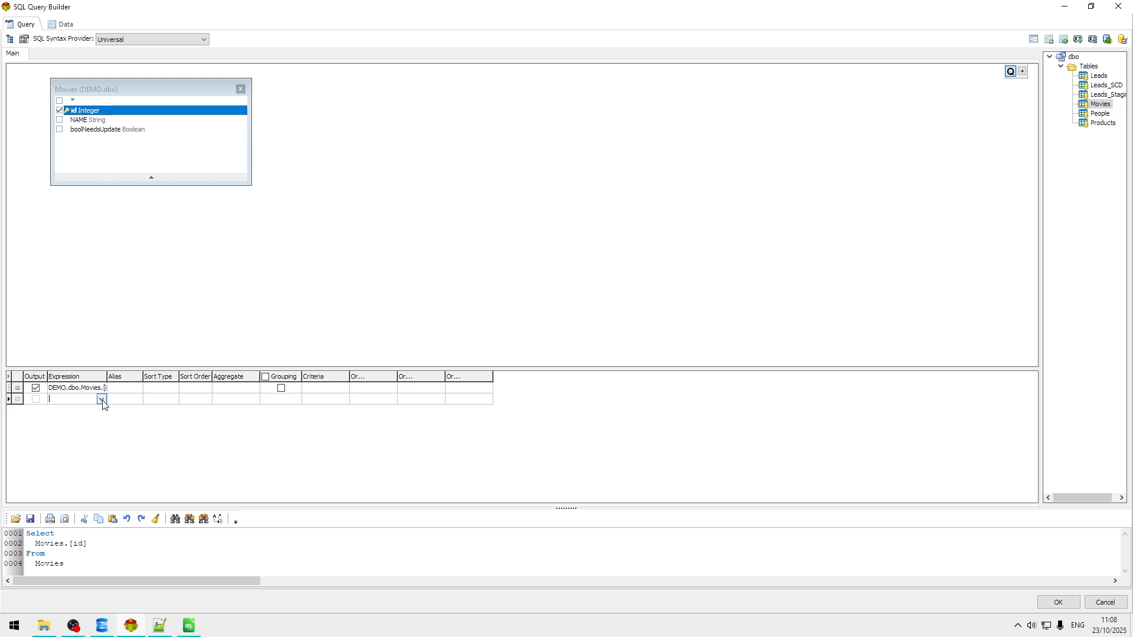
{"action": "left_click", "coordinate": [102, 399]}
{"action": "left_click", "coordinate": [116, 432]}
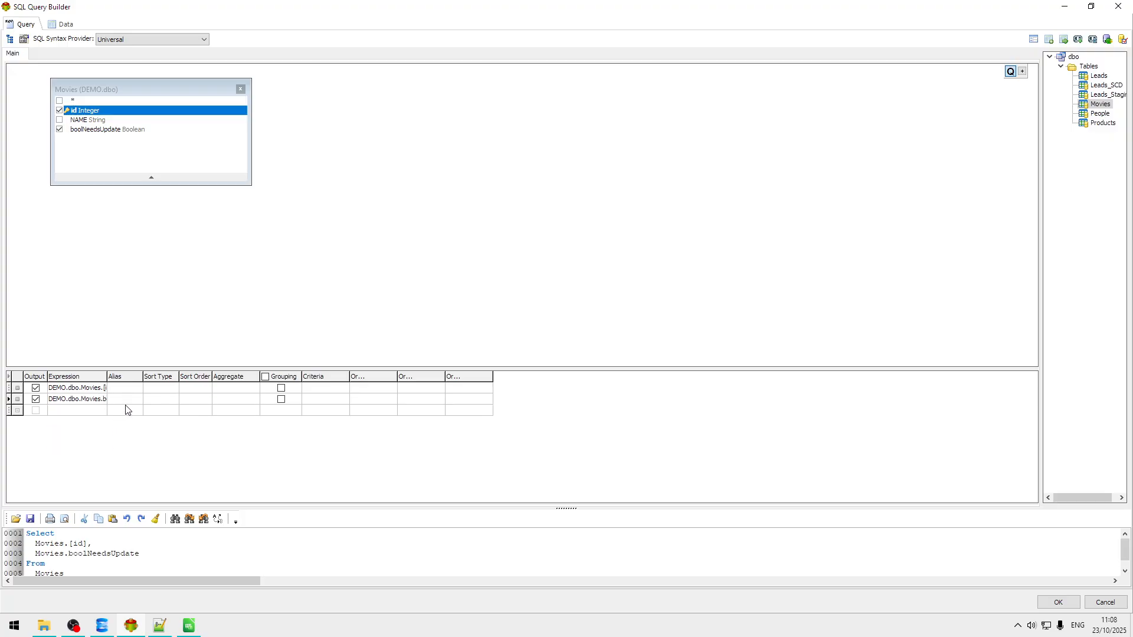
Give the boolNeedsUpdate field the alias 1 and accept the built query
{"action": "type", "text": "1"}
{"action": "left_click", "coordinate": [125, 388]}
{"action": "left_click", "coordinate": [125, 402]}
{"action": "left_click", "coordinate": [1072, 605]}
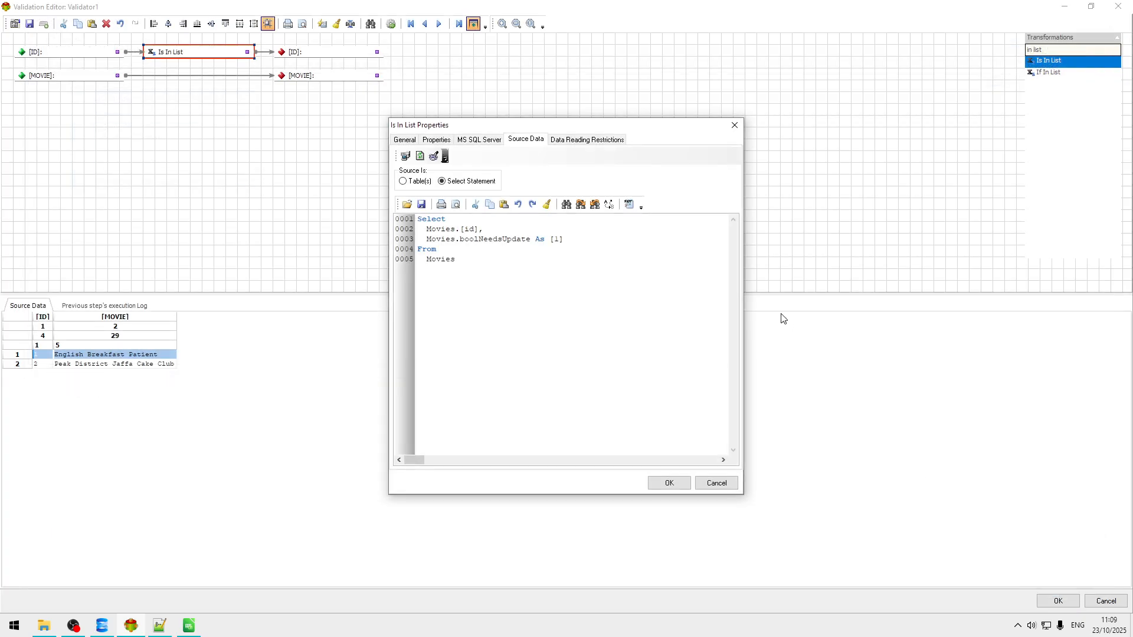
Copy the boolNeedsUpdate line of the Select statement and remove it from the field list
{"action": "left_click", "coordinate": [569, 239]}
{"action": "key", "text": "shift+End"}
{"action": "key", "text": "ctrl+c"}
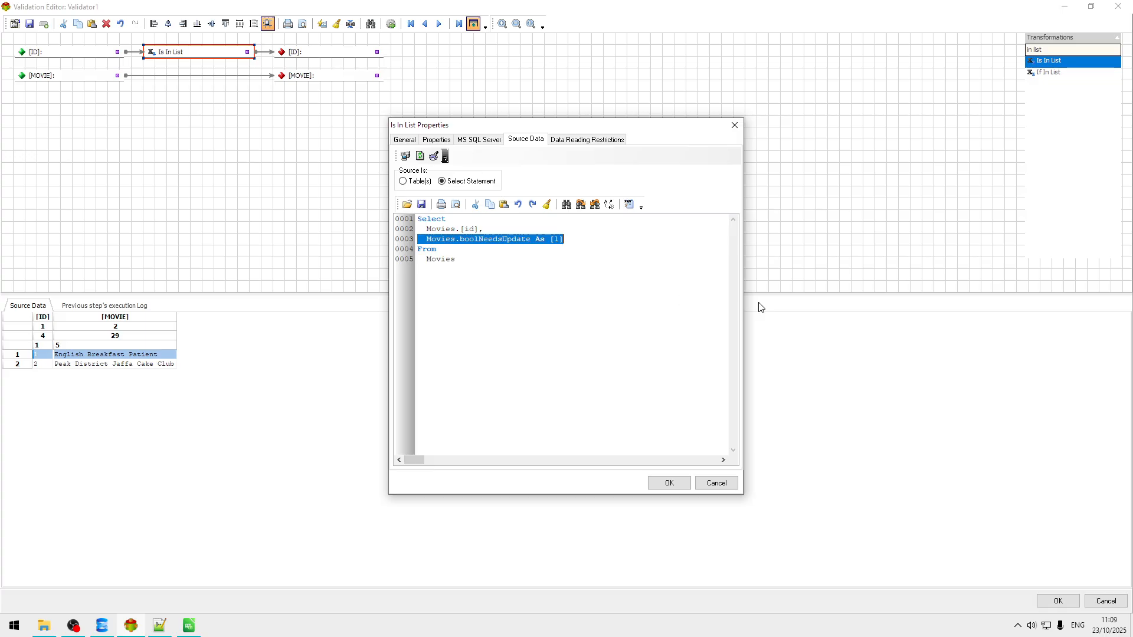
{"action": "key", "text": "Delete"}
{"action": "key", "text": "Delete"}
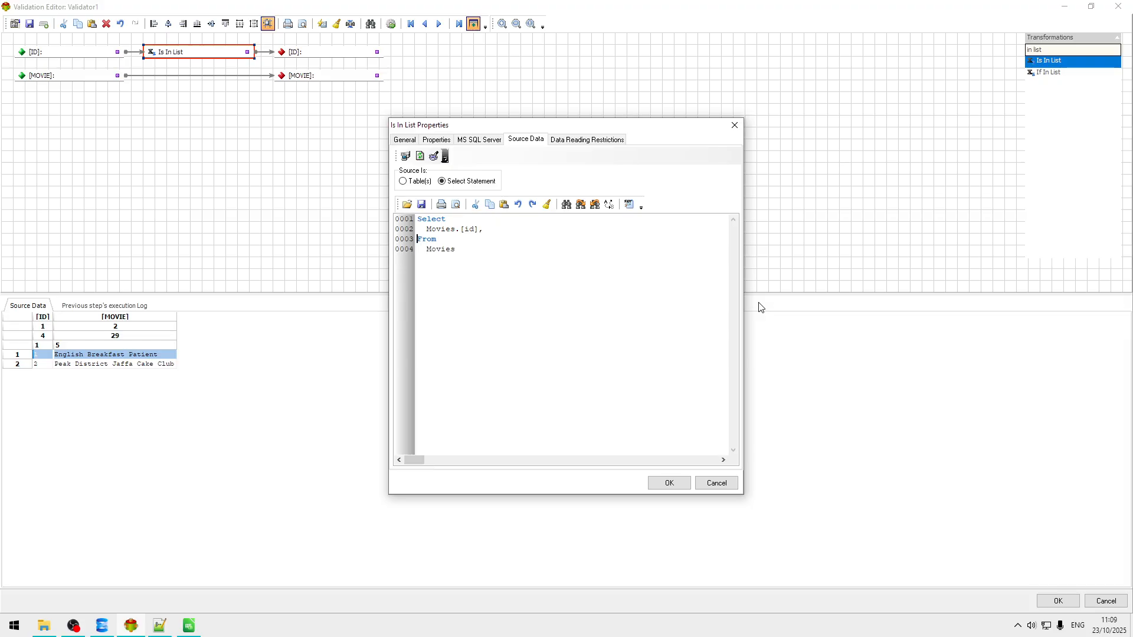
Complete the Select statement with the condition where Movies.boolNeedsUpdate=1, without the trailing comma after Movies.[id]
{"action": "key", "text": "Return"}
{"action": "type", "text": "where"}
{"action": "key", "text": "ctrl+v"}
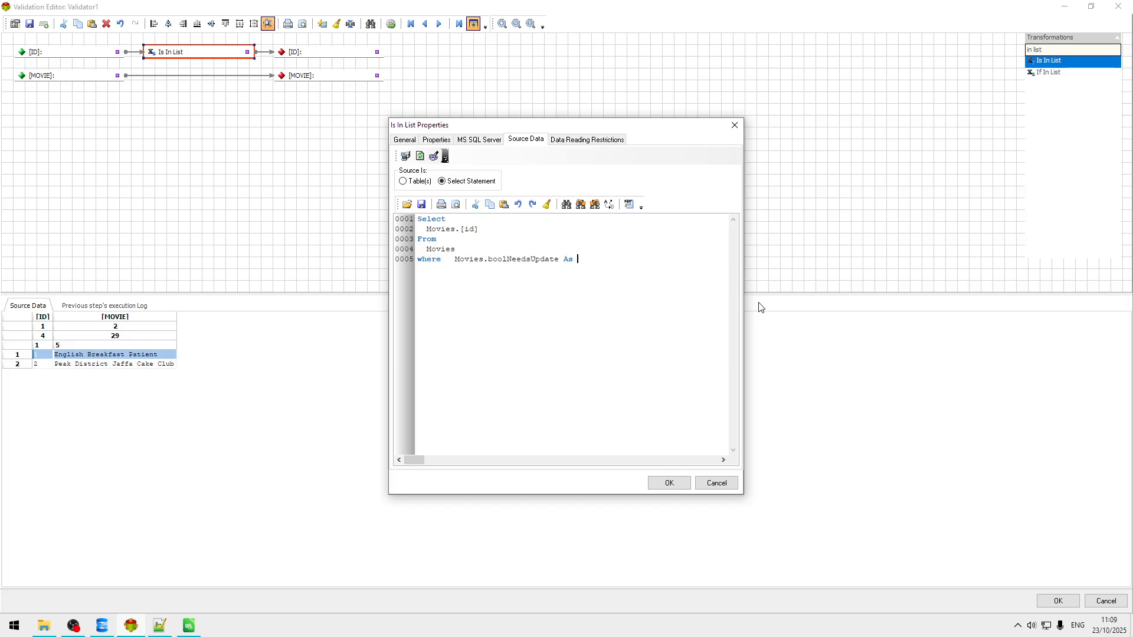
{"action": "key", "text": "BackSpace"}
{"action": "key", "text": "BackSpace"}
{"action": "key", "text": "BackSpace"}
{"action": "key", "text": "BackSpace"}
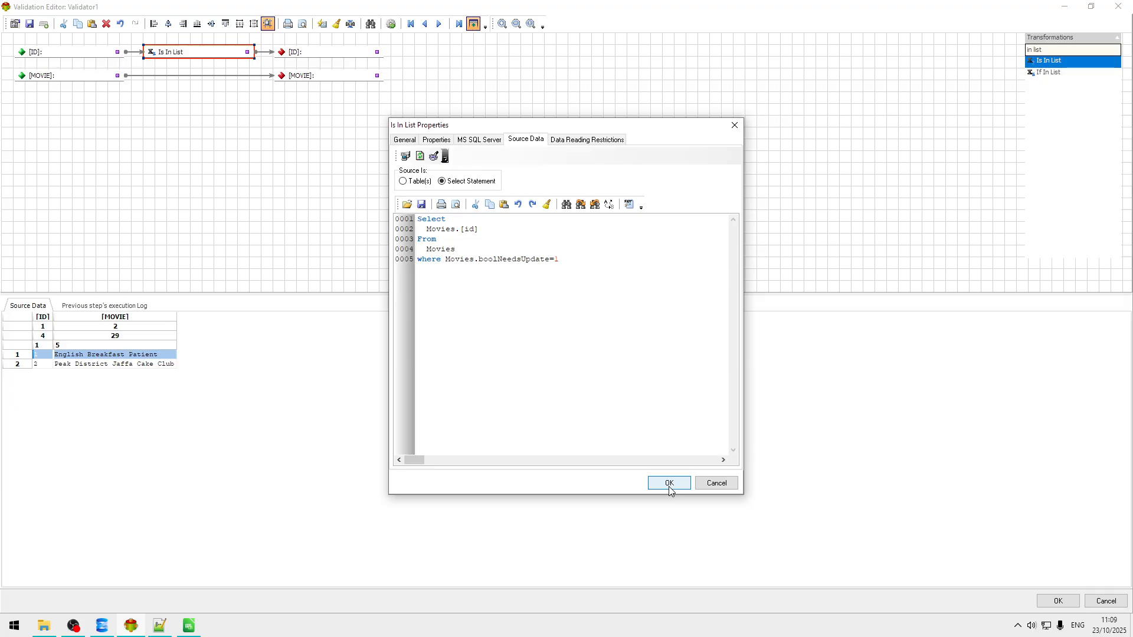
Set the check to Reject Record on failure, toggle Write Message To Log File, and apply the properties
{"action": "left_click", "coordinate": [436, 141]}
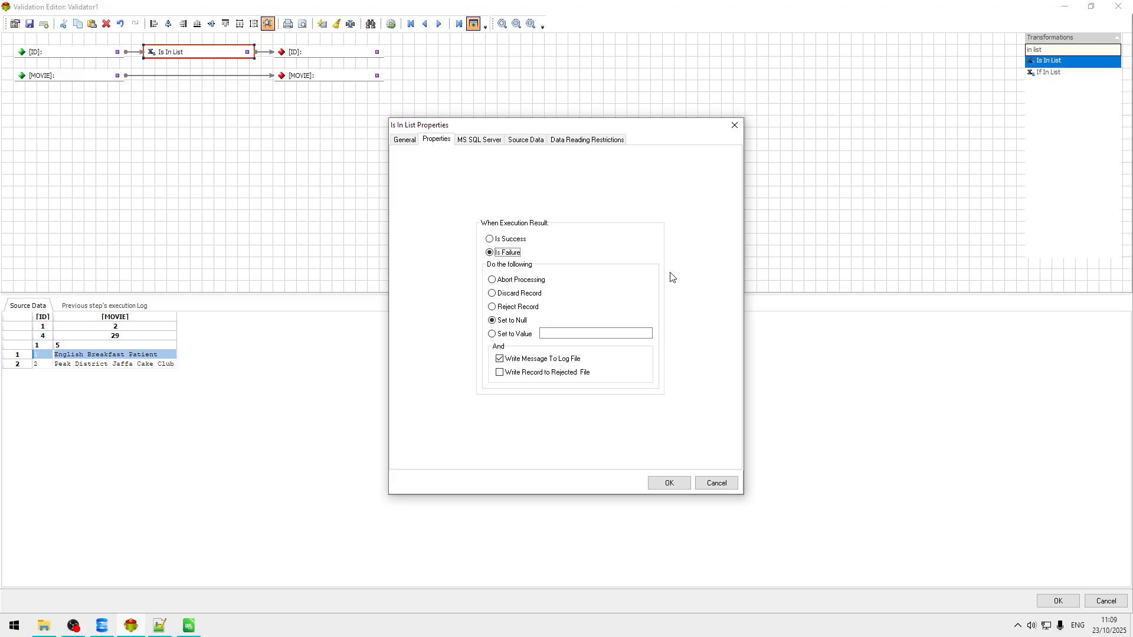
{"action": "left_click", "coordinate": [517, 308]}
{"action": "left_click", "coordinate": [546, 361]}
{"action": "left_click", "coordinate": [671, 484]}
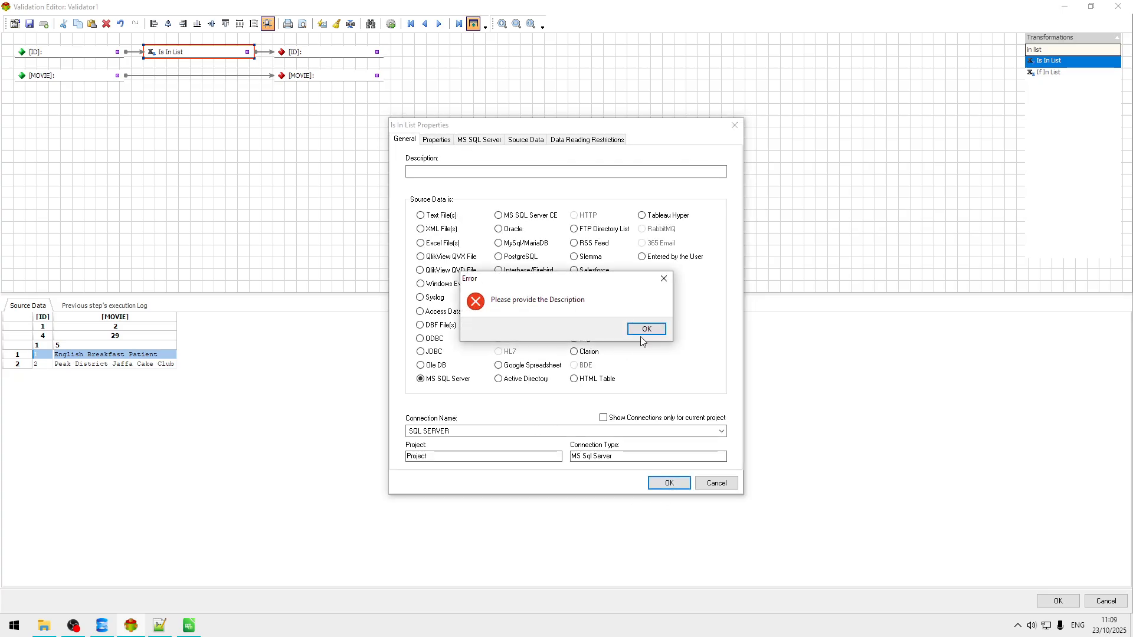
Enter Bool Check as the description of the Is In List check and apply its properties
{"action": "left_click", "coordinate": [646, 329]}
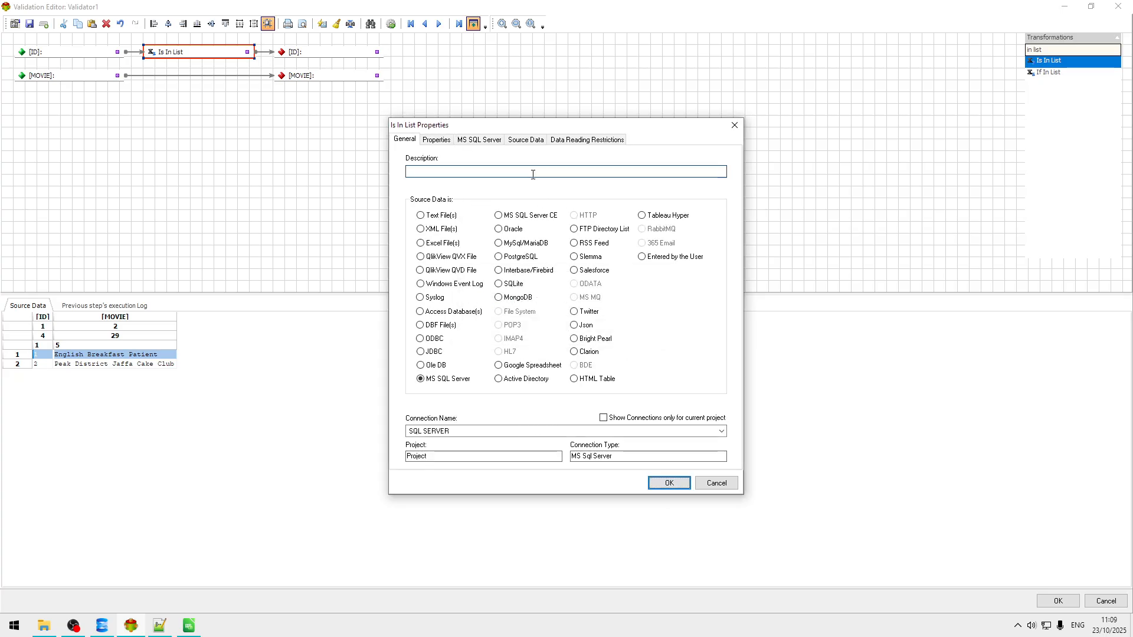
{"action": "type", "text": "Bo"}
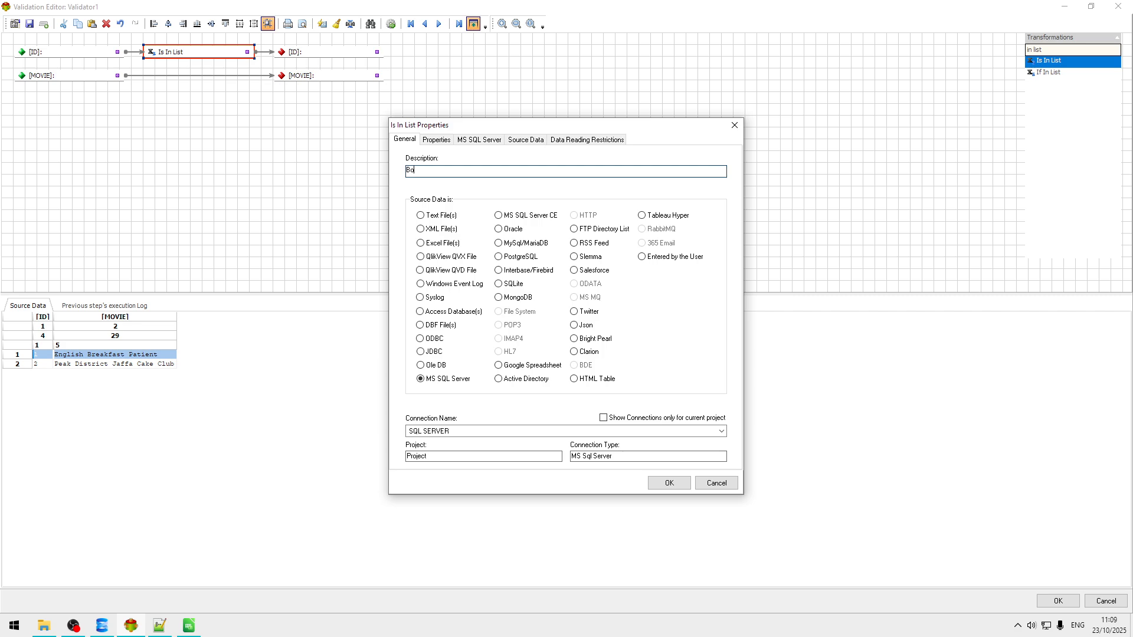
{"action": "type", "text": "ol Check"}
{"action": "left_click", "coordinate": [679, 484]}
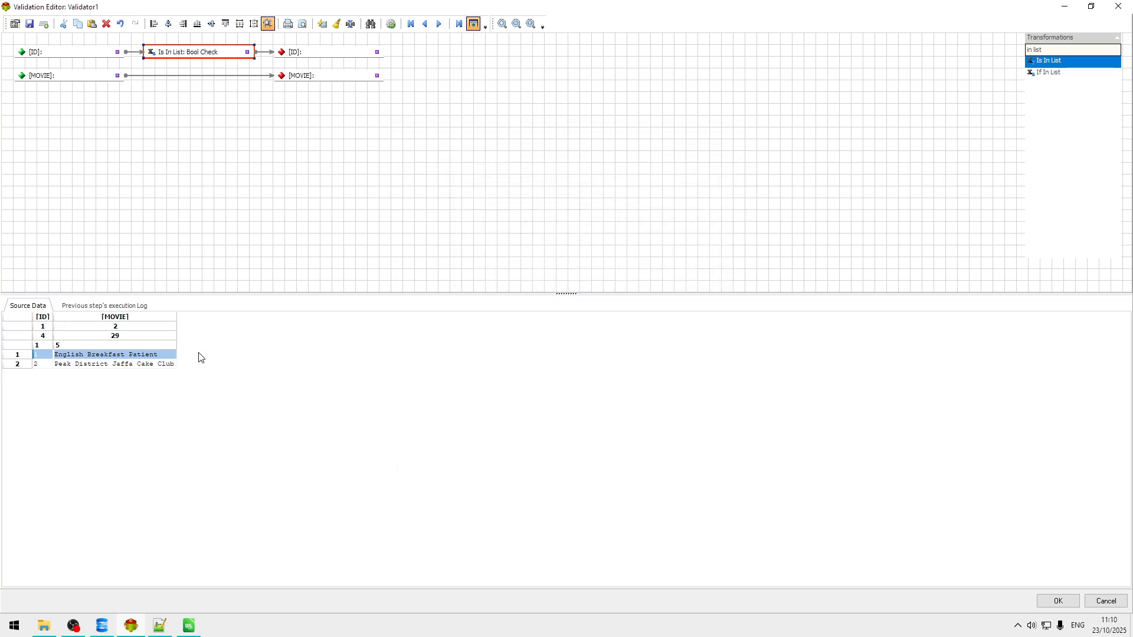
Examine the English Breakfast Patient and Peak District Jaffa Cake Club rows in the source data
{"action": "left_click", "coordinate": [130, 366]}
{"action": "left_click", "coordinate": [125, 356]}
{"action": "left_click", "coordinate": [126, 364]}
{"action": "left_click", "coordinate": [127, 356]}
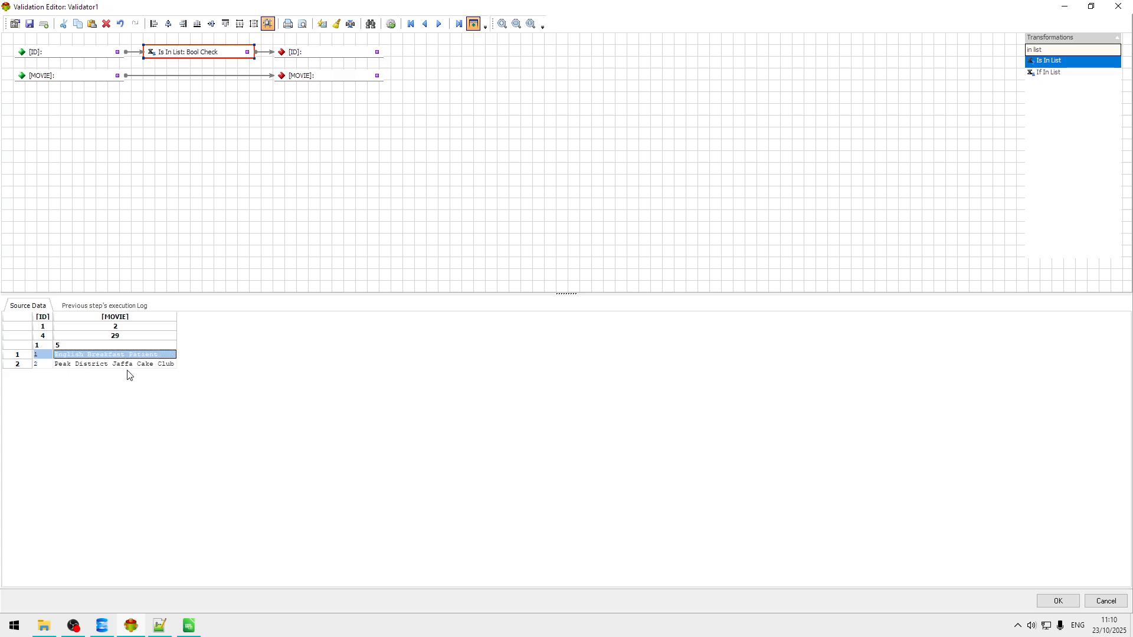
{"action": "left_click", "coordinate": [127, 366]}
{"action": "left_click", "coordinate": [131, 356]}
{"action": "left_click", "coordinate": [140, 361]}
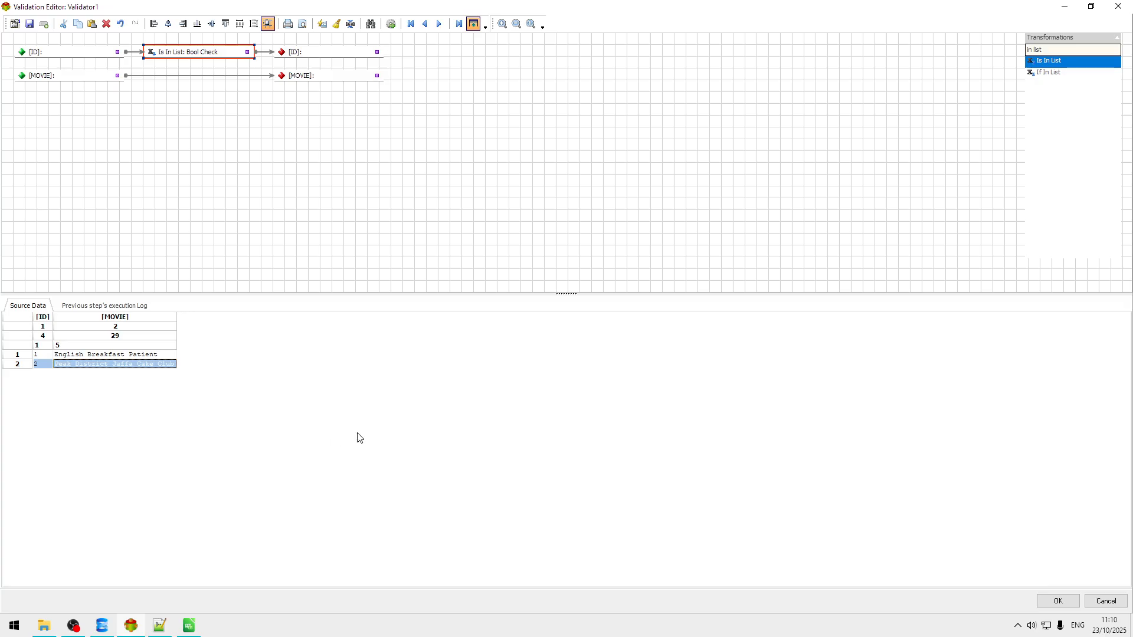
Switch to Movies.xlsx in LibreOffice Calc and add a row with ID 3 and movie name Test Movie
{"action": "left_click", "coordinate": [190, 627]}
{"action": "left_click", "coordinate": [109, 141]}
{"action": "type", "text": "3"}
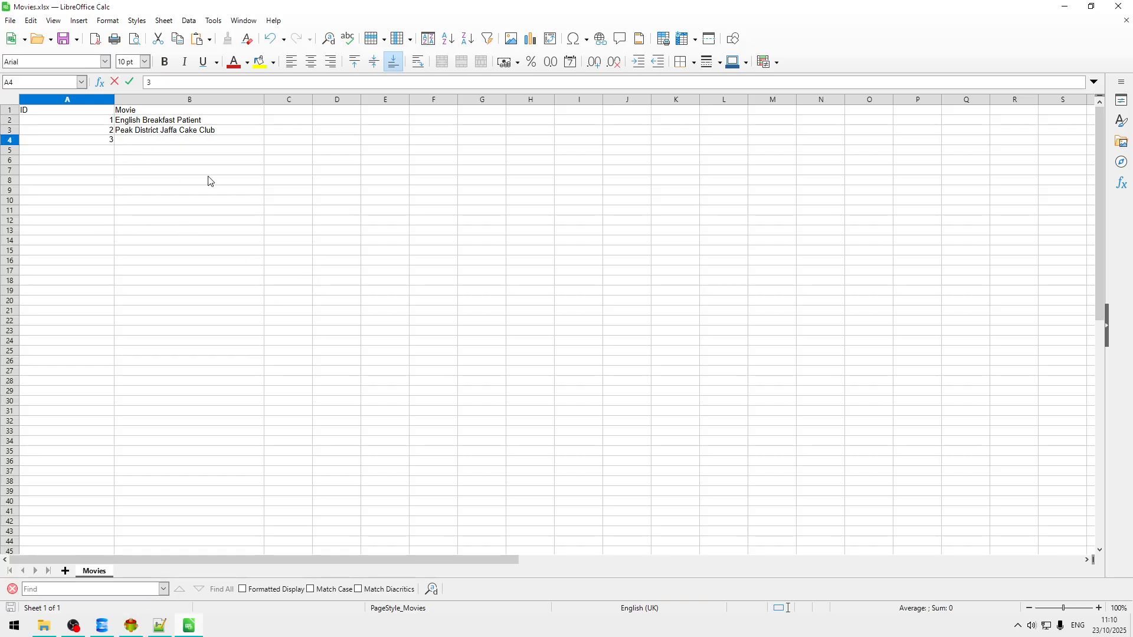
{"action": "key", "text": "Tab"}
{"action": "type", "text": "Ts"}
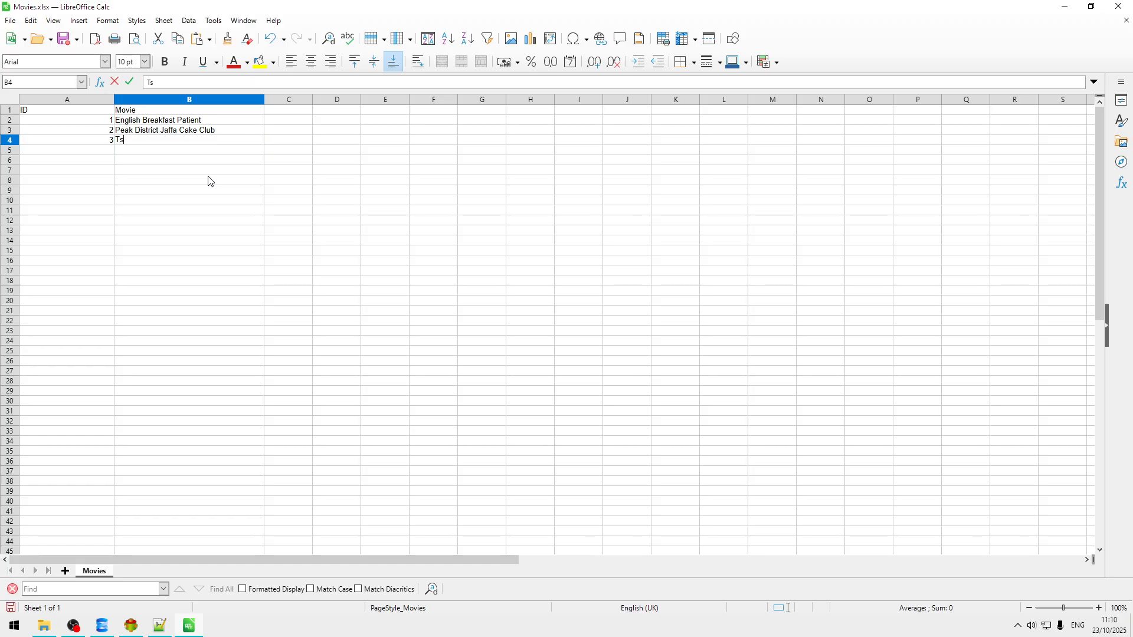
{"action": "type", "text": "t"}
{"action": "key", "text": "BackSpace"}
{"action": "type", "text": "mo"}
{"action": "key", "text": "Left"}
{"action": "key", "text": "Right"}
{"action": "key", "text": "F2"}
{"action": "key", "text": "Left"}
{"action": "key", "text": "Left"}
{"action": "key", "text": "Left"}
{"action": "key", "text": "Left"}
{"action": "key", "text": "BackSpace"}
{"action": "key", "text": "BackSpace"}
{"action": "key", "text": "Return"}
{"action": "key", "text": "Up"}
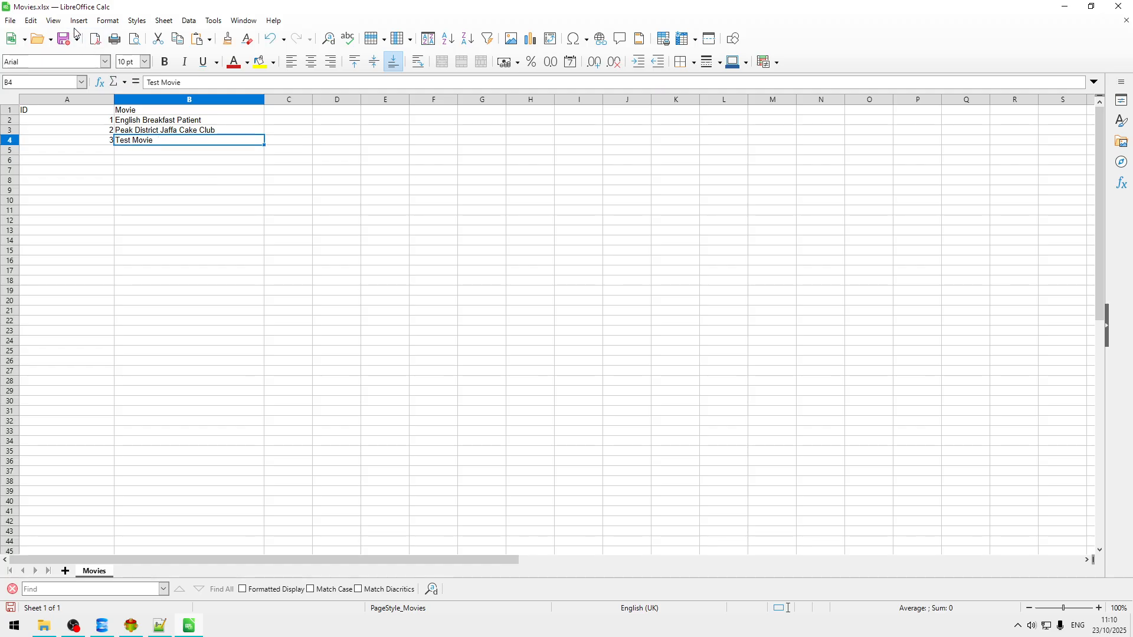
Save Movies.xlsx and switch back to the Validation Editor
{"action": "left_click", "coordinate": [71, 49]}
{"action": "left_click", "coordinate": [131, 626]}
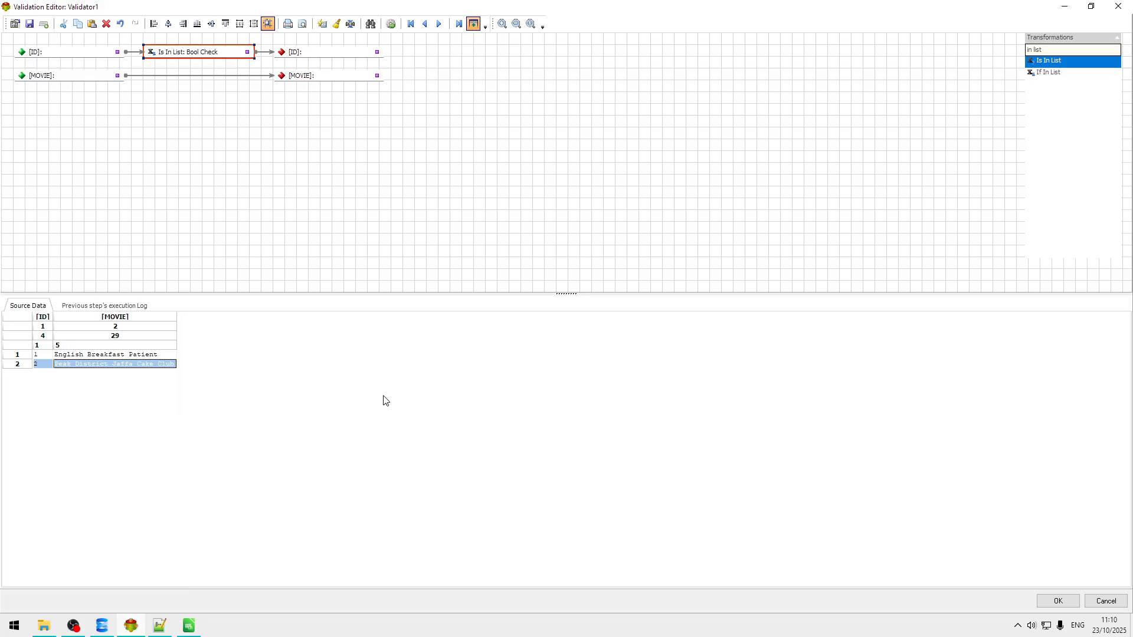
Accept the validation and reload the Reader's source data from Movies.xlsx
{"action": "left_click", "coordinate": [1060, 604]}
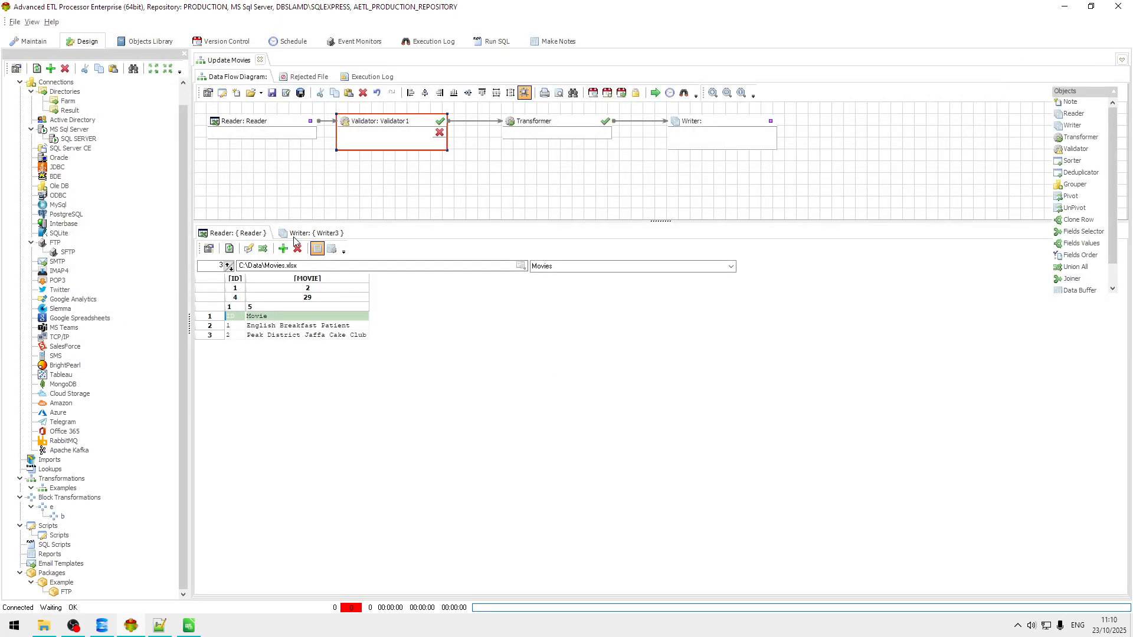
{"action": "left_click", "coordinate": [228, 251]}
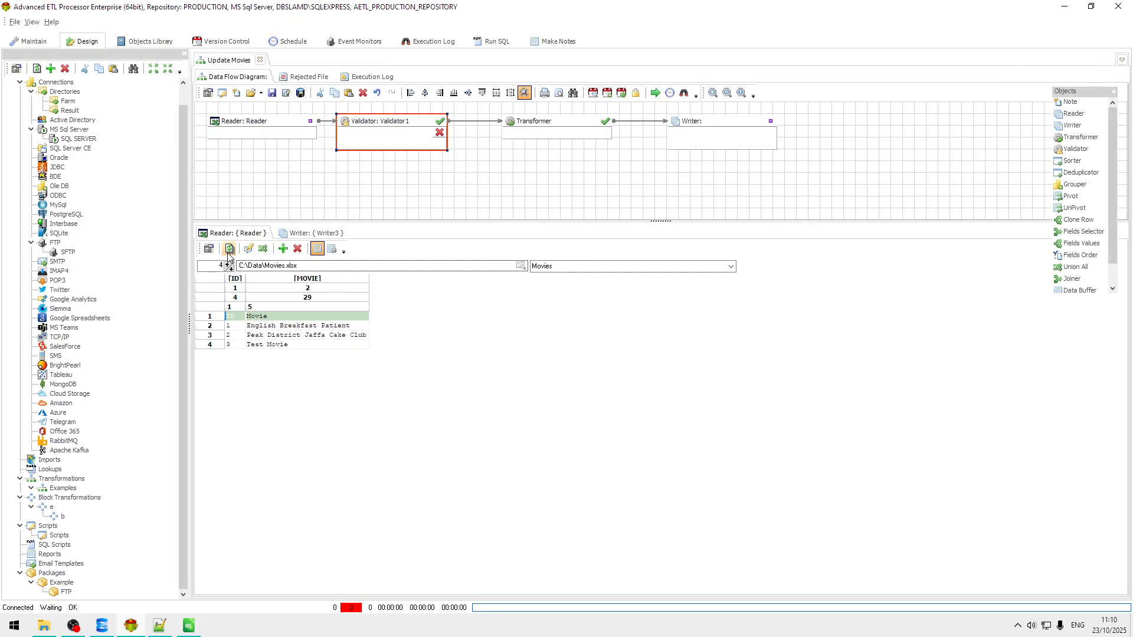
{"action": "left_click", "coordinate": [287, 347]}
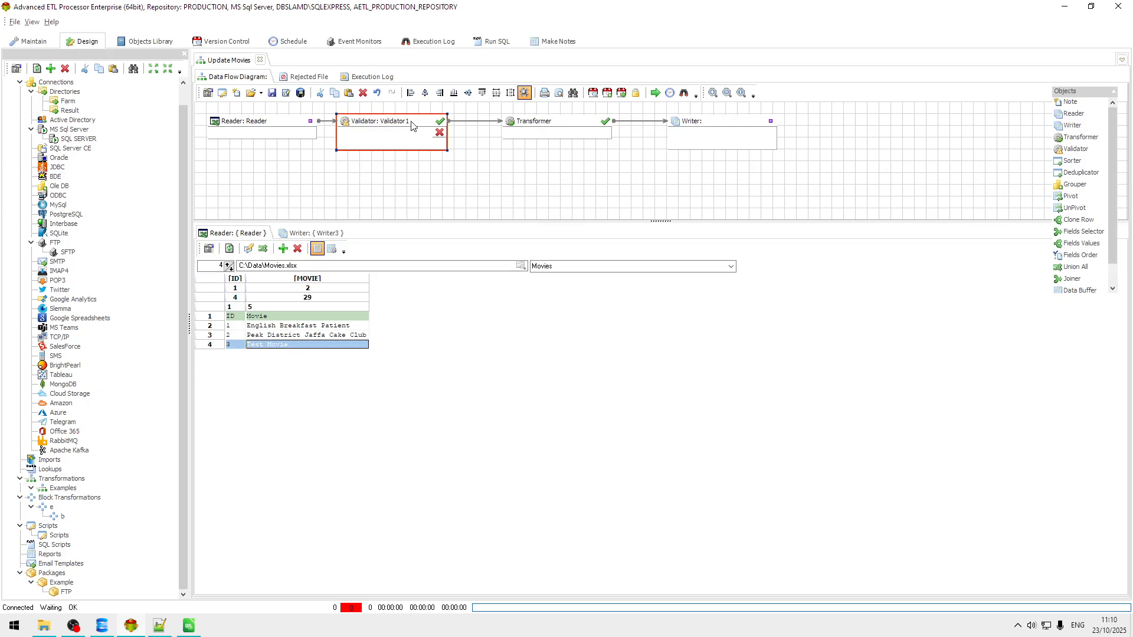
Test Validator1's Bool Check against the English Breakfast Patient, Peak District Jaffa Cake Club and Test Movie rows
{"action": "double_click", "coordinate": [415, 124]}
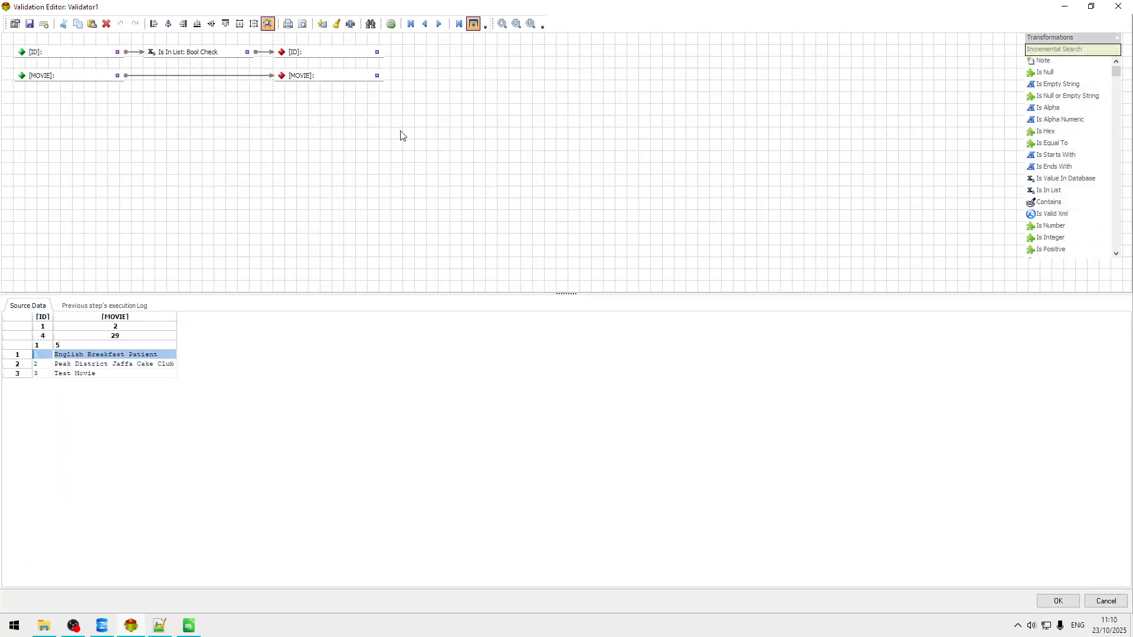
{"action": "left_click", "coordinate": [393, 24]}
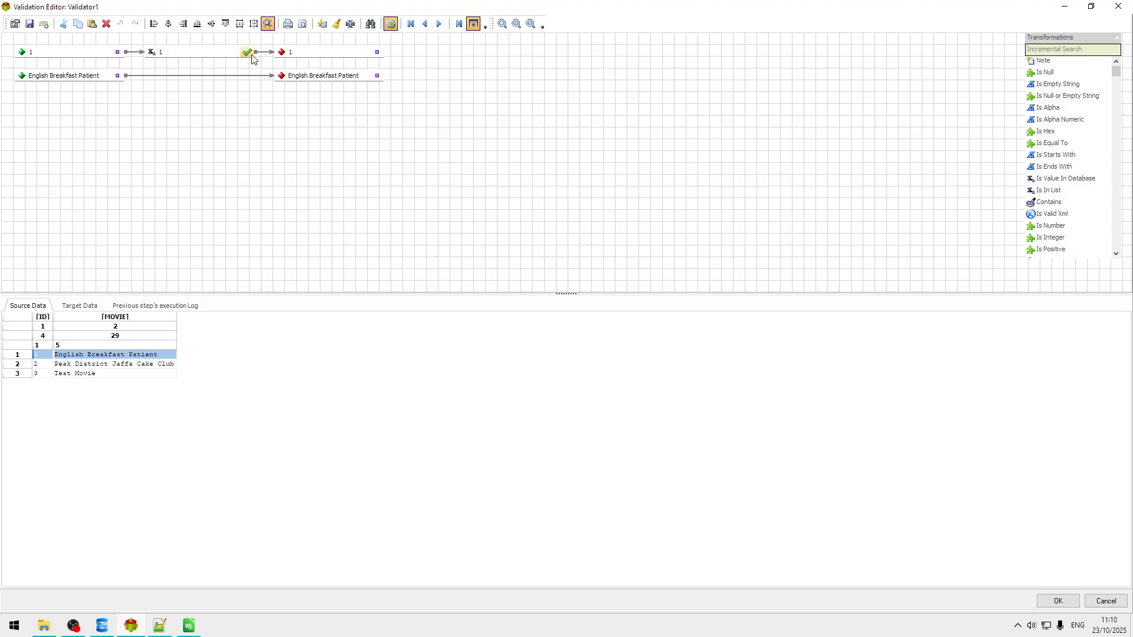
{"action": "left_click", "coordinate": [129, 365]}
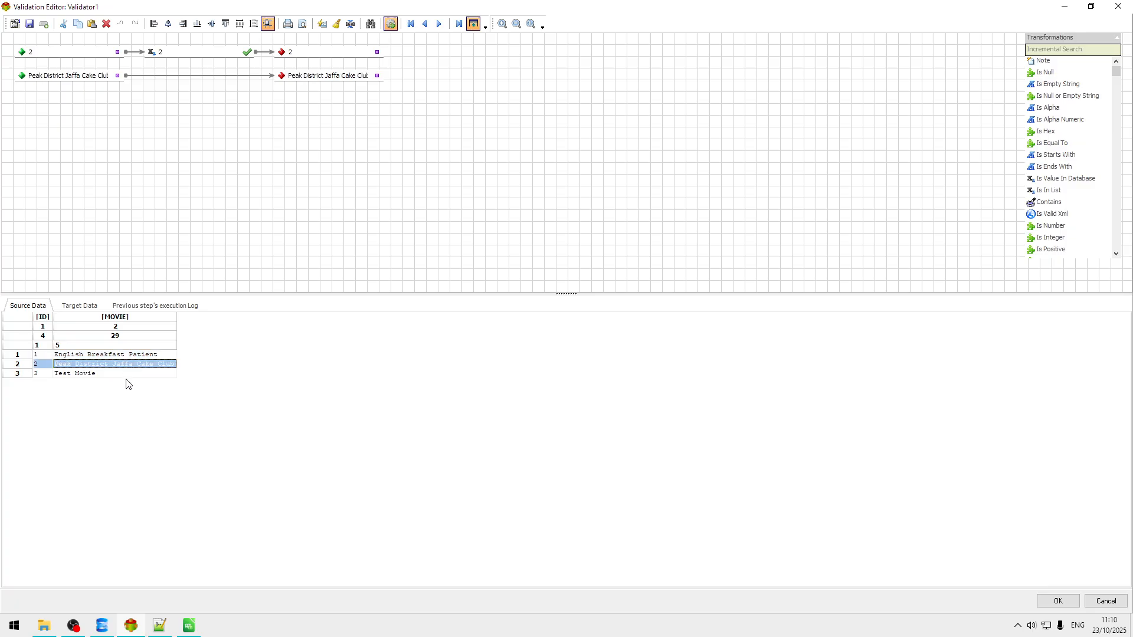
{"action": "left_click", "coordinate": [129, 374]}
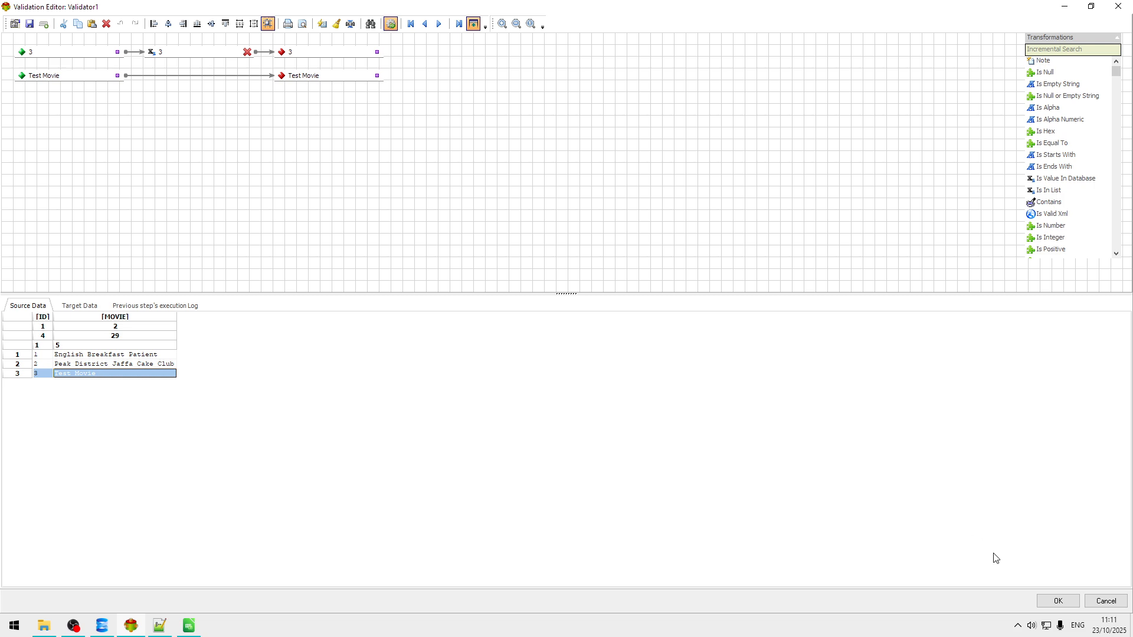
{"action": "left_click", "coordinate": [1060, 601]}
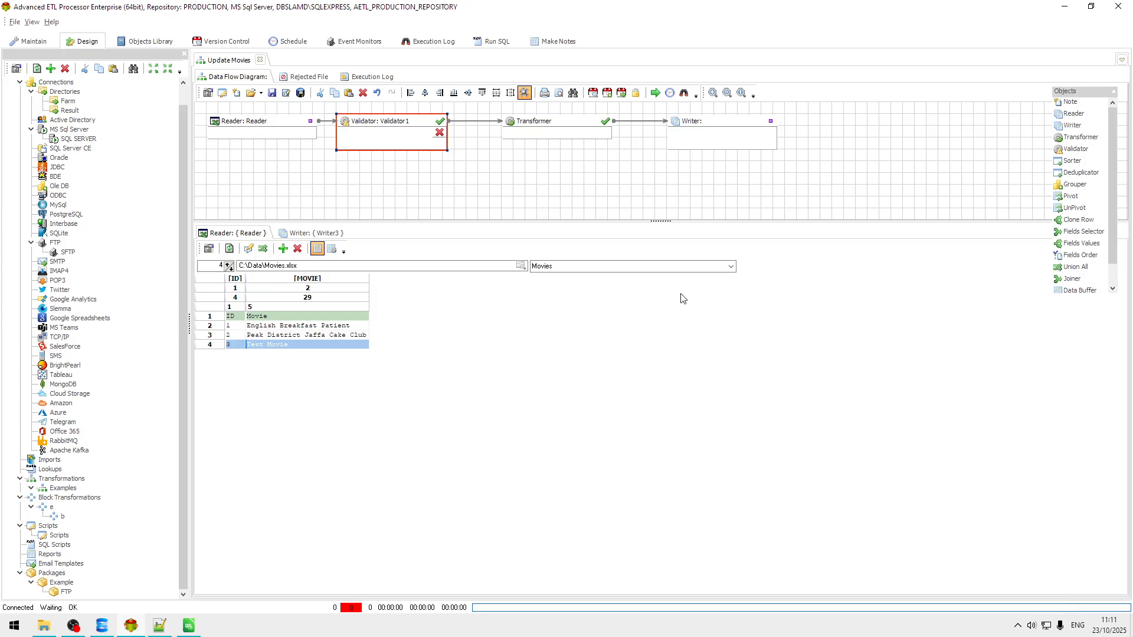
{"action": "left_click_drag", "start_coordinate": [890, 169], "coordinate": [477, 104]}
{"action": "right_click", "coordinate": [559, 125]}
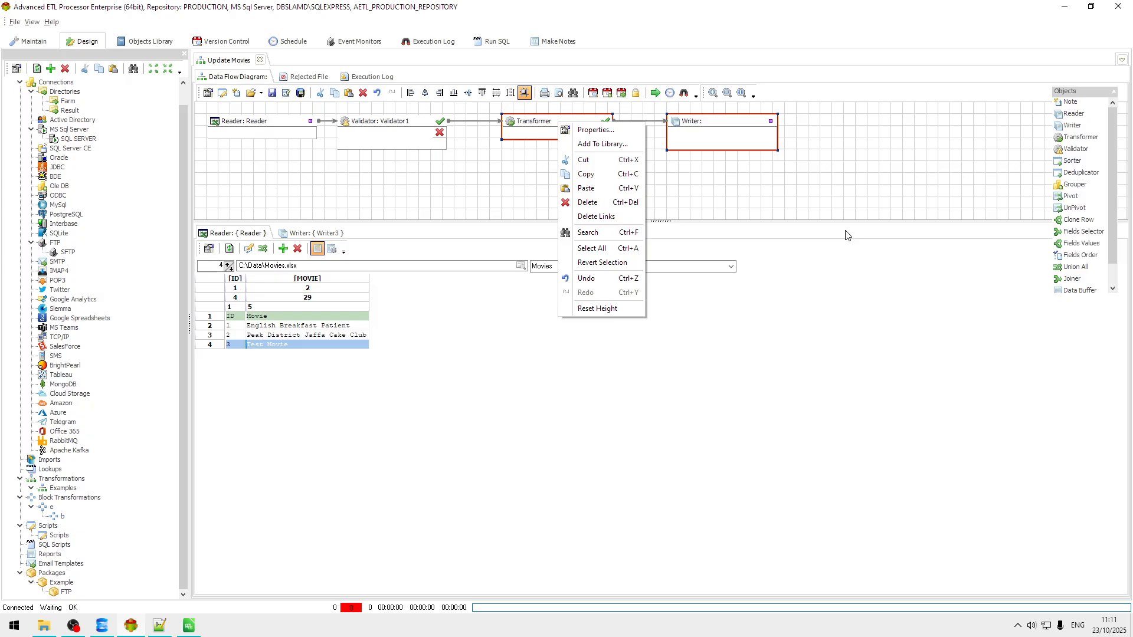
{"action": "left_click", "coordinate": [503, 183]}
{"action": "left_click", "coordinate": [531, 189]}
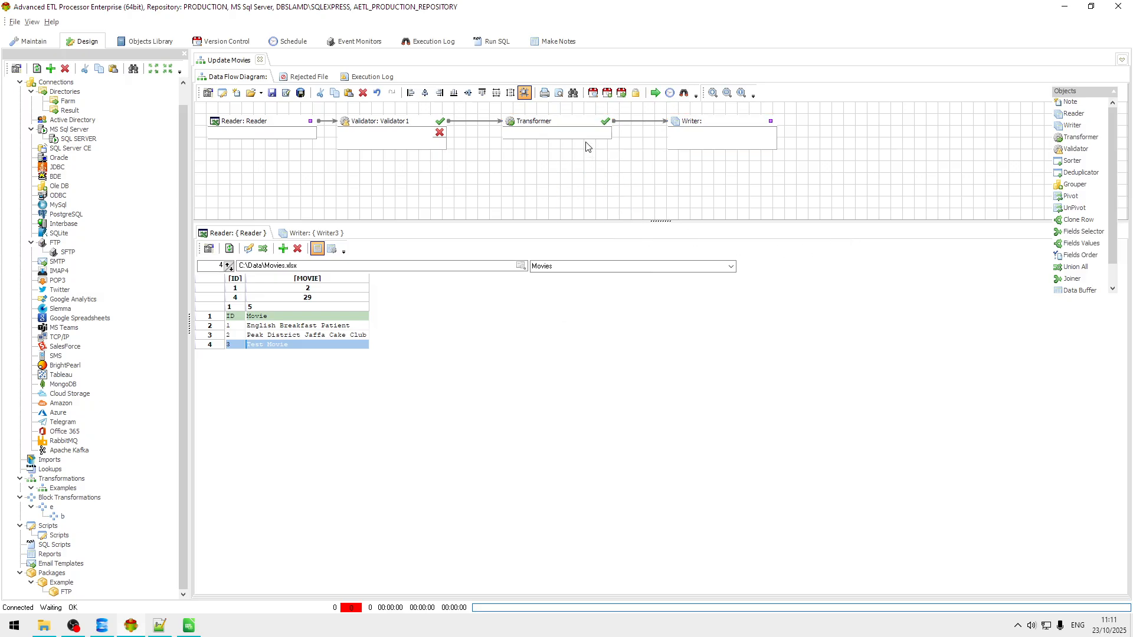
{"action": "left_click", "coordinate": [554, 125]}
{"action": "left_click_drag", "start_coordinate": [820, 178], "coordinate": [473, 107]}
{"action": "left_click", "coordinate": [736, 158]}
Copy the Transformer and its linked Writer together, and place the duplicates directly beneath the originals in the data flow diagram
{"action": "left_click_drag", "start_coordinate": [795, 173], "coordinate": [490, 110]}
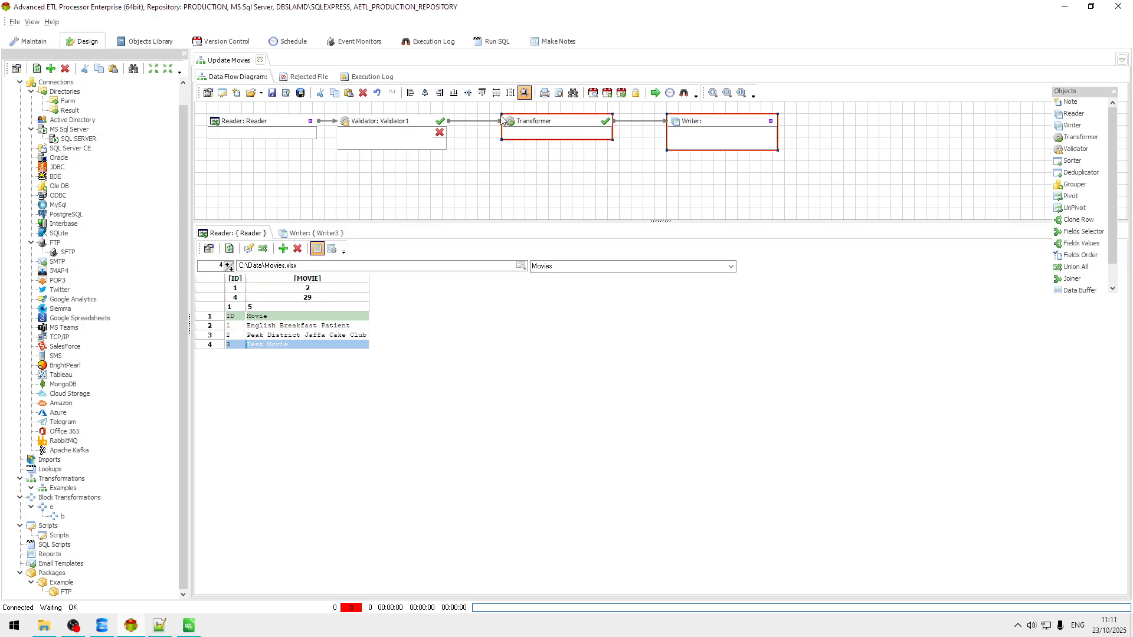
{"action": "right_click", "coordinate": [555, 122]}
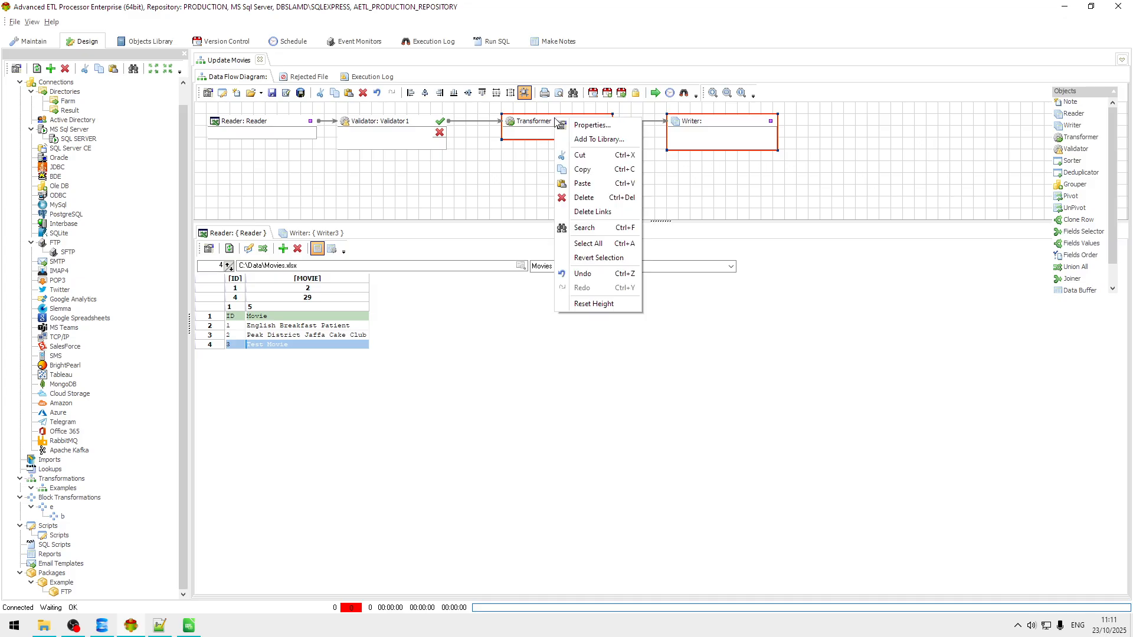
{"action": "left_click", "coordinate": [624, 172]}
{"action": "right_click", "coordinate": [525, 176]}
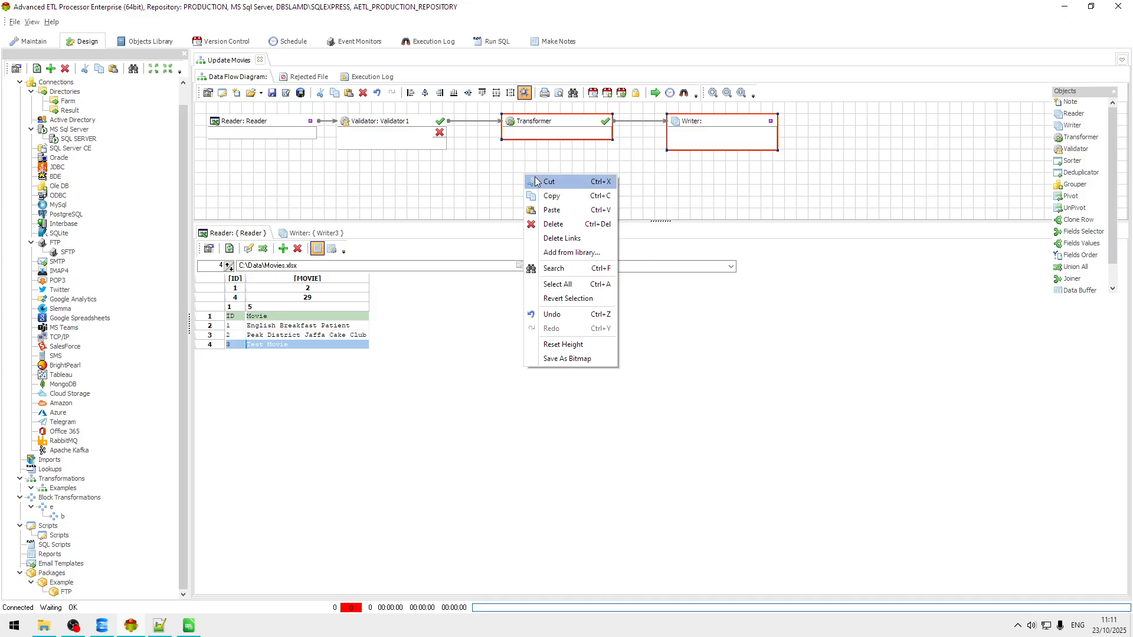
{"action": "left_click", "coordinate": [573, 211]}
{"action": "left_click_drag", "start_coordinate": [570, 133], "coordinate": [561, 170]}
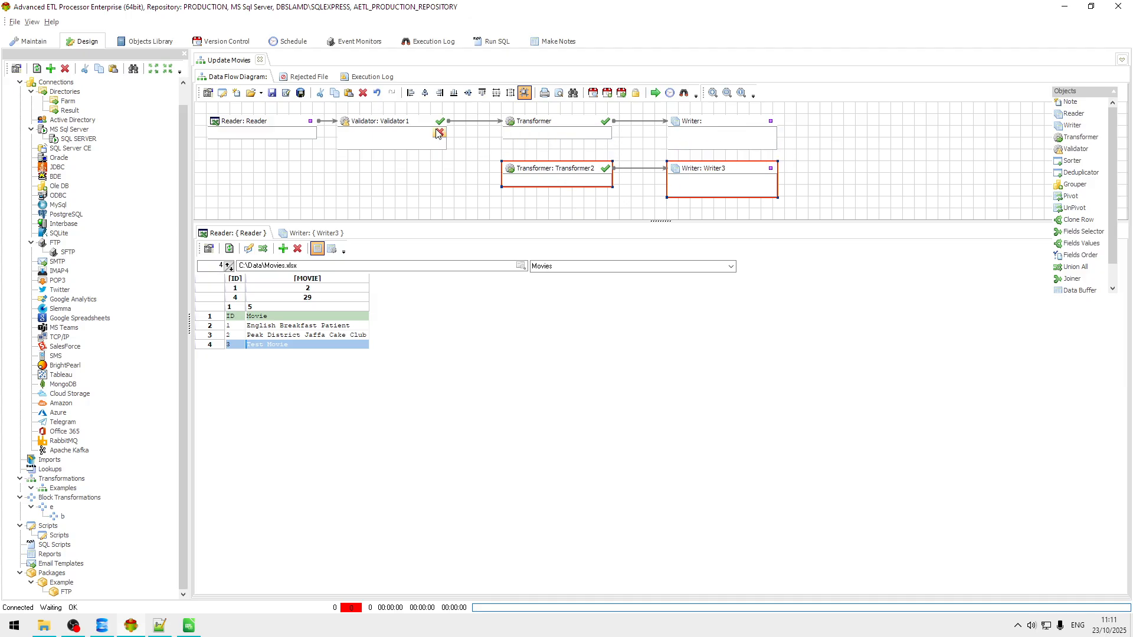
Connect Validator1's rejected output to the duplicated Transformer2 and inspect its source and target fields
{"action": "left_click_drag", "start_coordinate": [446, 137], "coordinate": [506, 174]}
{"action": "double_click", "coordinate": [554, 171]}
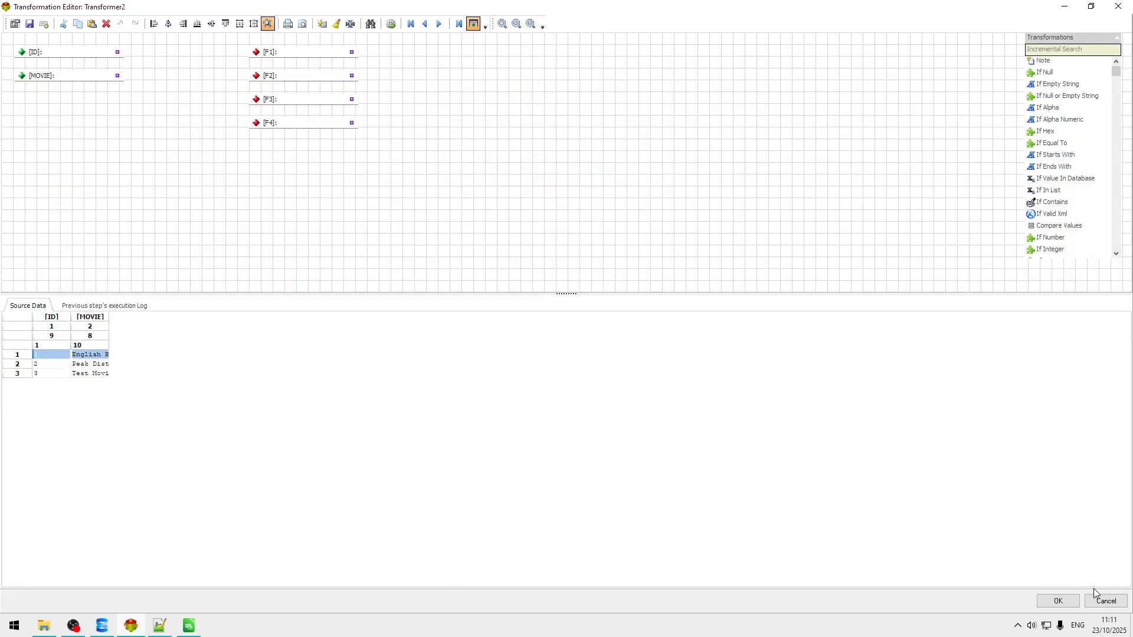
{"action": "left_click", "coordinate": [1105, 601]}
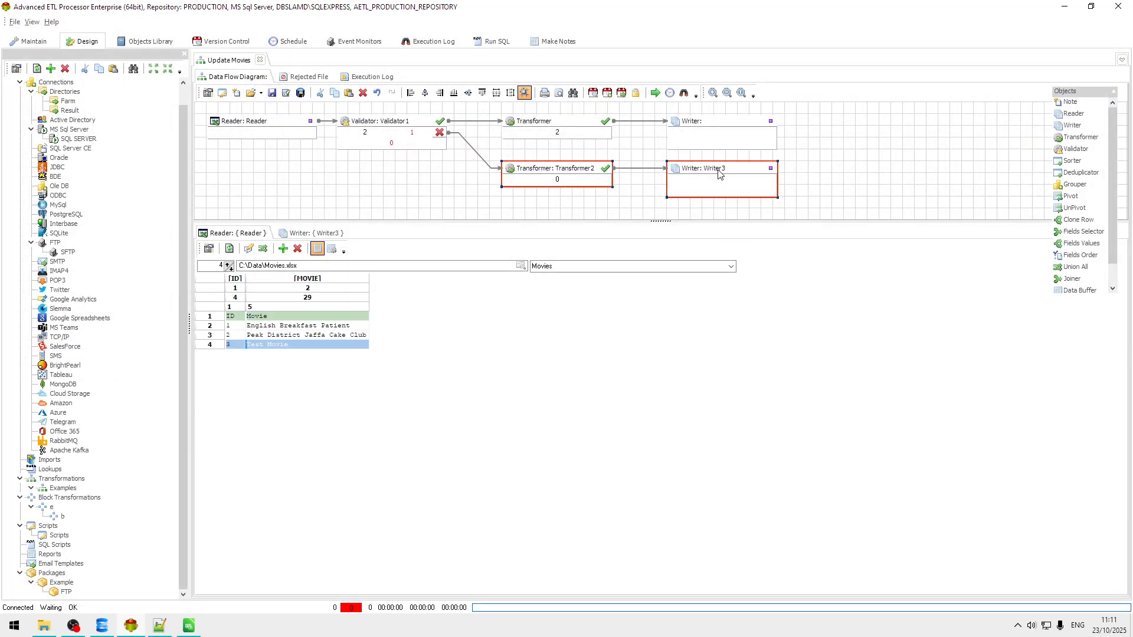
Copy the Reader's fields to the duplicated writer and set its output file to C:\Data\Rejected.csv
{"action": "left_click", "coordinate": [313, 234]}
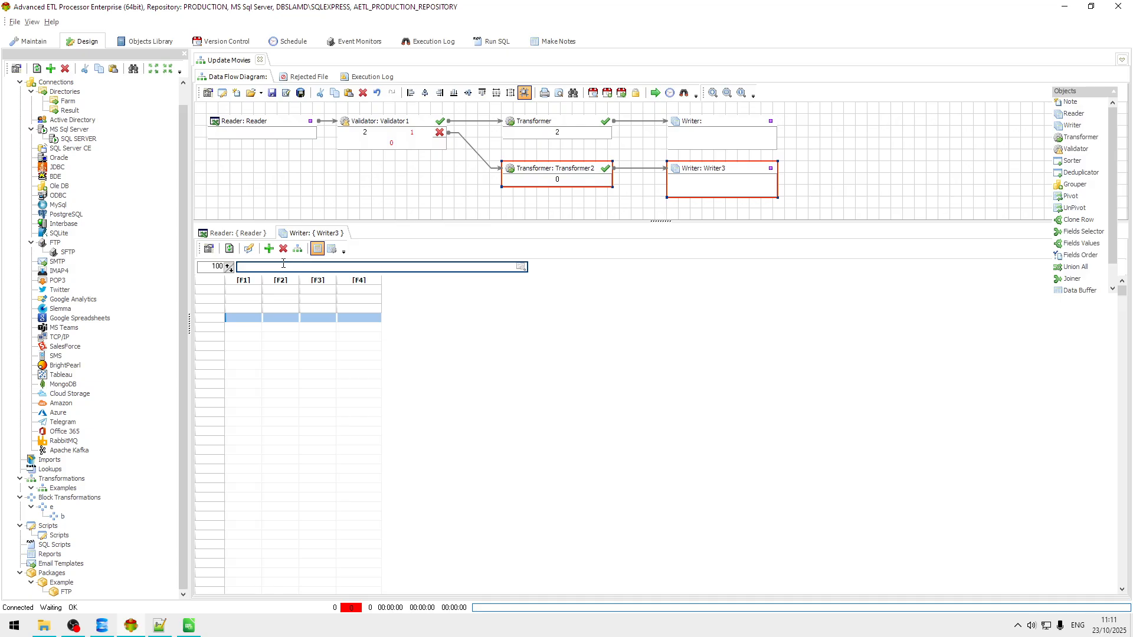
{"action": "left_click", "coordinate": [298, 250]}
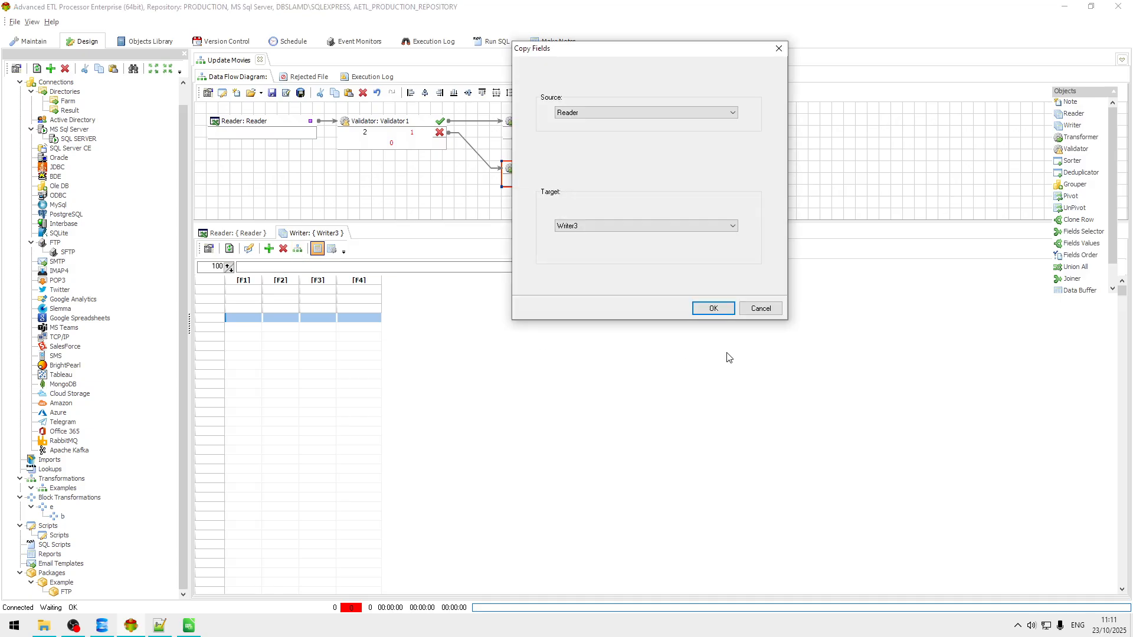
{"action": "left_click", "coordinate": [714, 308]}
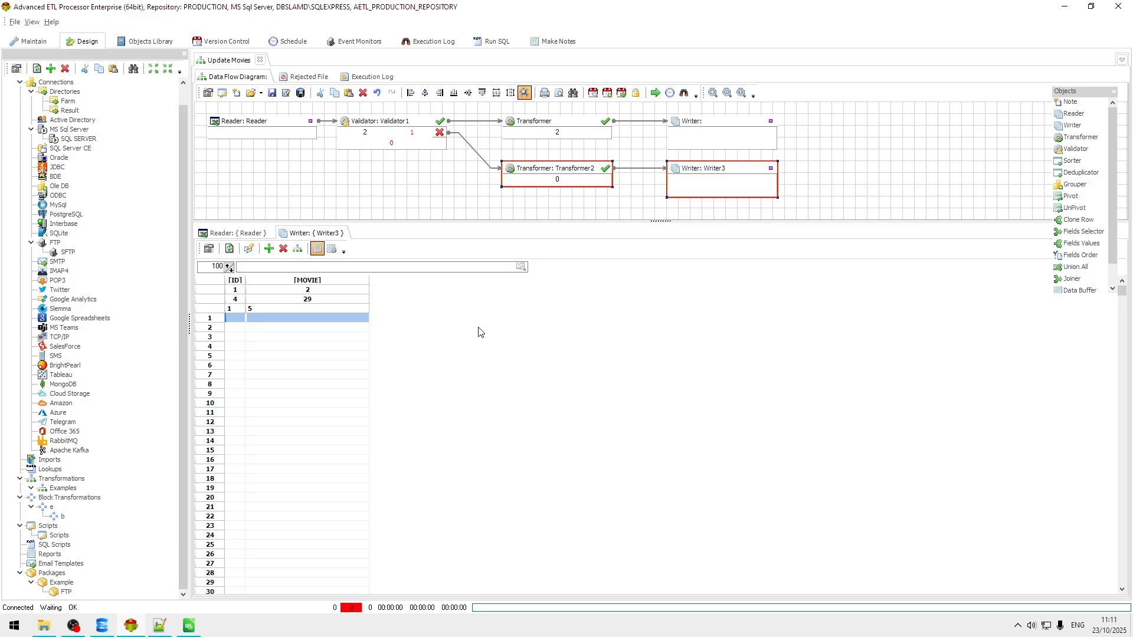
{"action": "left_click", "coordinate": [523, 267]}
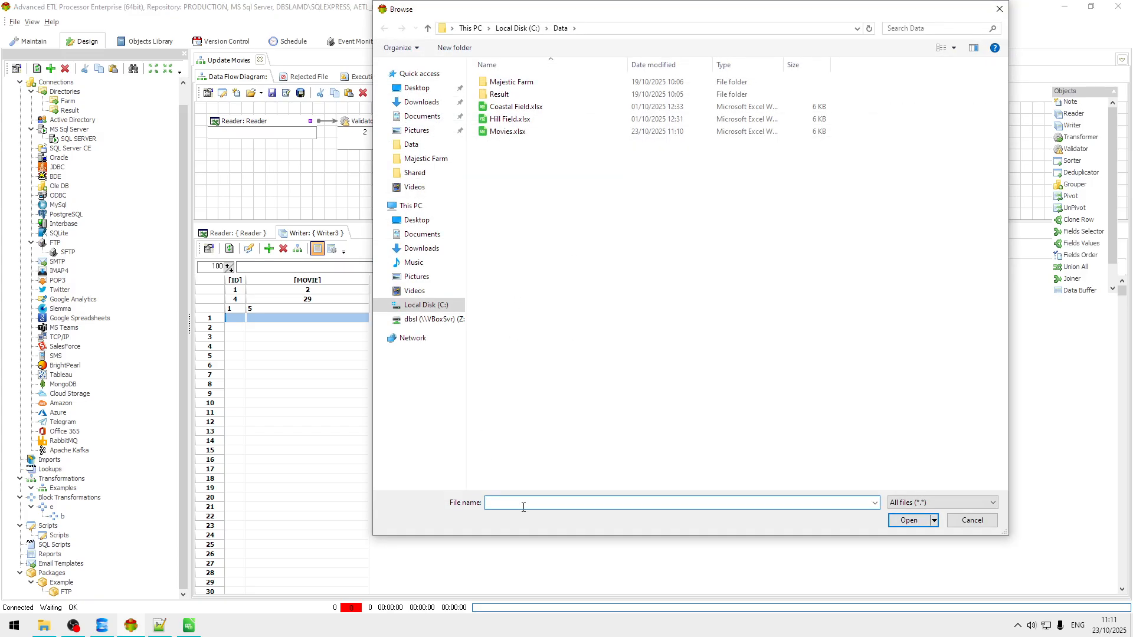
{"action": "type", "text": "Rejected.csv"}
{"action": "left_click", "coordinate": [916, 520]}
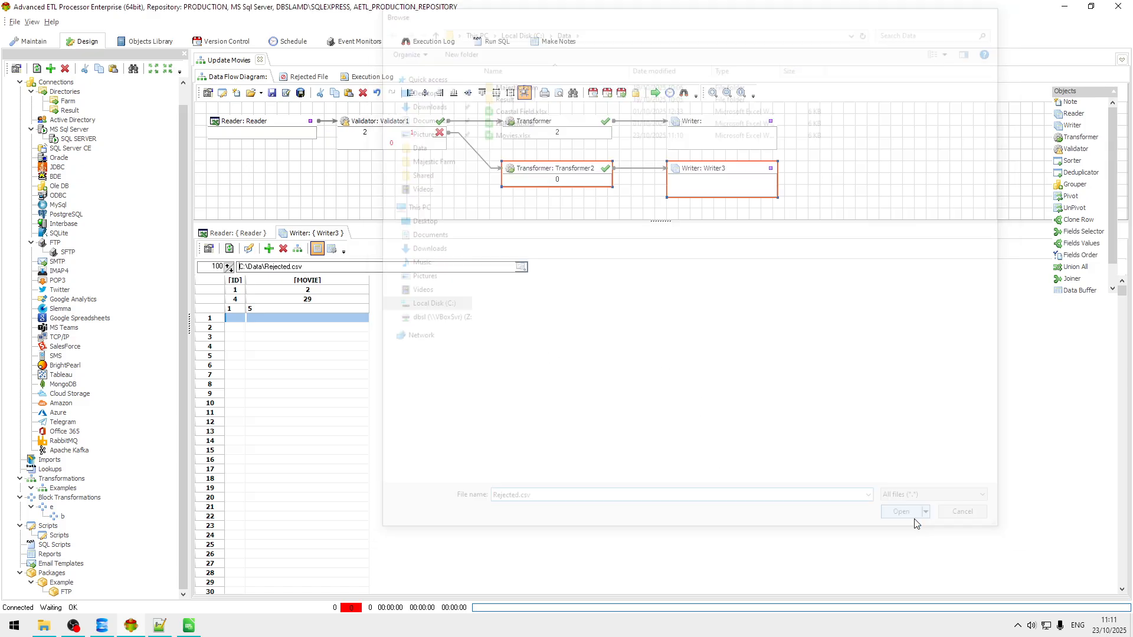
Configure the Rejected.csv writer with the Result connection, a header, overwriting of existing files, (CR)+(LF) line endings and UTF-8 format
{"action": "double_click", "coordinate": [716, 169]}
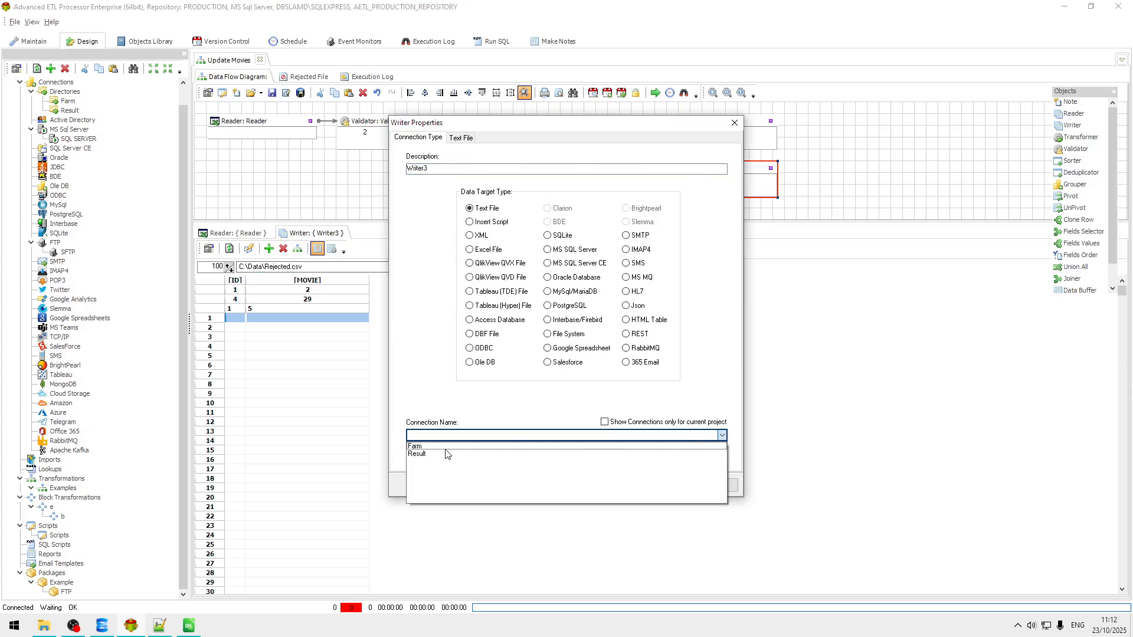
{"action": "left_click", "coordinate": [436, 453]}
{"action": "left_click", "coordinate": [458, 137]}
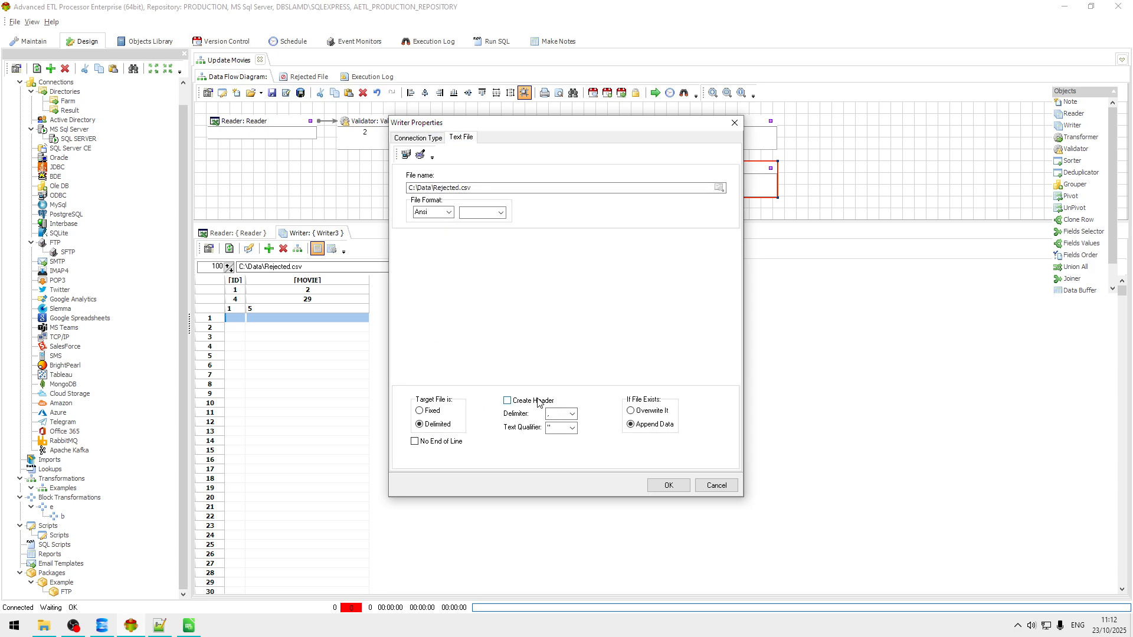
{"action": "left_click", "coordinate": [632, 413]}
{"action": "left_click", "coordinate": [501, 213]}
{"action": "left_click", "coordinate": [483, 231]}
{"action": "left_click", "coordinate": [448, 213]}
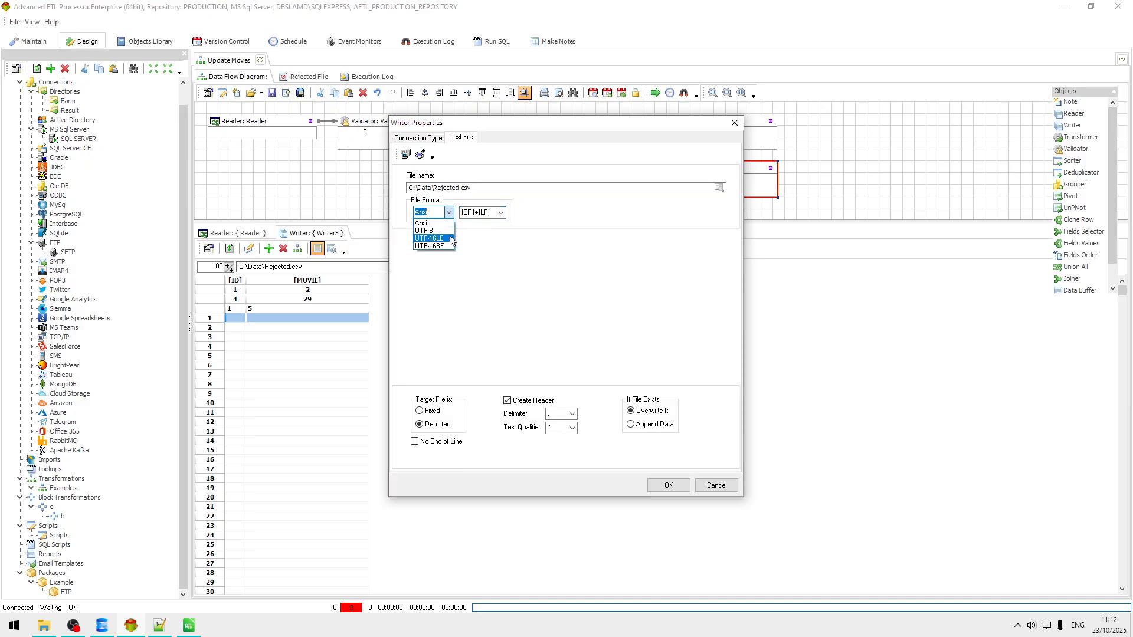
{"action": "left_click", "coordinate": [447, 230]}
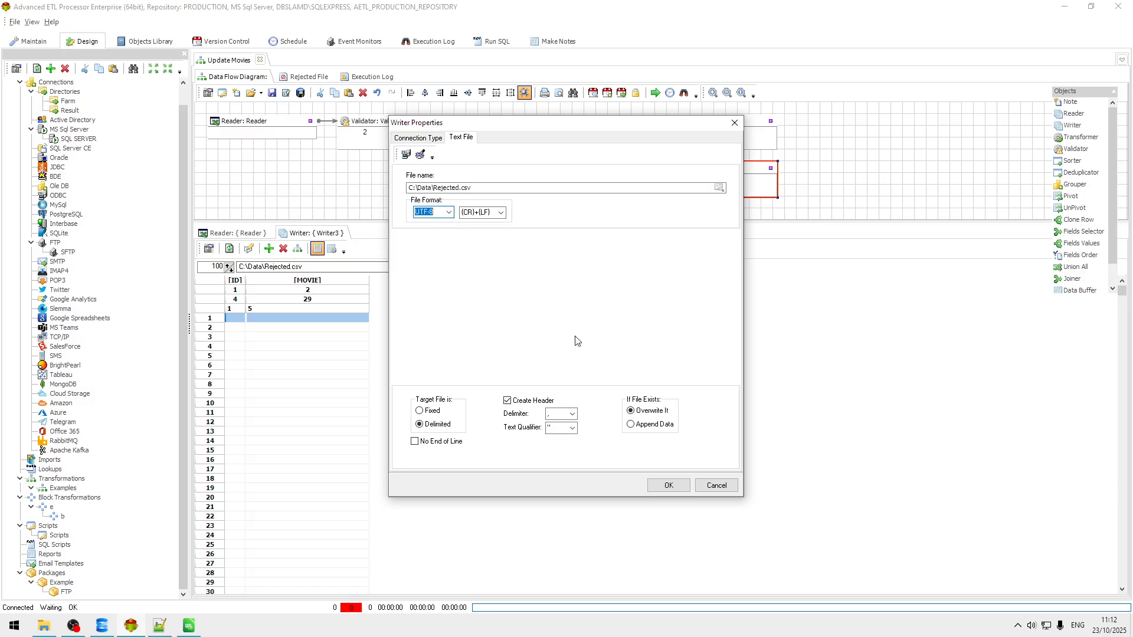
{"action": "left_click", "coordinate": [666, 485]}
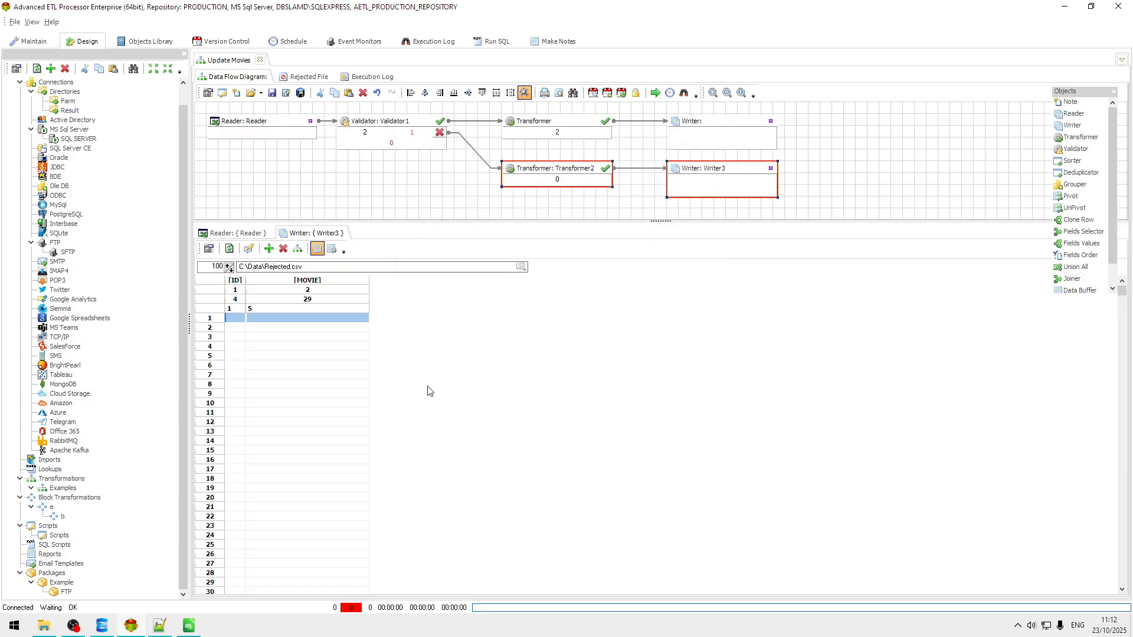
{"action": "left_click", "coordinate": [316, 356]}
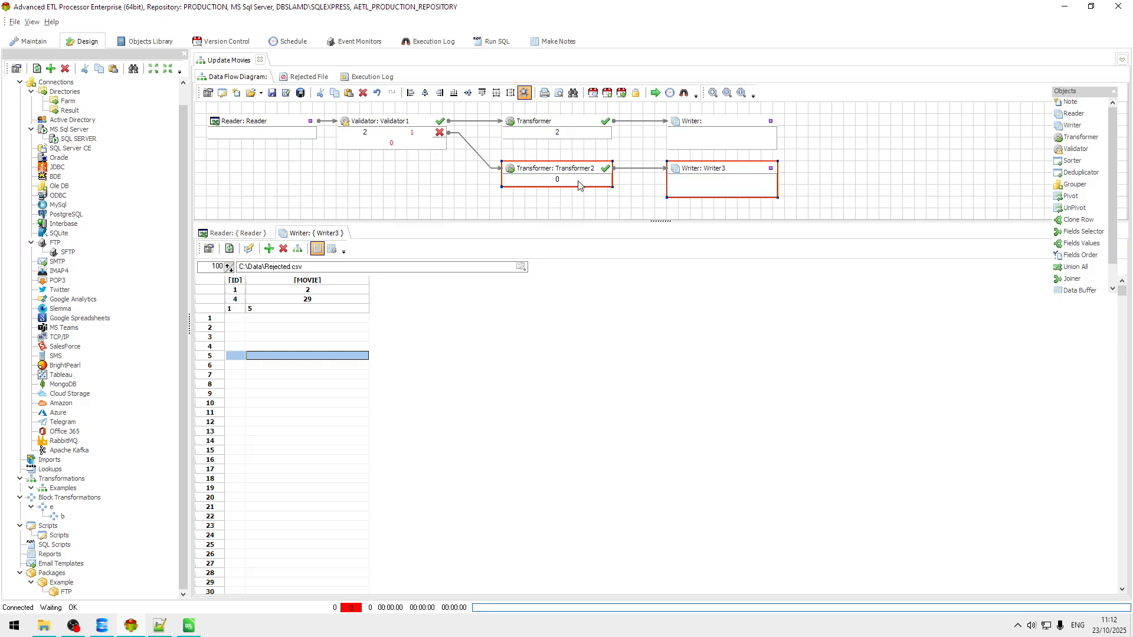
Map the ID and MOVIE source fields to the matching target fields in Transformer2
{"action": "double_click", "coordinate": [561, 171]}
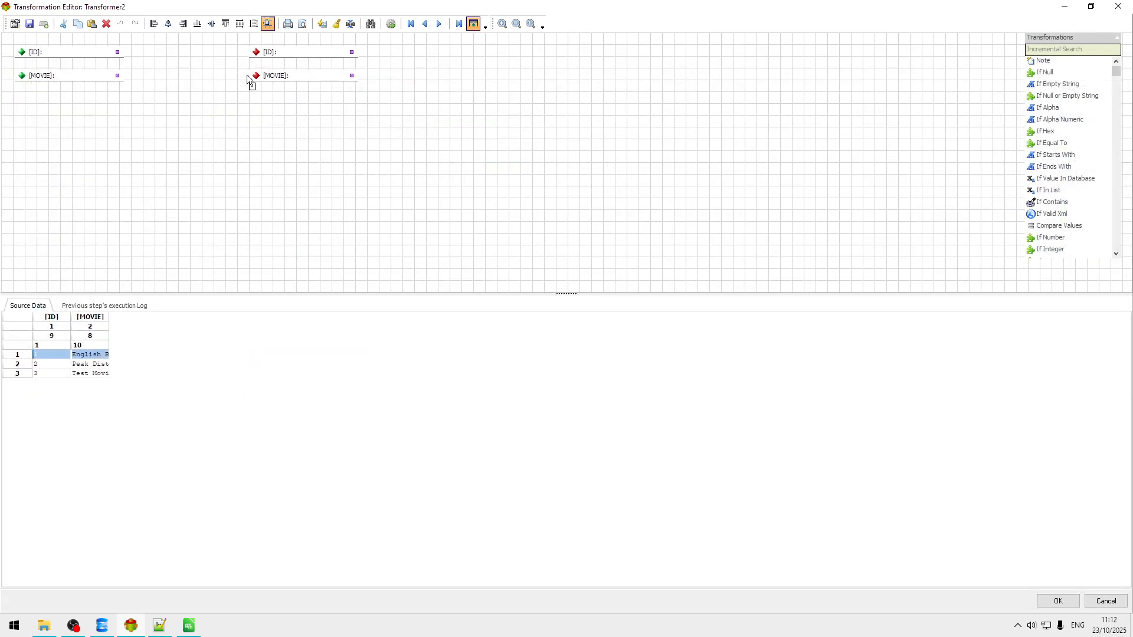
{"action": "left_click_drag", "start_coordinate": [269, 81], "coordinate": [255, 55]}
{"action": "left_click", "coordinate": [1058, 601]}
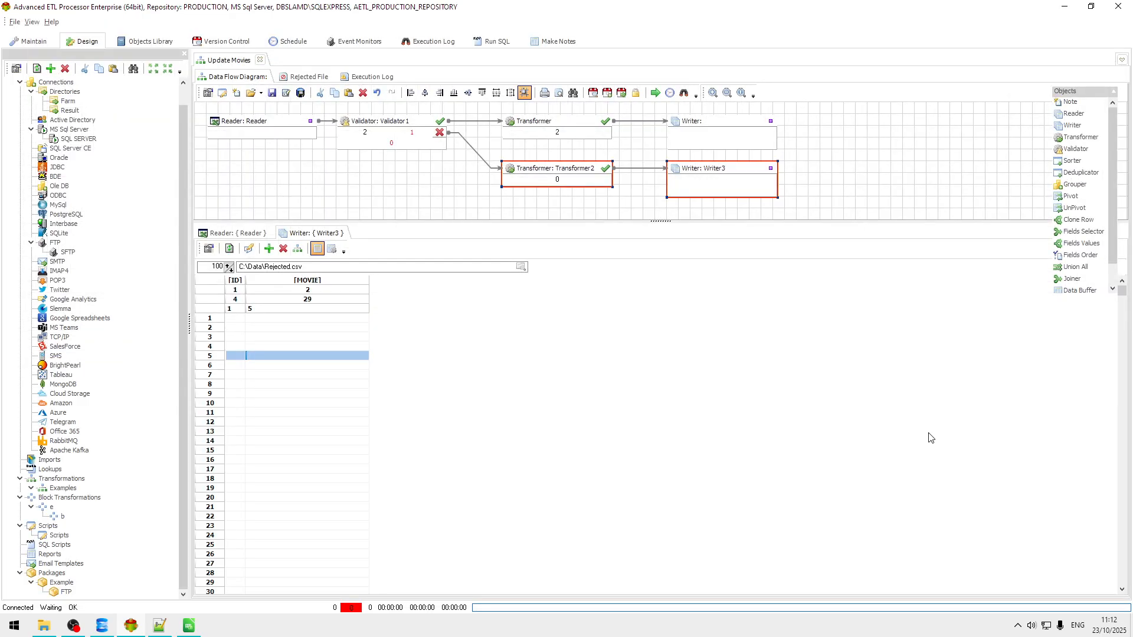
Set the writer fed by Validator1's accepted branch to the MS SQL Server target type with the SQL SERVER connection
{"action": "left_click", "coordinate": [736, 128]}
{"action": "double_click", "coordinate": [735, 128]}
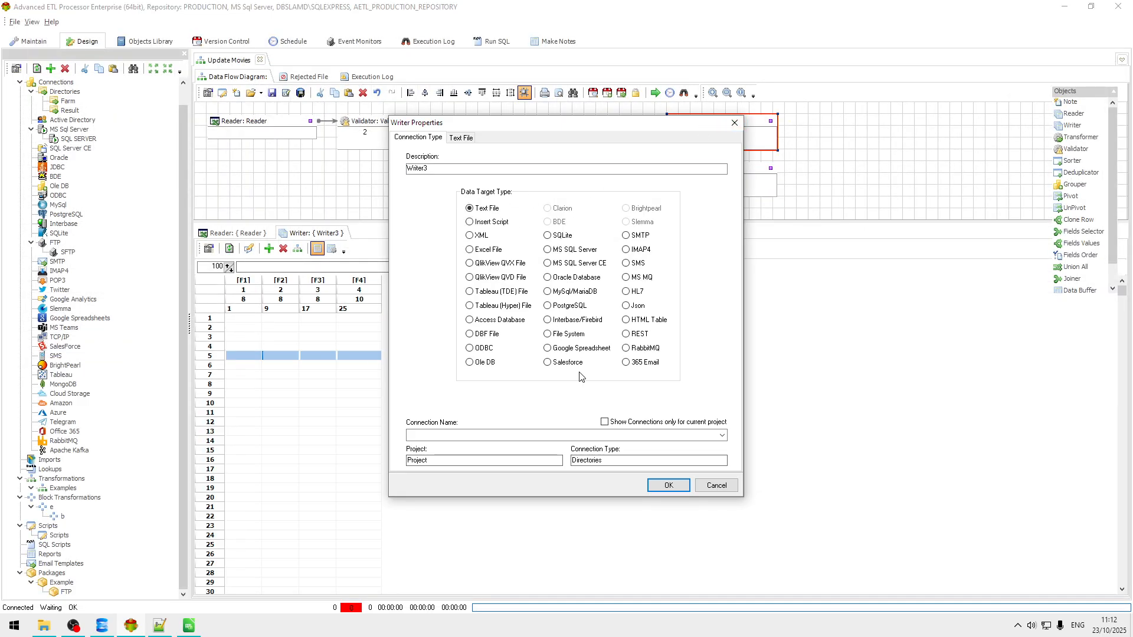
{"action": "left_click", "coordinate": [722, 436]}
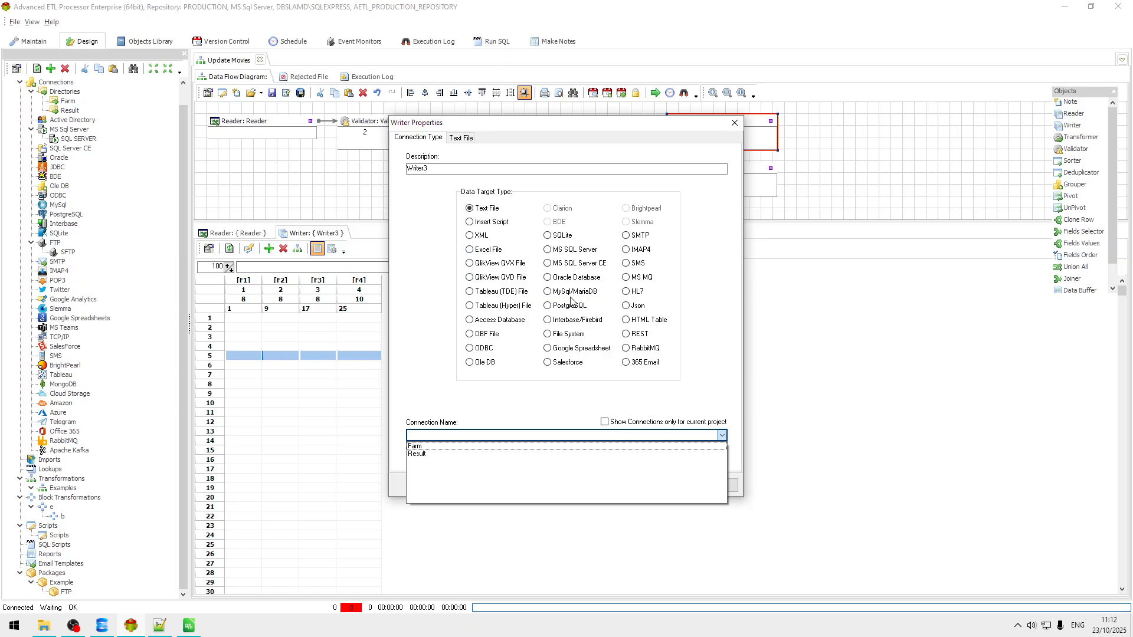
{"action": "left_click", "coordinate": [576, 250]}
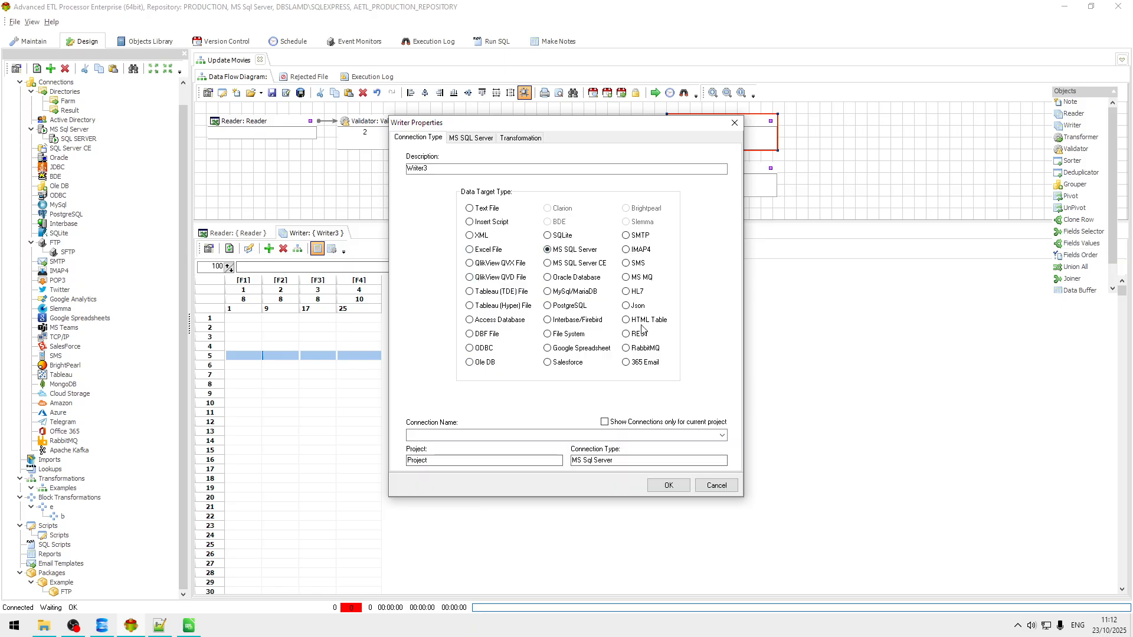
{"action": "left_click", "coordinate": [723, 438]}
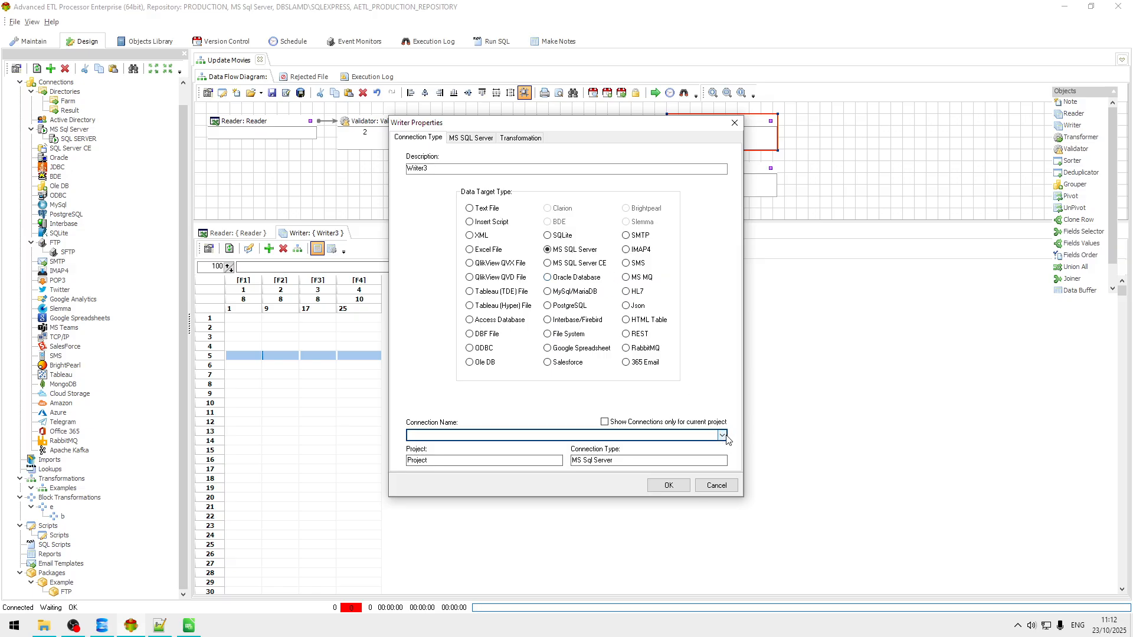
{"action": "left_click", "coordinate": [452, 448]}
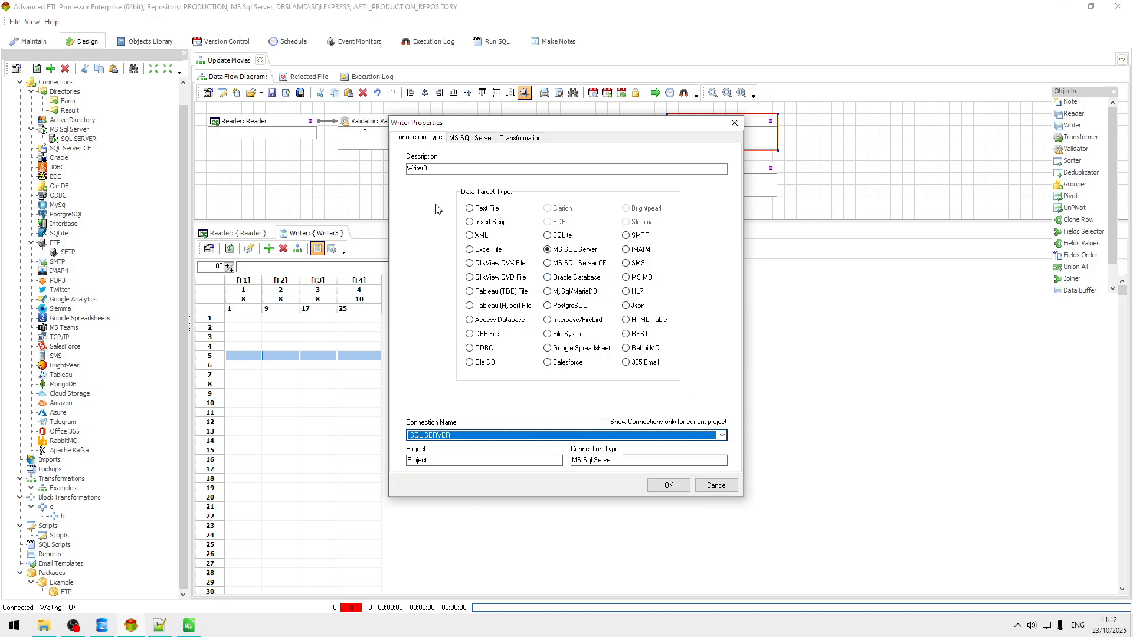
Target the [DEMO].[dbo].[Movies] table with the Update Records transformation type and apply the writer properties
{"action": "left_click", "coordinate": [472, 139]}
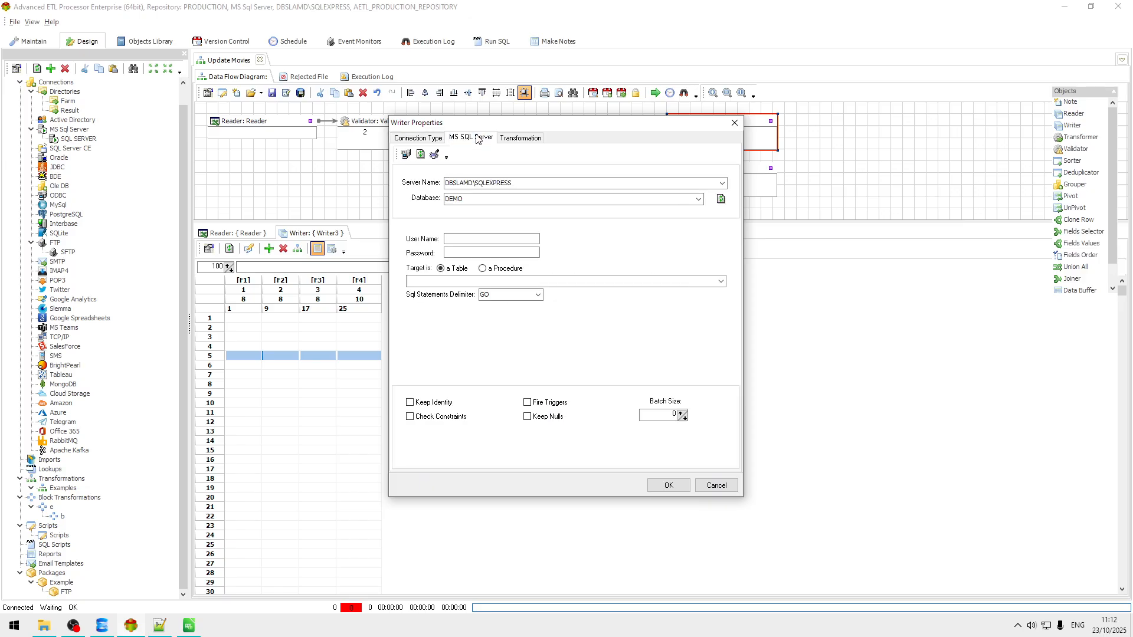
{"action": "left_click", "coordinate": [720, 281]}
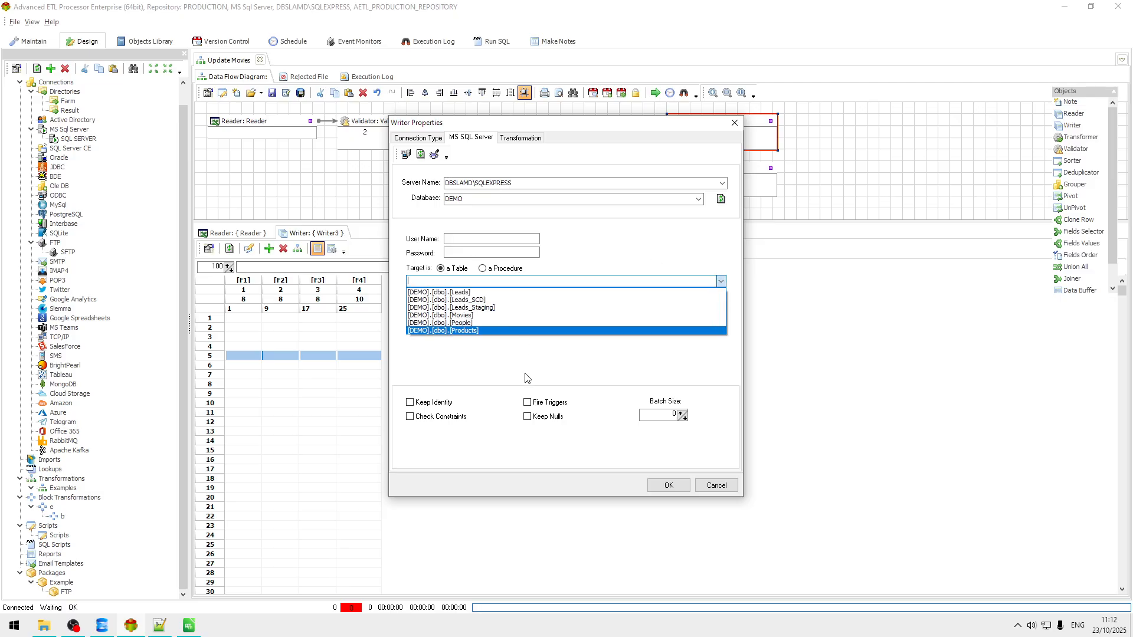
{"action": "left_click", "coordinate": [497, 314]}
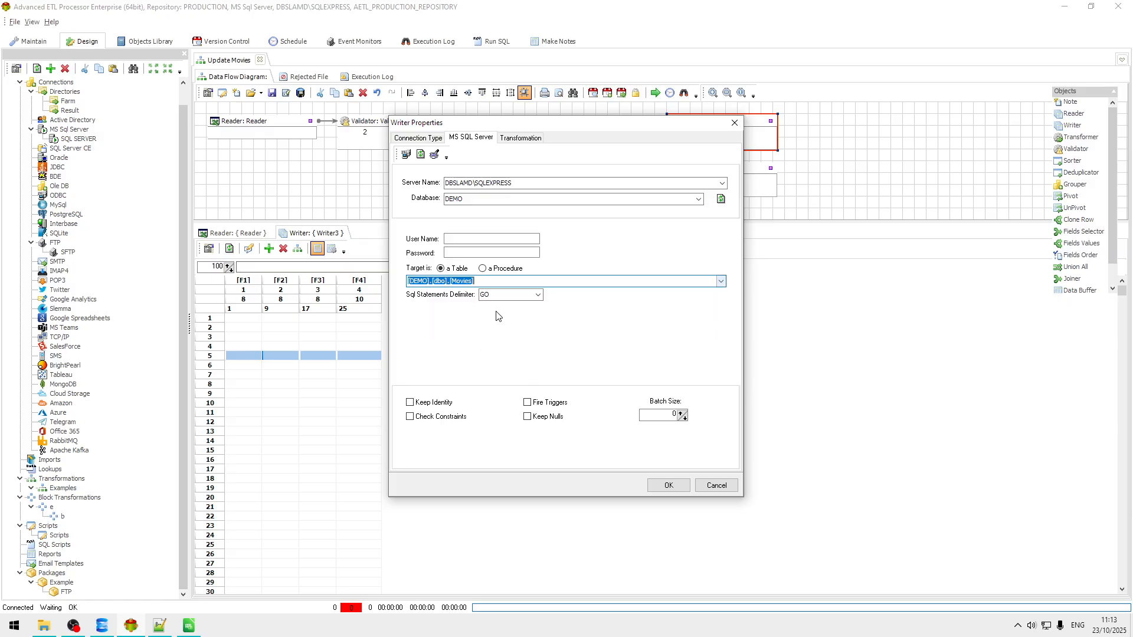
{"action": "left_click", "coordinate": [517, 140]}
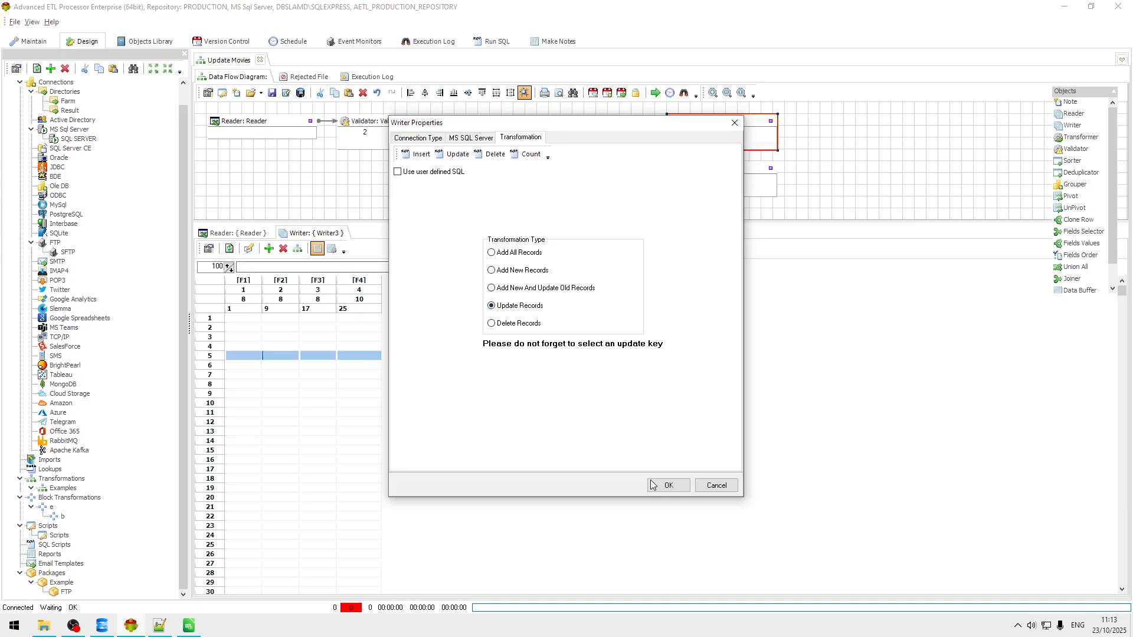
{"action": "left_click", "coordinate": [673, 491]}
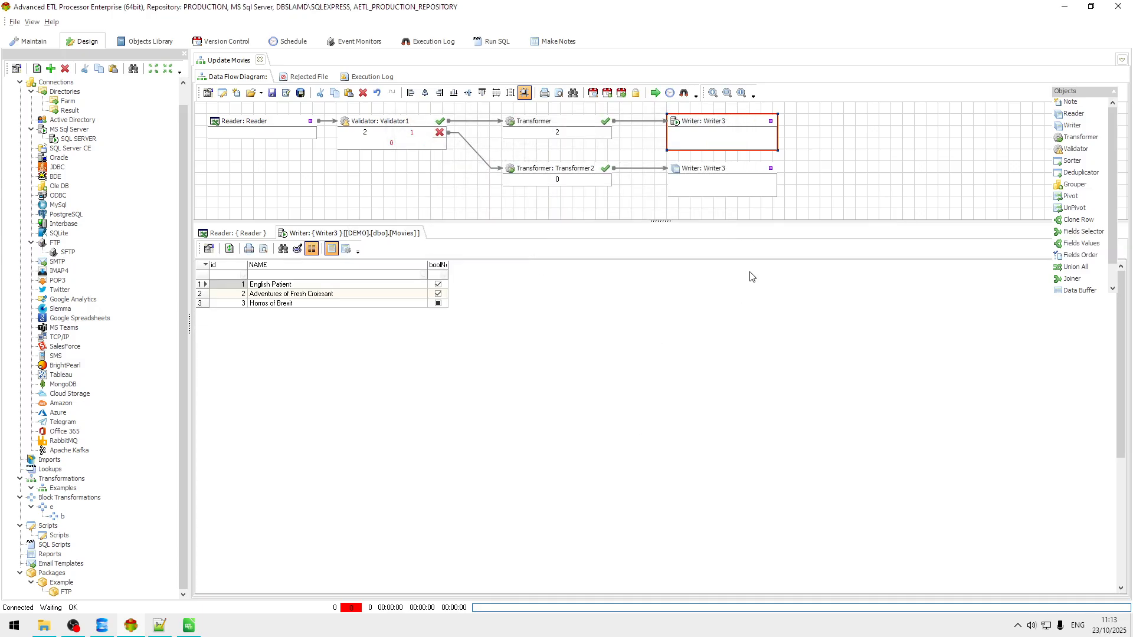
Mark id and boolNeedsUpdate as update keys in the Movies table writer's field definitions
{"action": "double_click", "coordinate": [731, 125]}
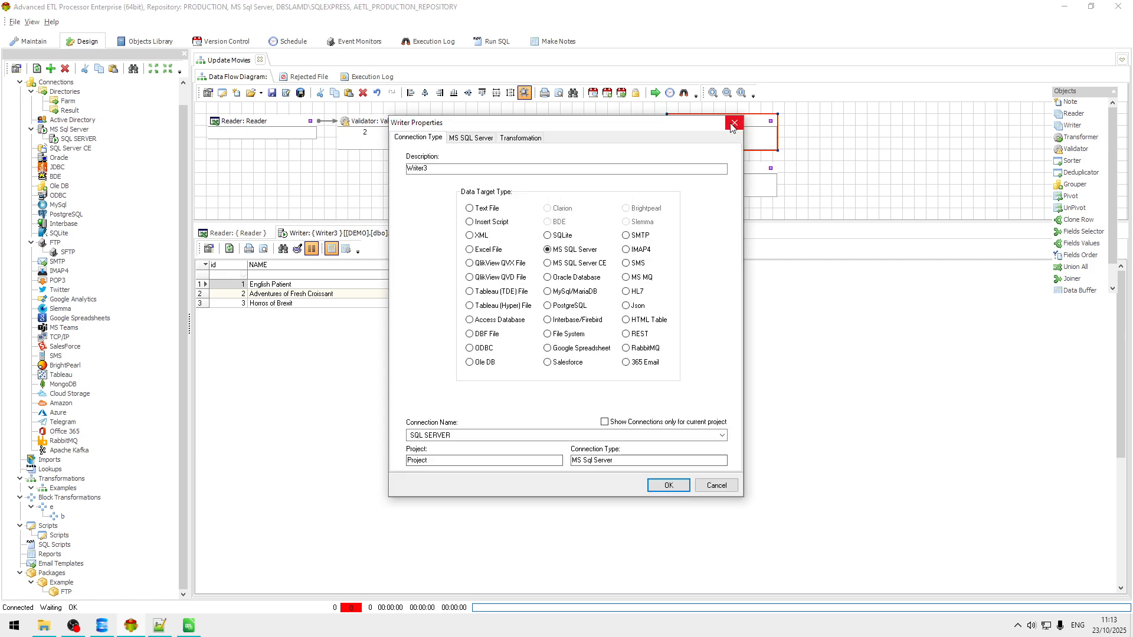
{"action": "left_click", "coordinate": [716, 485]}
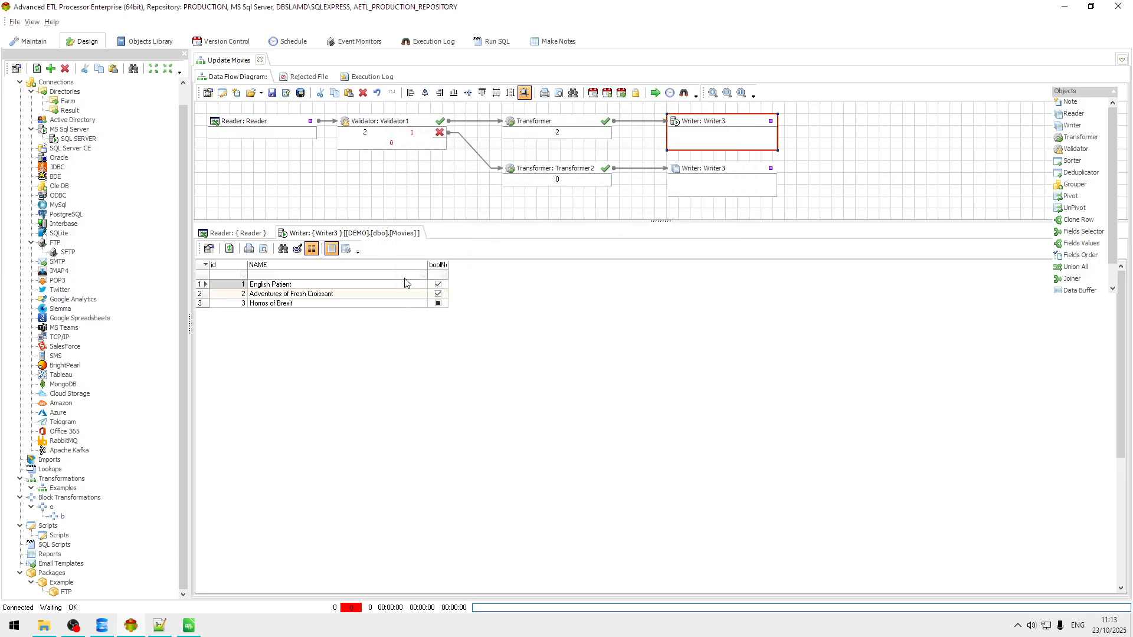
{"action": "left_click", "coordinate": [347, 249]}
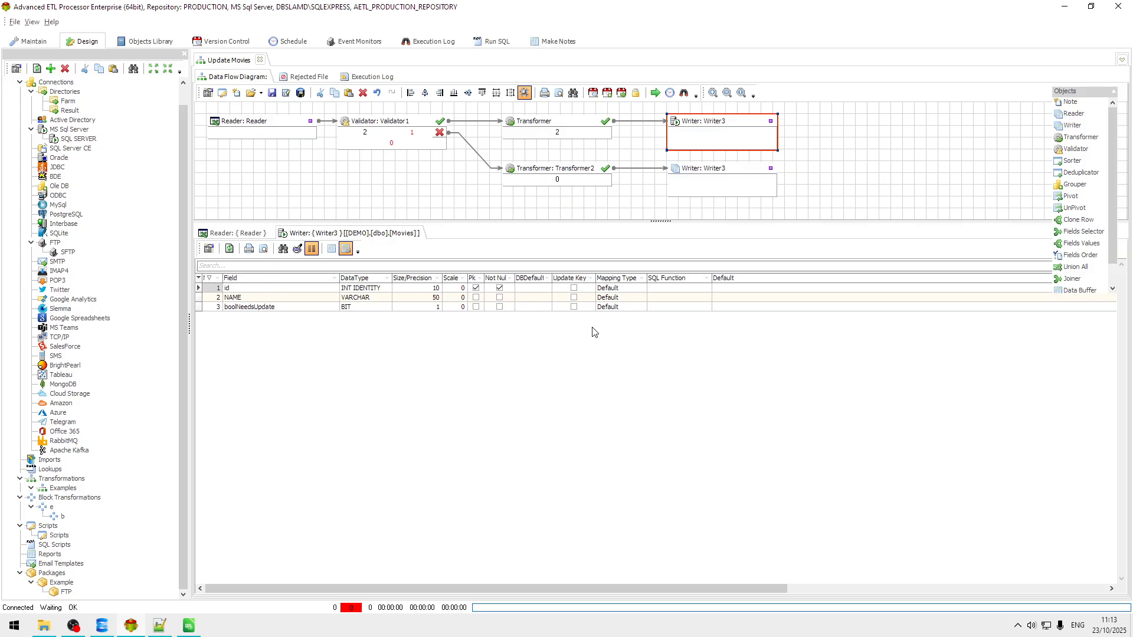
{"action": "left_click", "coordinate": [574, 289]}
{"action": "left_click", "coordinate": [574, 307]}
{"action": "left_click", "coordinate": [309, 300]}
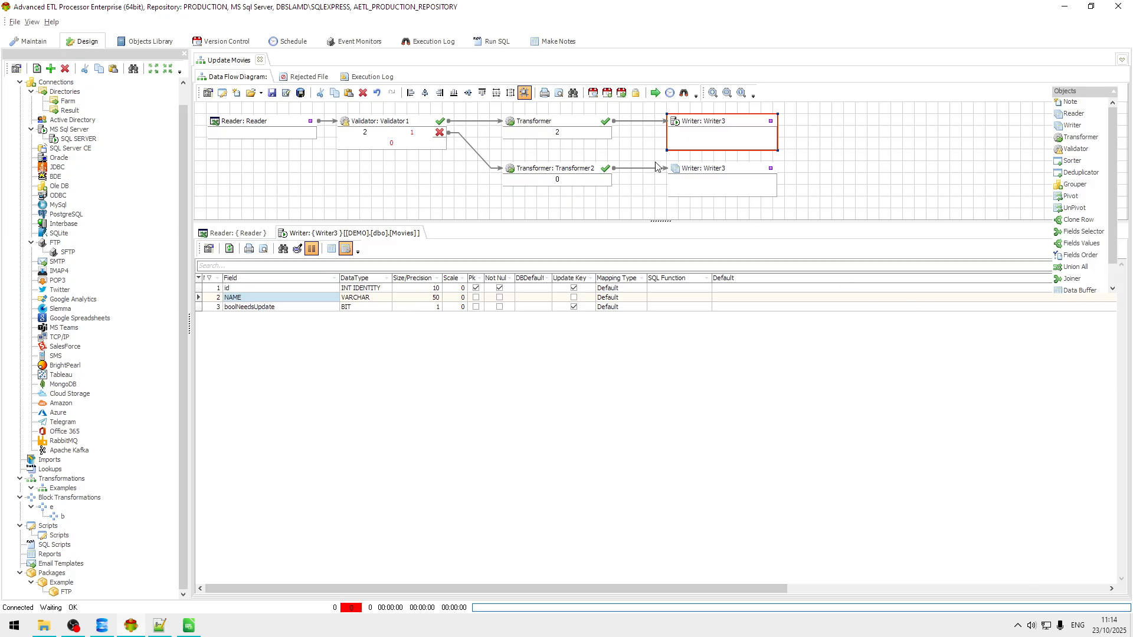
Map ID to id and MOVIE to NAME in the transformer feeding the Movies table writer
{"action": "left_click", "coordinate": [558, 122]}
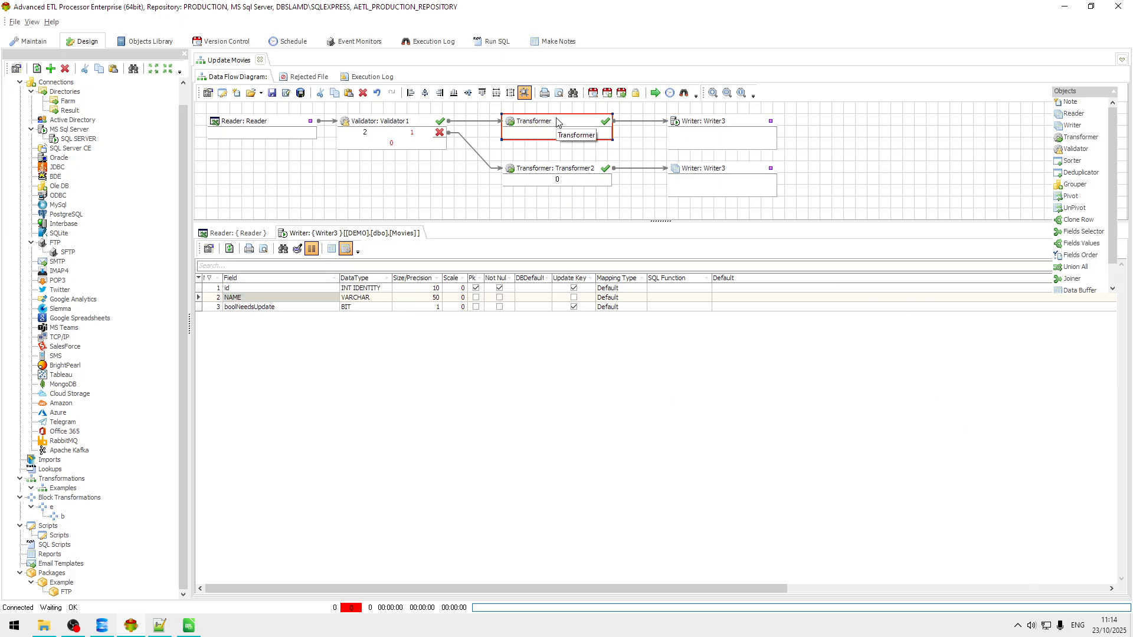
{"action": "double_click", "coordinate": [558, 122]}
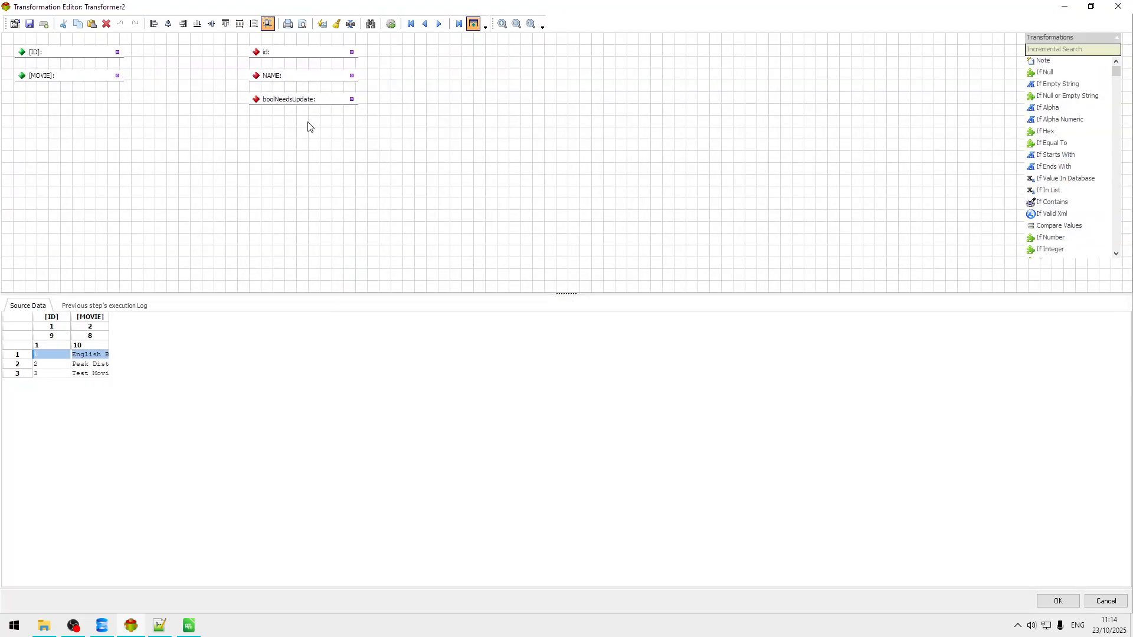
{"action": "left_click_drag", "start_coordinate": [254, 63], "coordinate": [258, 55]}
{"action": "left_click_drag", "start_coordinate": [202, 81], "coordinate": [258, 75]}
Add a Literal transformation and connect it to the boolNeedsUpdate target field
{"action": "left_click", "coordinate": [1080, 51]}
{"action": "type", "text": "li"}
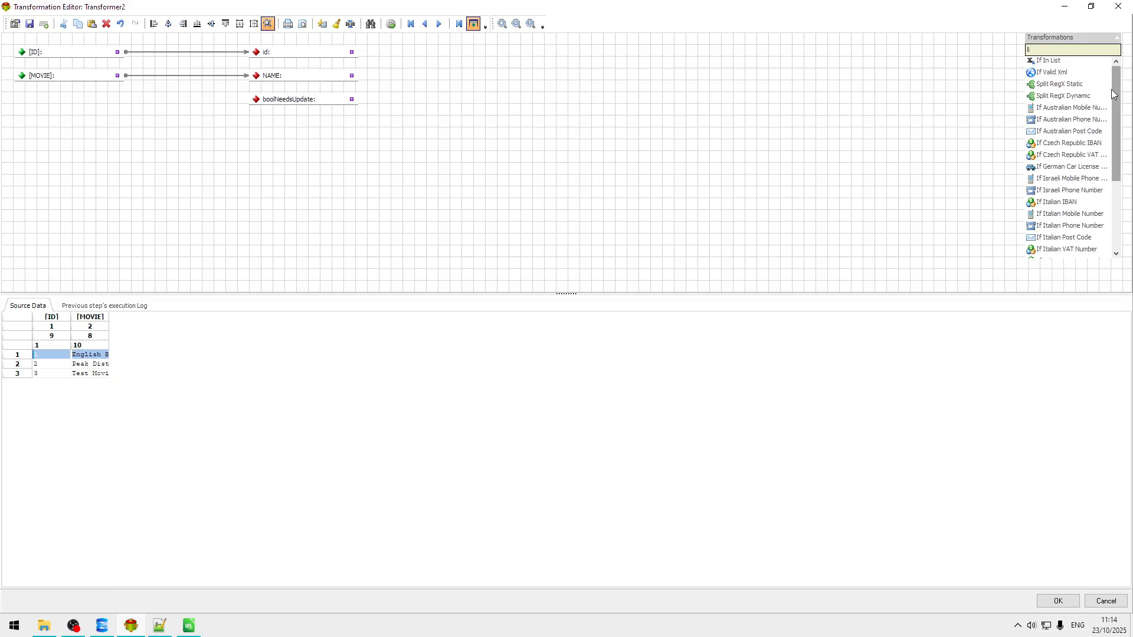
{"action": "type", "text": "te"}
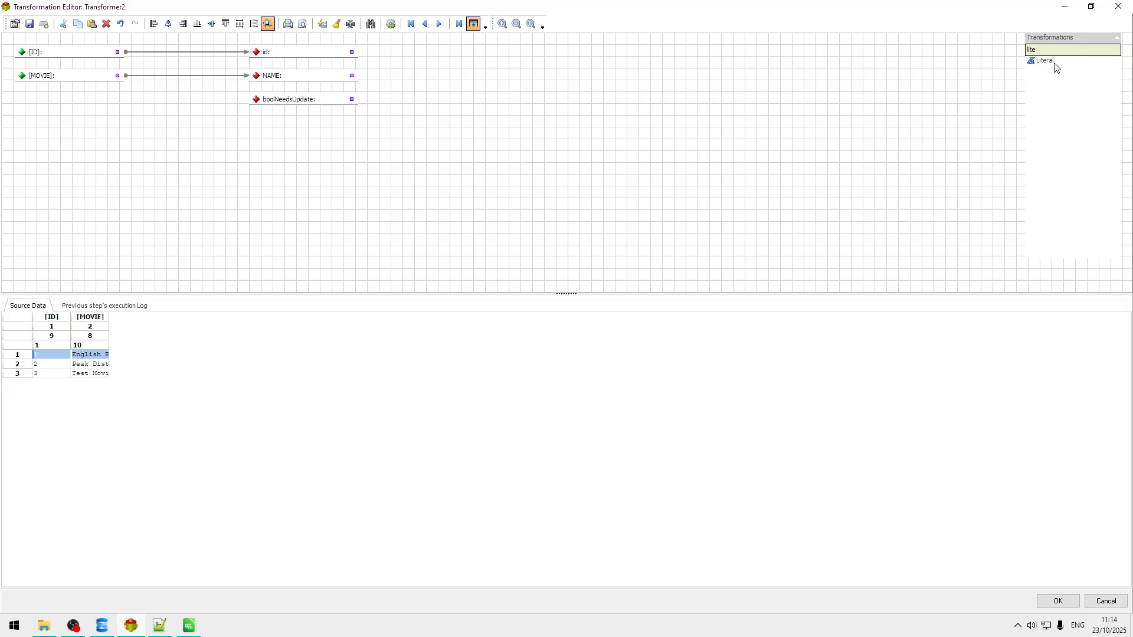
{"action": "left_click_drag", "start_coordinate": [1055, 63], "coordinate": [671, 119]}
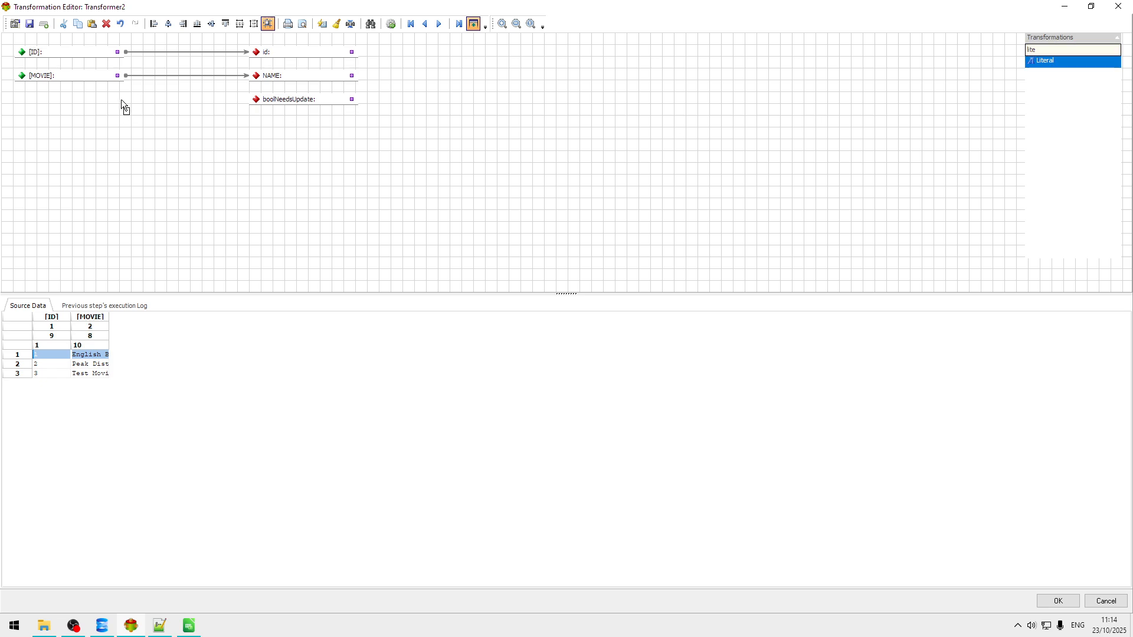
{"action": "left_click_drag", "start_coordinate": [111, 90], "coordinate": [122, 98]}
{"action": "left_click_drag", "start_coordinate": [210, 110], "coordinate": [280, 106]}
{"action": "left_click", "coordinate": [281, 109]}
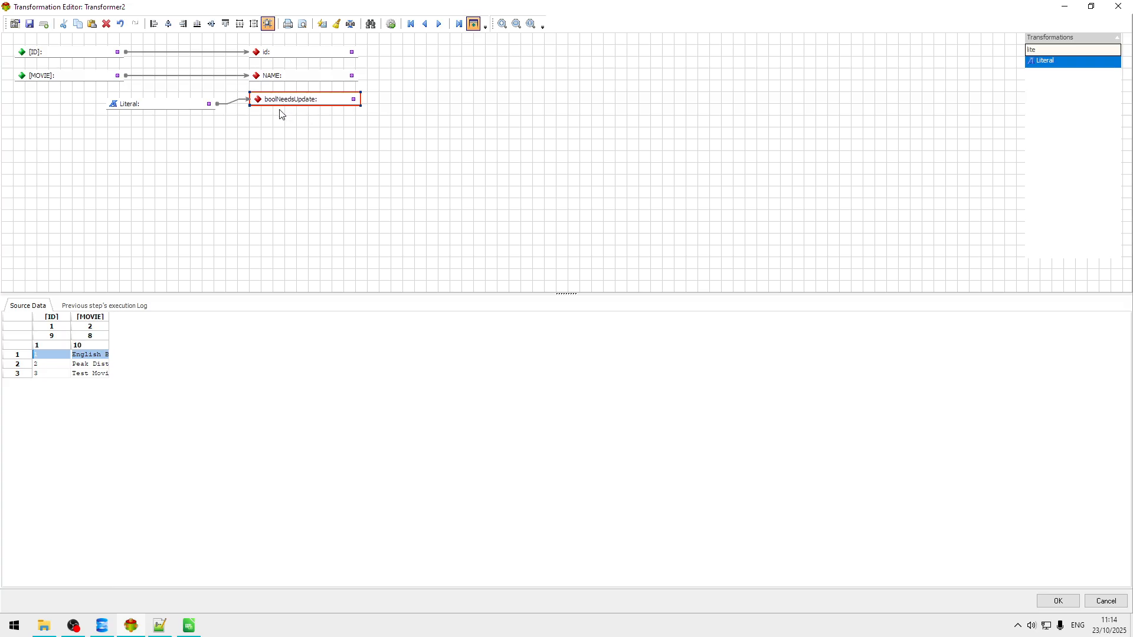
Set the Literal's value to 1 and accept the transformer's mappings
{"action": "double_click", "coordinate": [166, 111]}
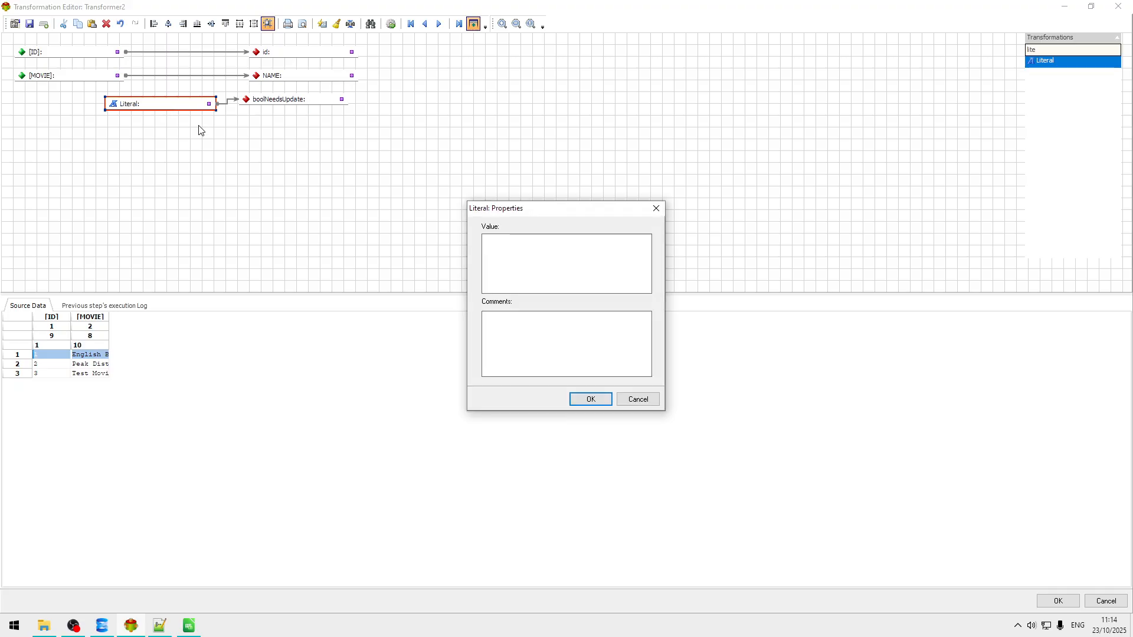
{"action": "left_click", "coordinate": [530, 251]}
{"action": "type", "text": "1"}
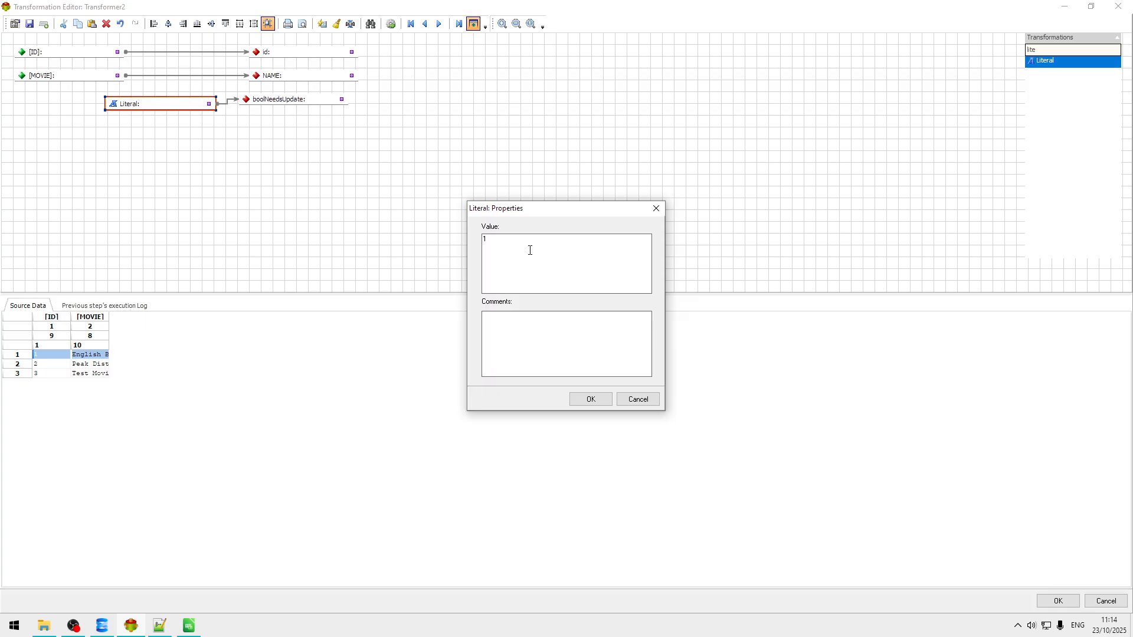
{"action": "left_click", "coordinate": [595, 403]}
{"action": "left_click", "coordinate": [1057, 601]}
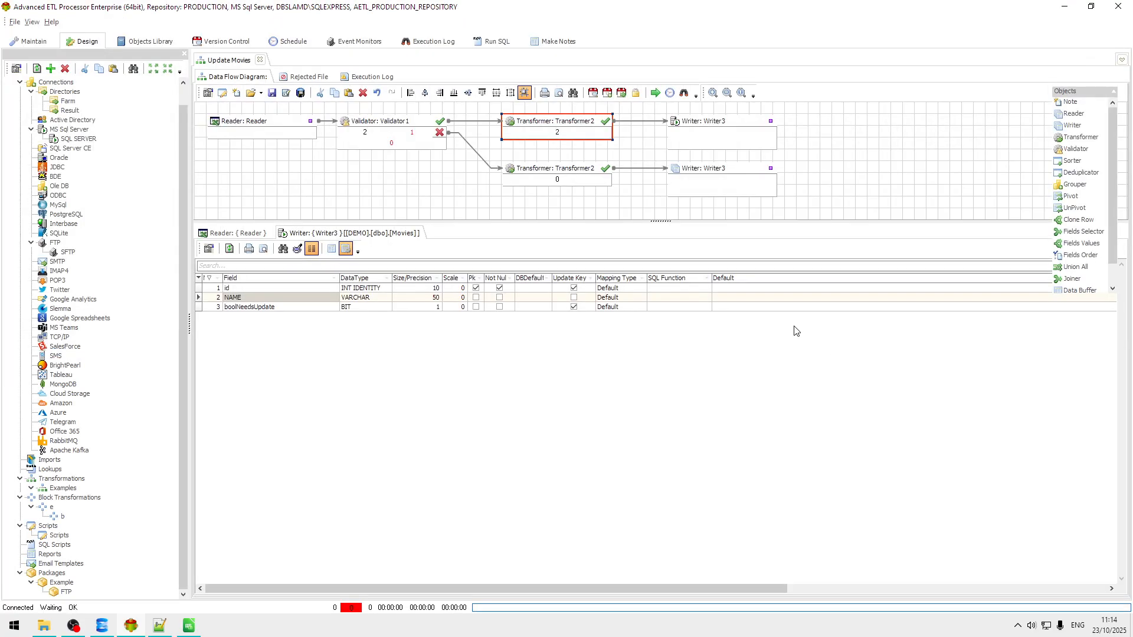
Refresh the Movies table data and compare its records with the source rows in Movies.xlsx
{"action": "left_click", "coordinate": [335, 250]}
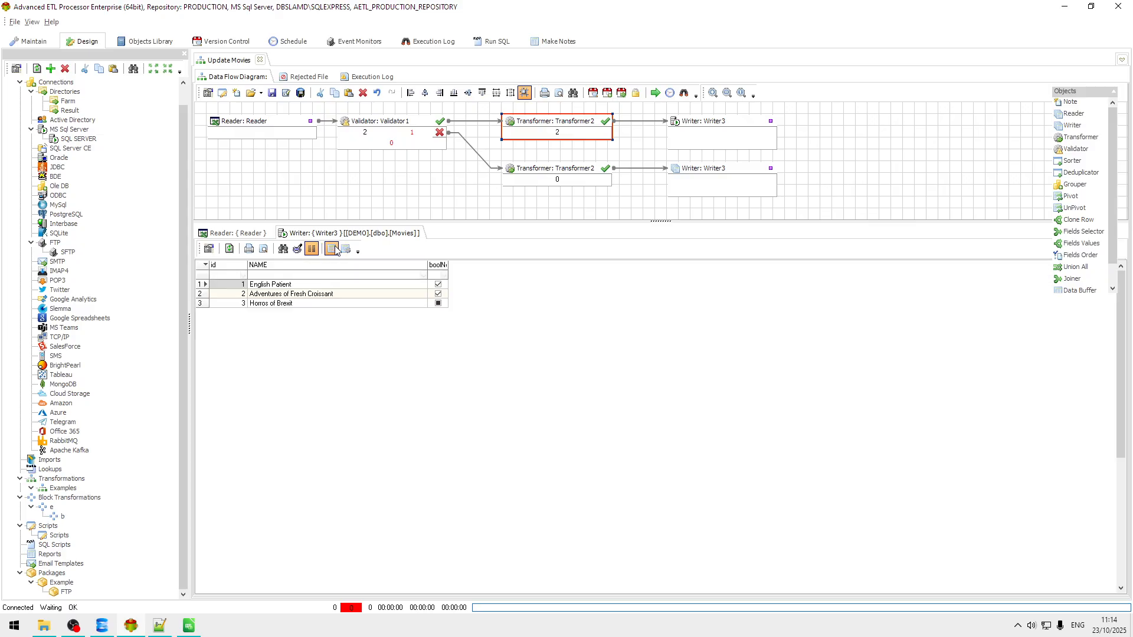
{"action": "left_click", "coordinate": [349, 284]}
{"action": "left_click", "coordinate": [230, 248]}
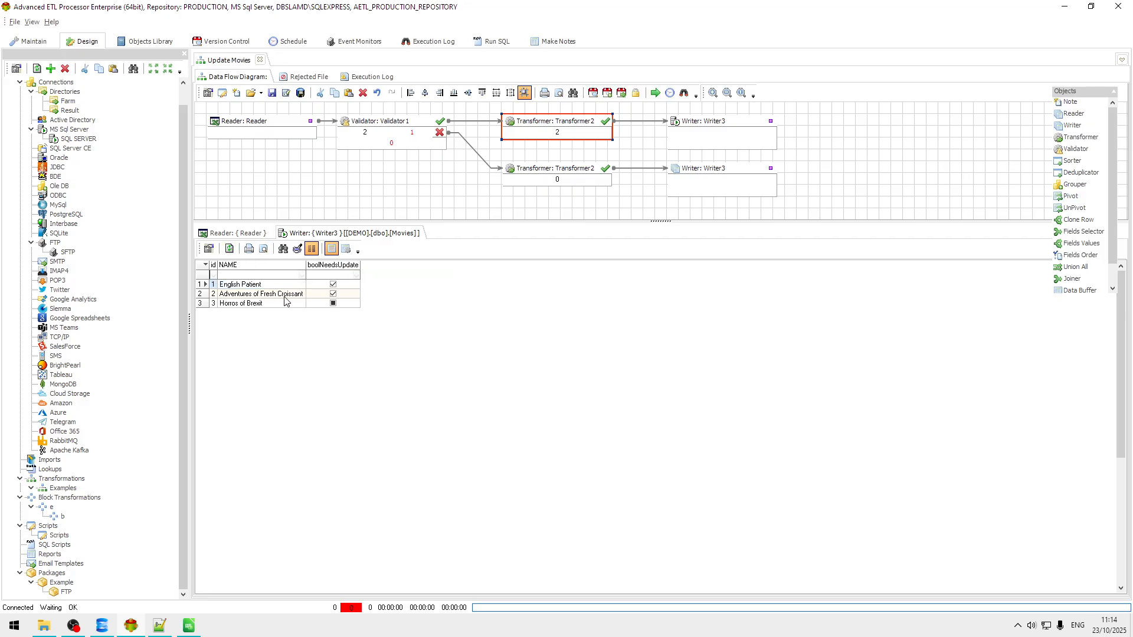
{"action": "left_click", "coordinate": [273, 295]}
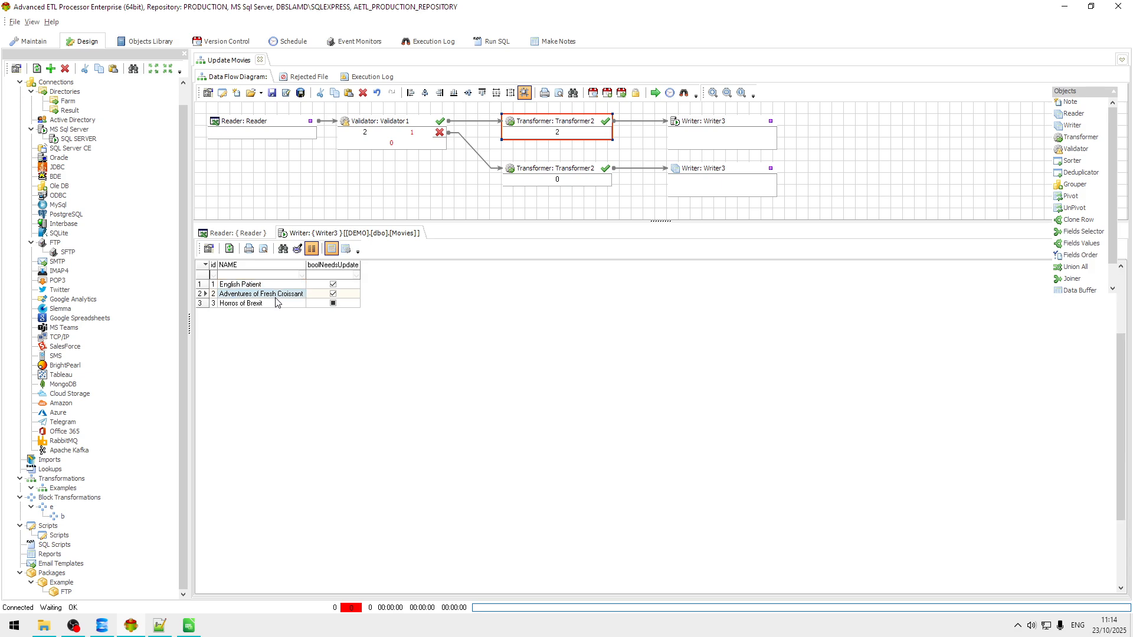
{"action": "left_click", "coordinate": [277, 286]}
{"action": "left_click", "coordinate": [278, 292]}
{"action": "left_click", "coordinate": [276, 287]}
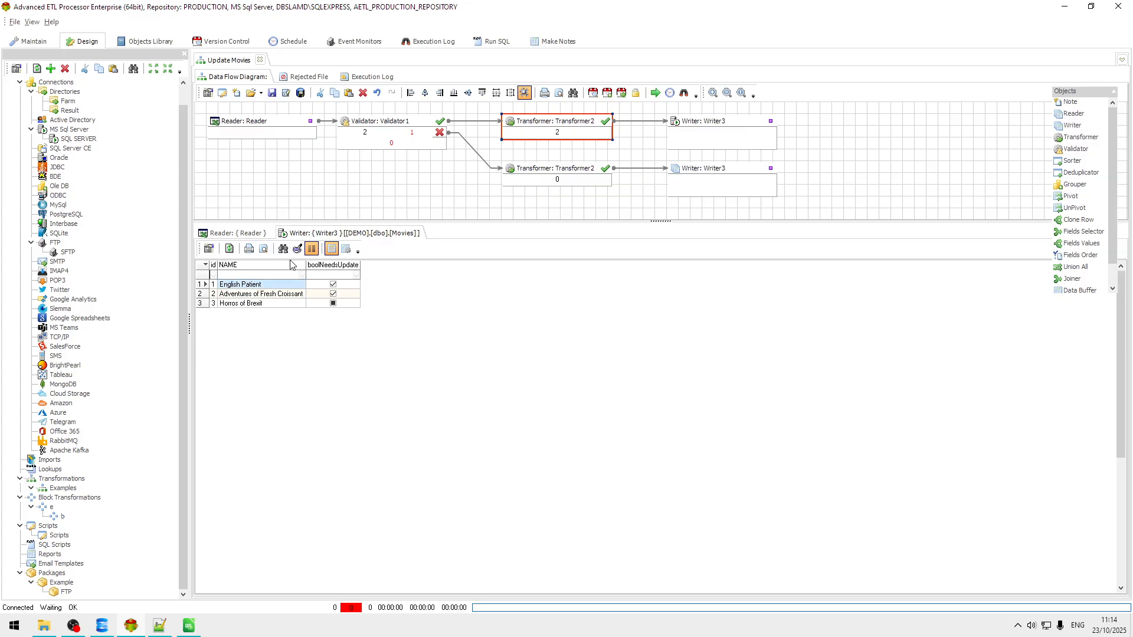
{"action": "left_click", "coordinate": [242, 234]}
{"action": "left_click", "coordinate": [309, 329]}
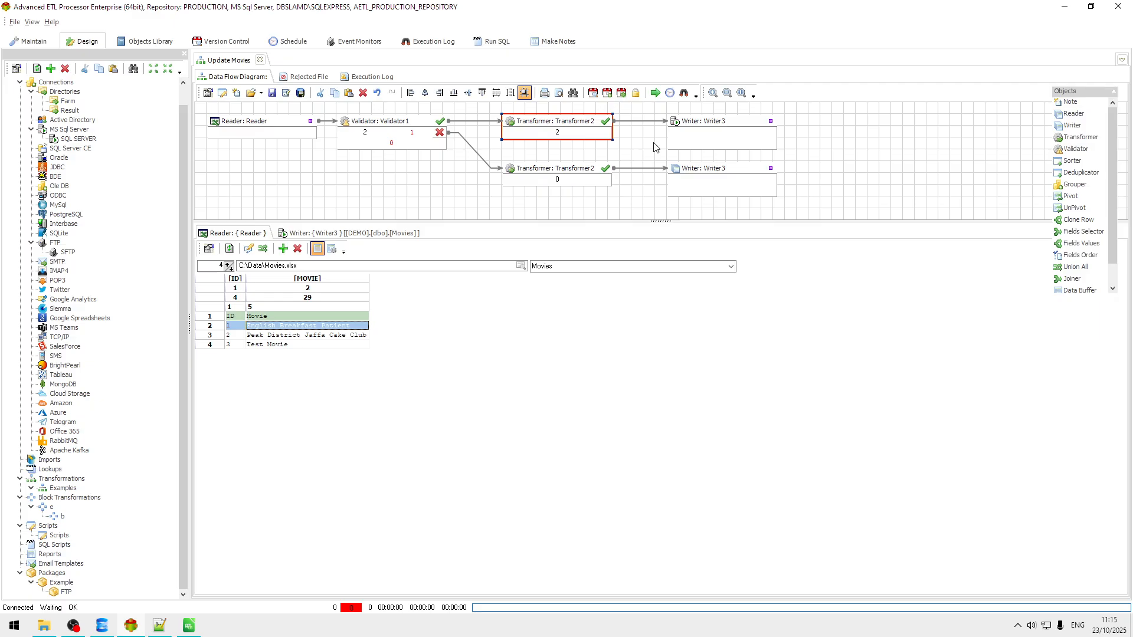
Run the transformation, close its log and refresh the Movies table data to check the names
{"action": "left_click", "coordinate": [656, 94]}
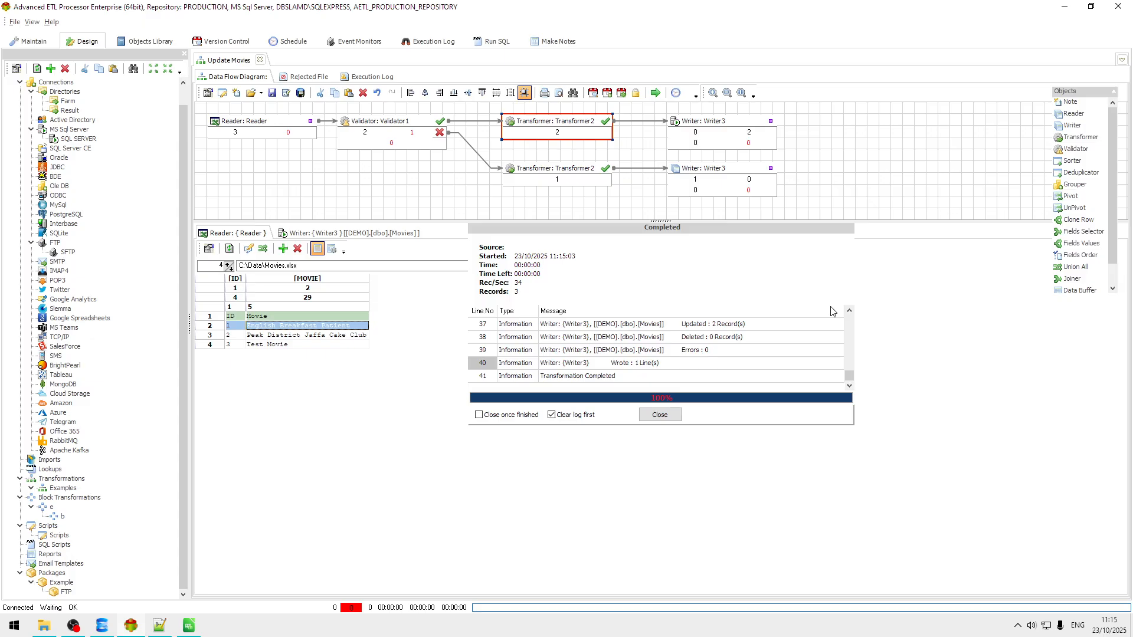
{"action": "left_click", "coordinate": [660, 415]}
{"action": "left_click", "coordinate": [389, 234]}
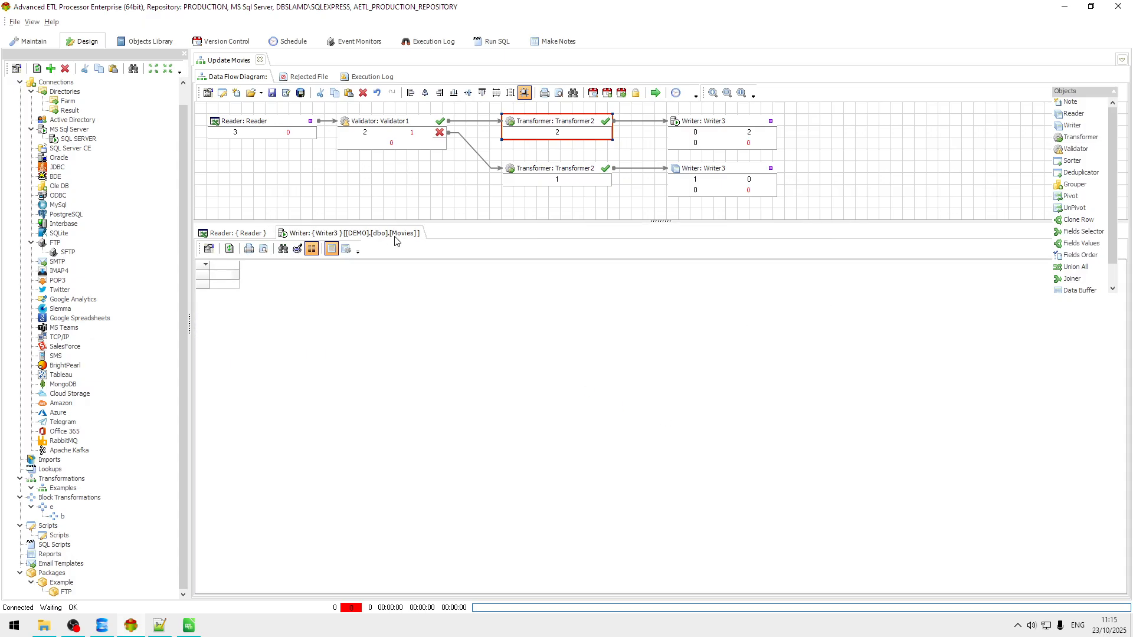
{"action": "left_click", "coordinate": [230, 248]}
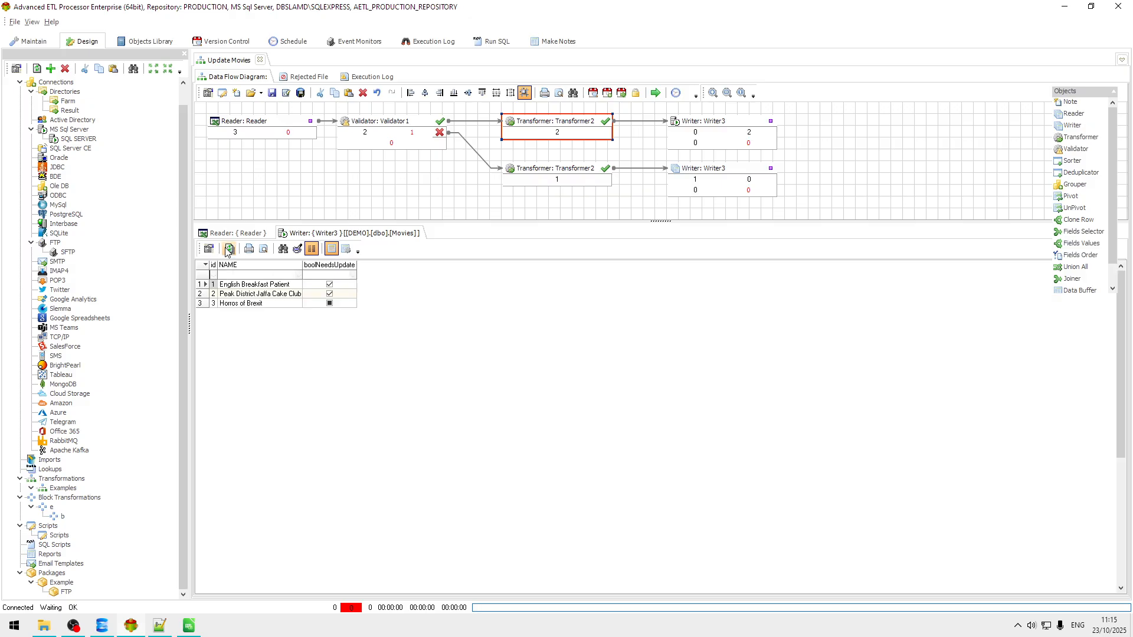
{"action": "left_click", "coordinate": [273, 294]}
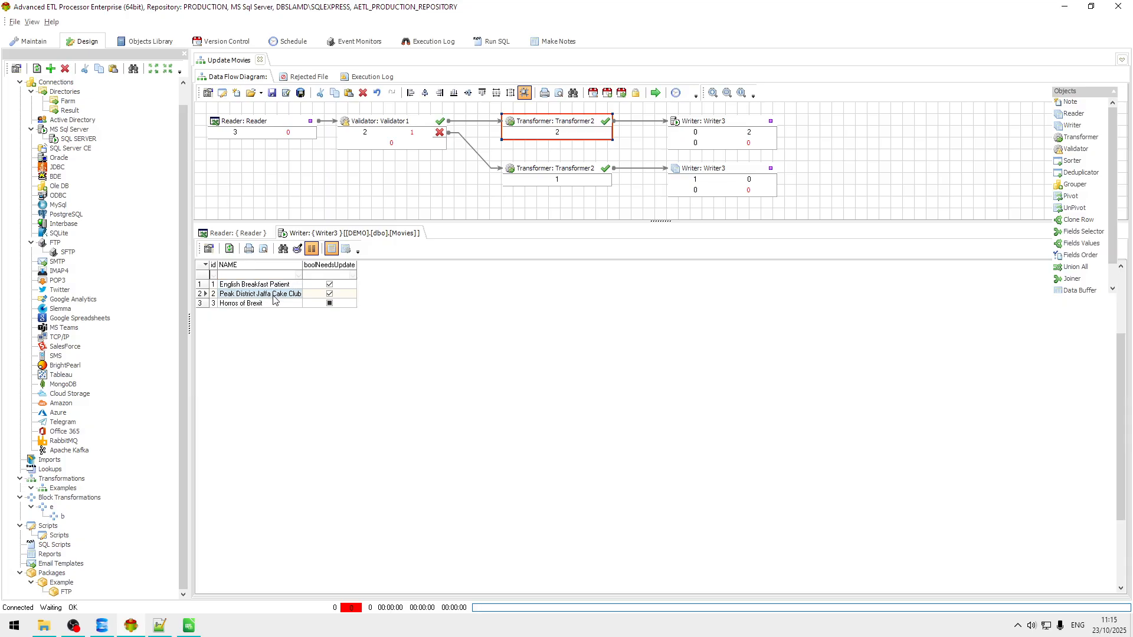
{"action": "left_click", "coordinate": [269, 305]}
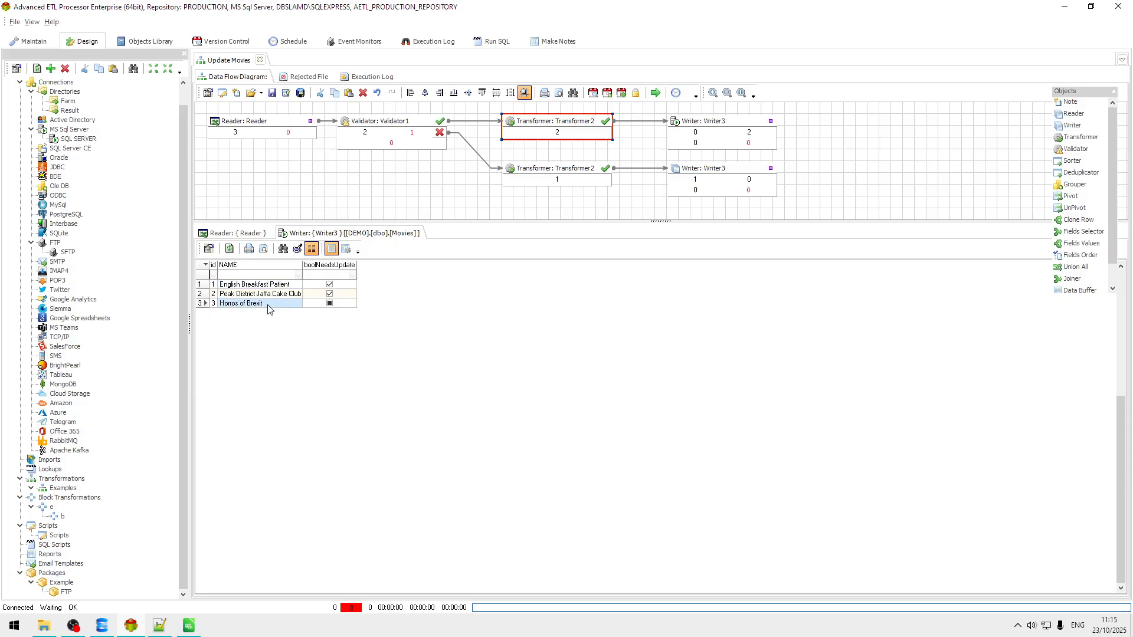
Inspect the rejected record and output path of the Rejected.csv writer
{"action": "left_click", "coordinate": [730, 180]}
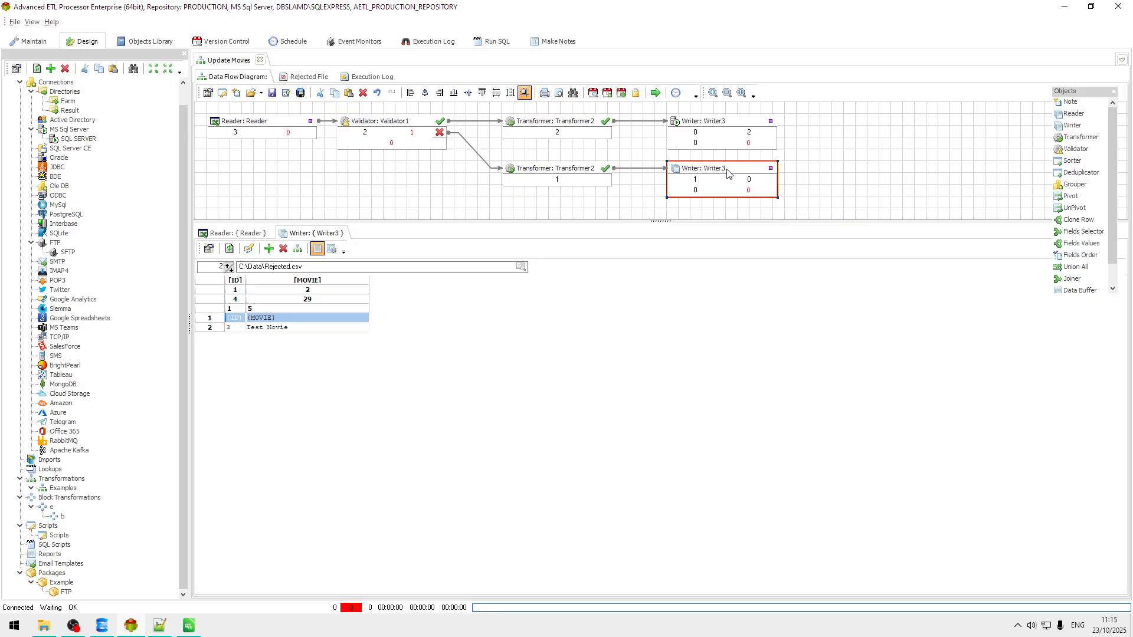
{"action": "left_click", "coordinate": [306, 330]}
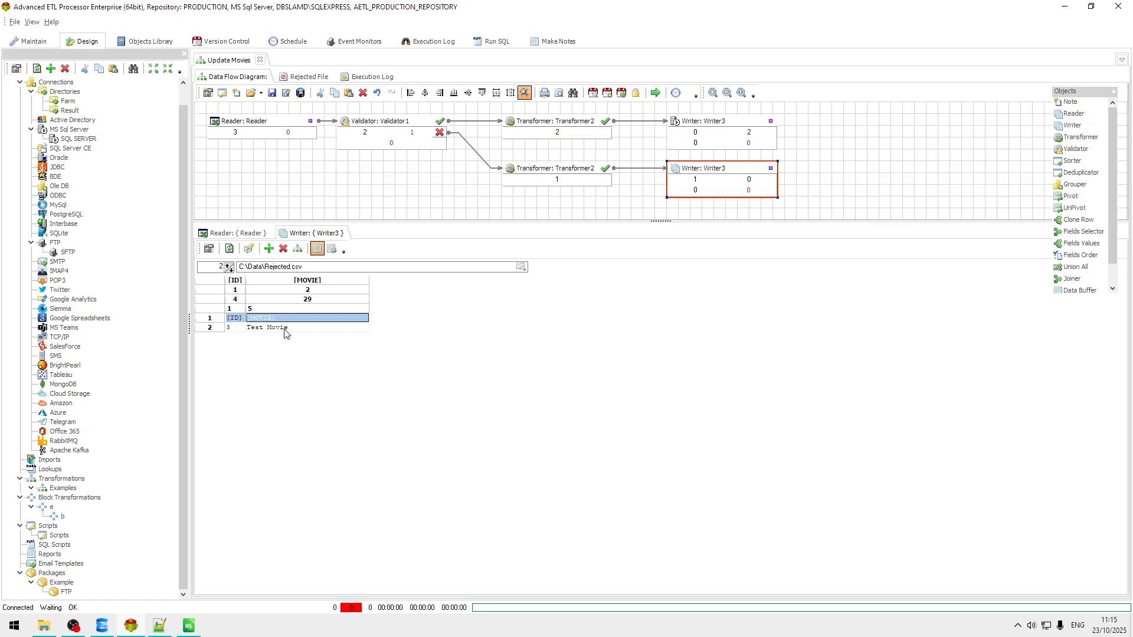
{"action": "left_click_drag", "start_coordinate": [302, 266], "coordinate": [238, 267]}
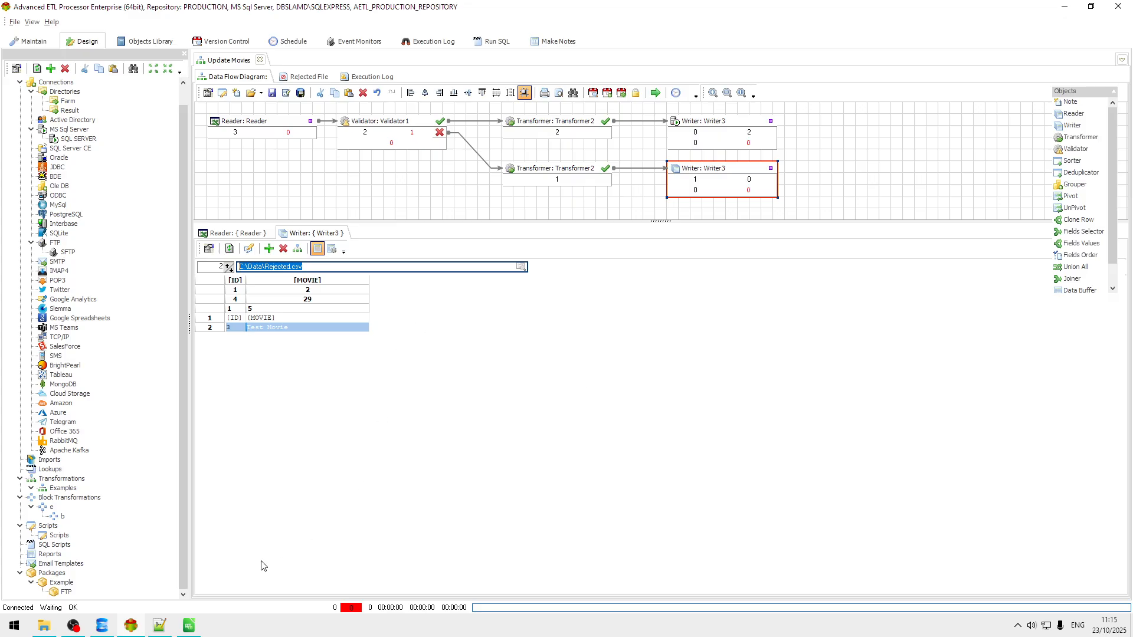
{"action": "left_click", "coordinate": [239, 632]}
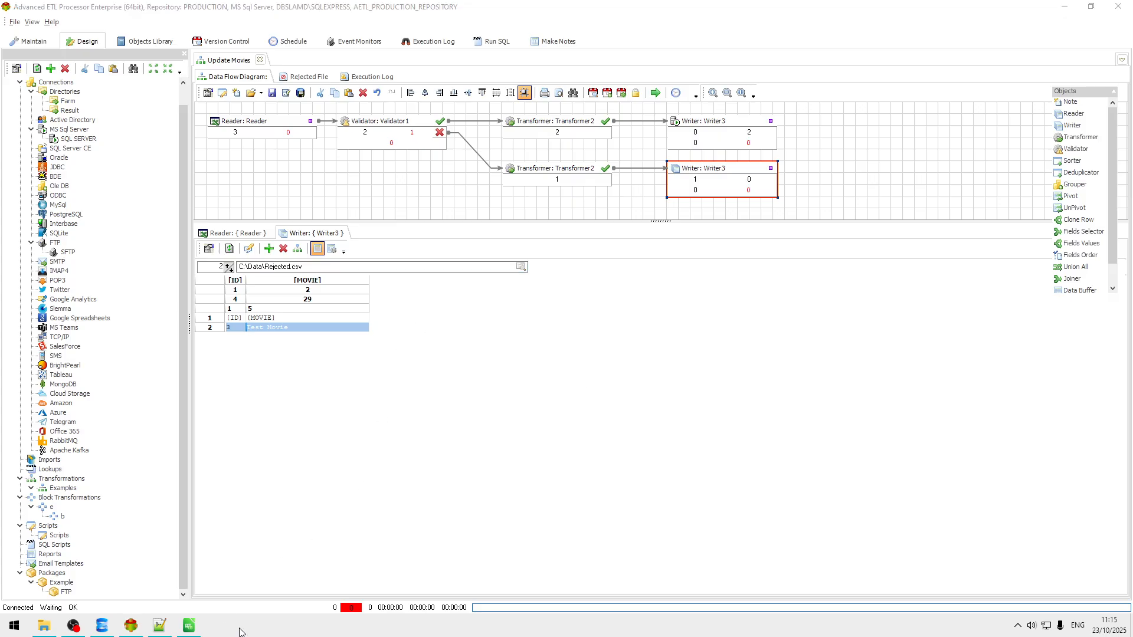